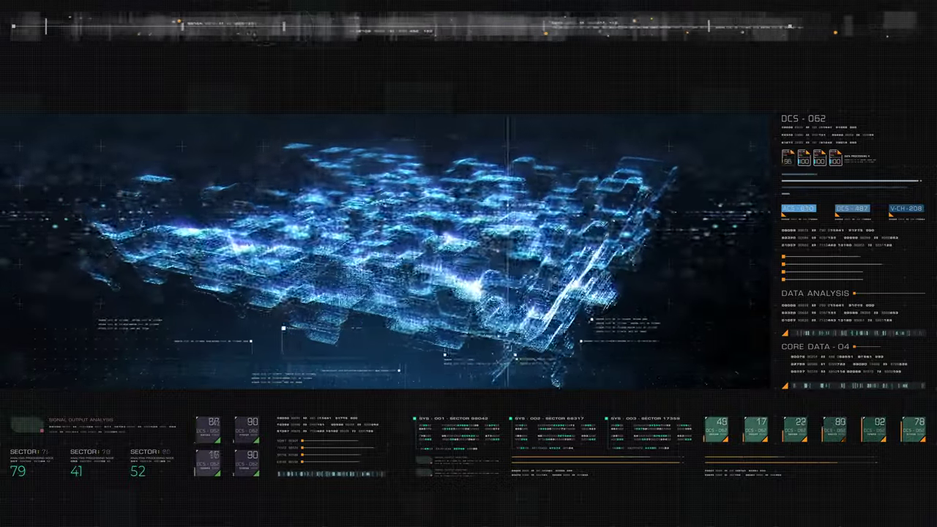
Step: In ChatGPT, select and copy idea 4, the urban cityscape at night
{"action": "type", "text": "you w"}
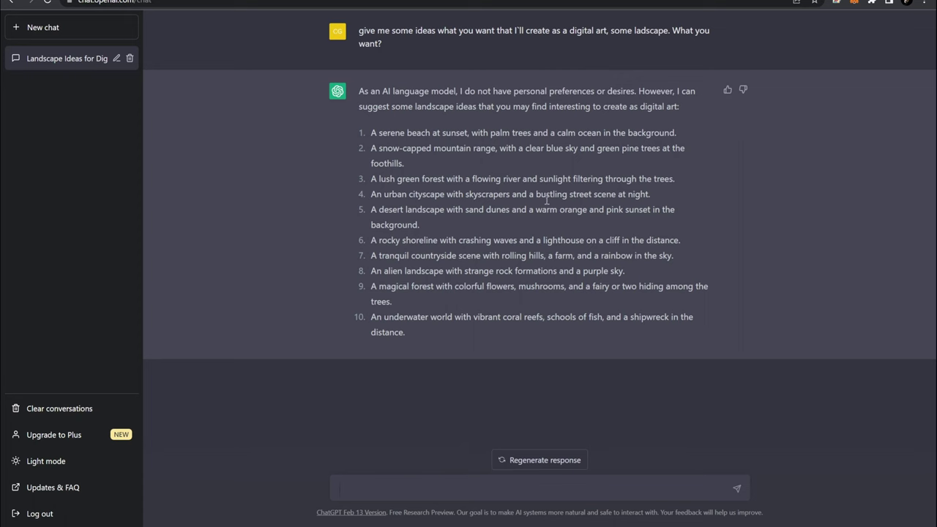
{"action": "left_click_drag", "start_coordinate": [651, 196], "coordinate": [369, 198]}
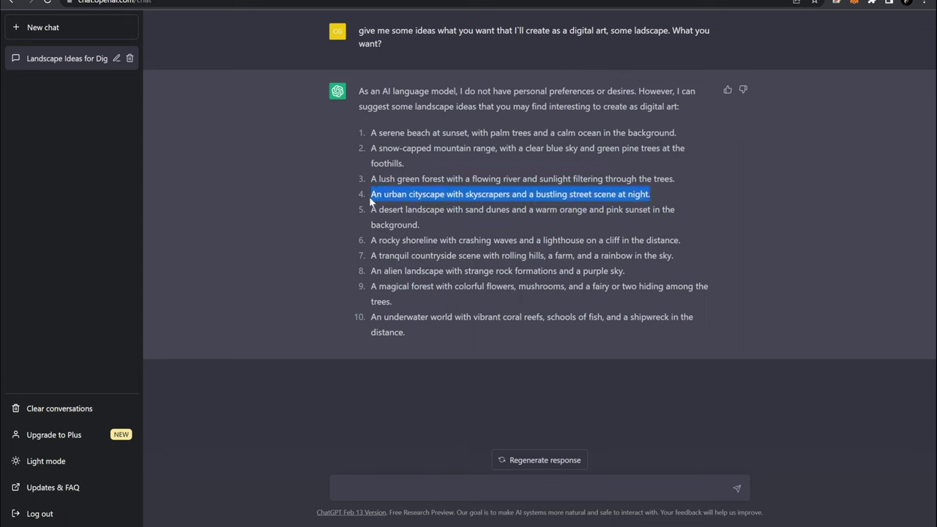
{"action": "key", "text": "ctrl+c"}
Step: Run /imagine in Discord with the pasted urban cityscape prompt
{"action": "key", "text": "alt+Tab"}
{"action": "left_click", "coordinate": [446, 503]}
{"action": "type", "text": "/"}
{"action": "left_click", "coordinate": [424, 297]}
{"action": "key", "text": "ctrl+v"}
{"action": "key", "text": "Return"}
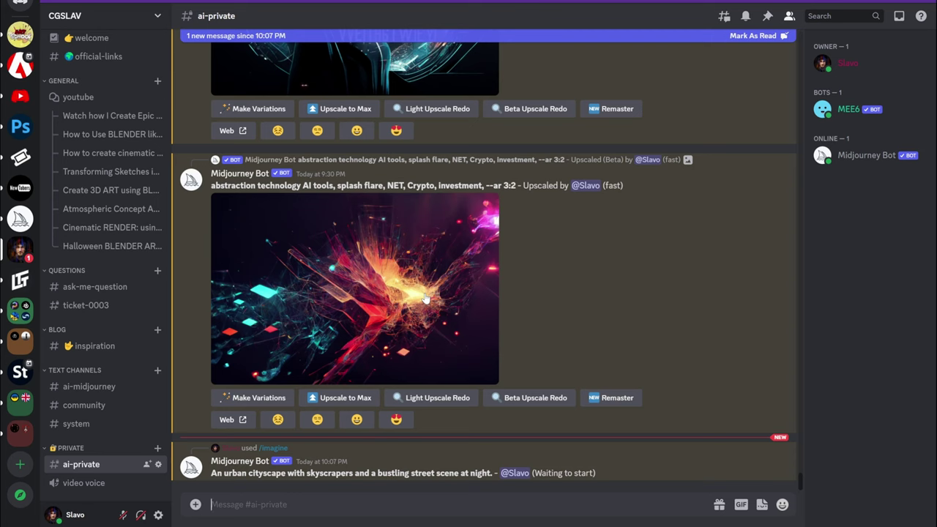
Step: Generate the mystical island temple grid and enlarge it and the newer floating islands grid
{"action": "key", "text": "alt+Tab"}
{"action": "left_click_drag", "start_coordinate": [370, 271], "coordinate": [384, 273]}
{"action": "key", "text": "ctrl+c"}
{"action": "key", "text": "alt+Tab"}
{"action": "type", "text": "/"}
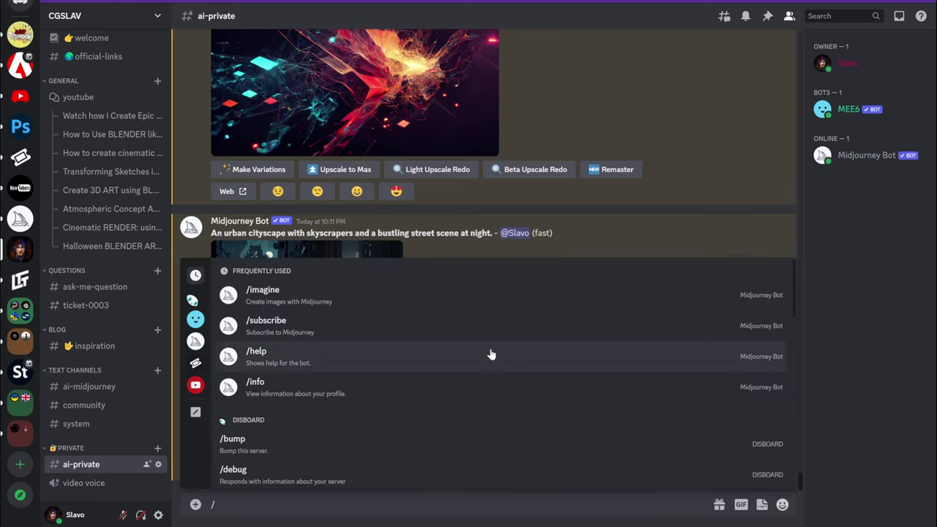
{"action": "left_click", "coordinate": [470, 286]}
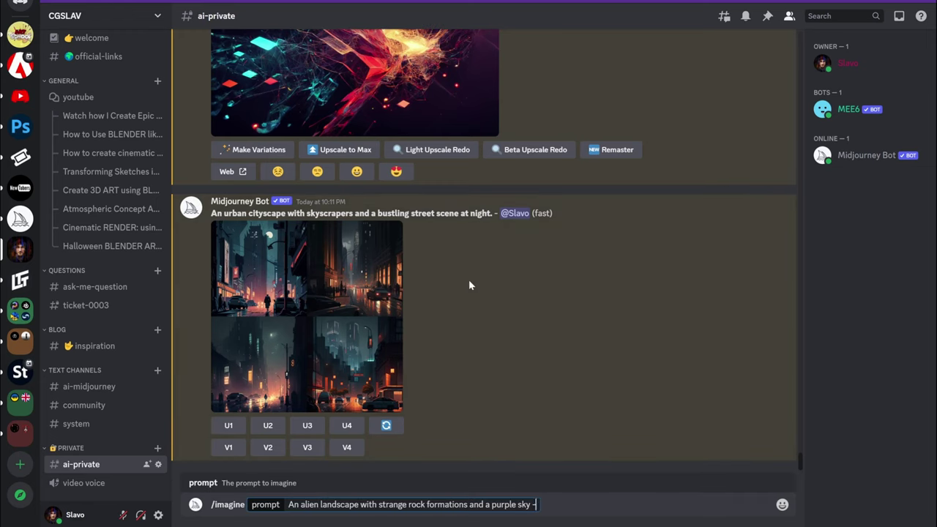
{"action": "type", "text": "3"}
{"action": "key", "text": "Return"}
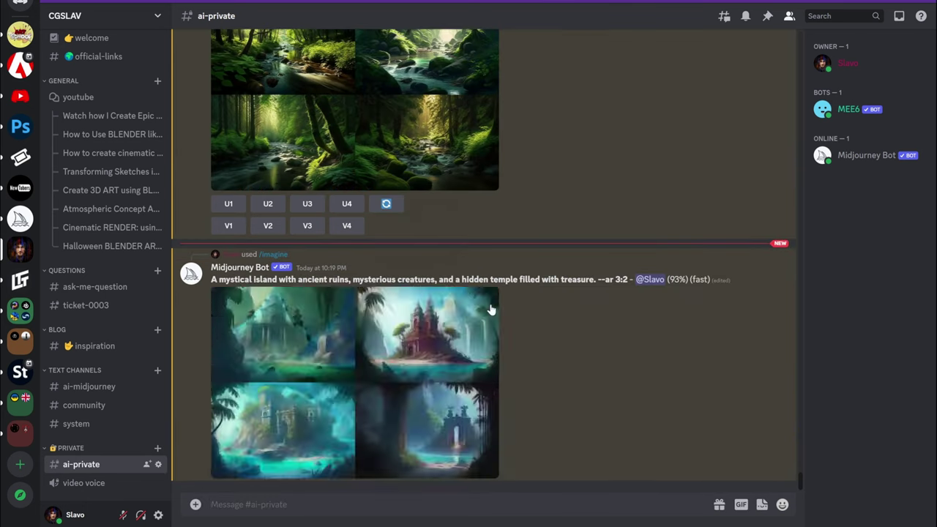
{"action": "left_click", "coordinate": [414, 337]}
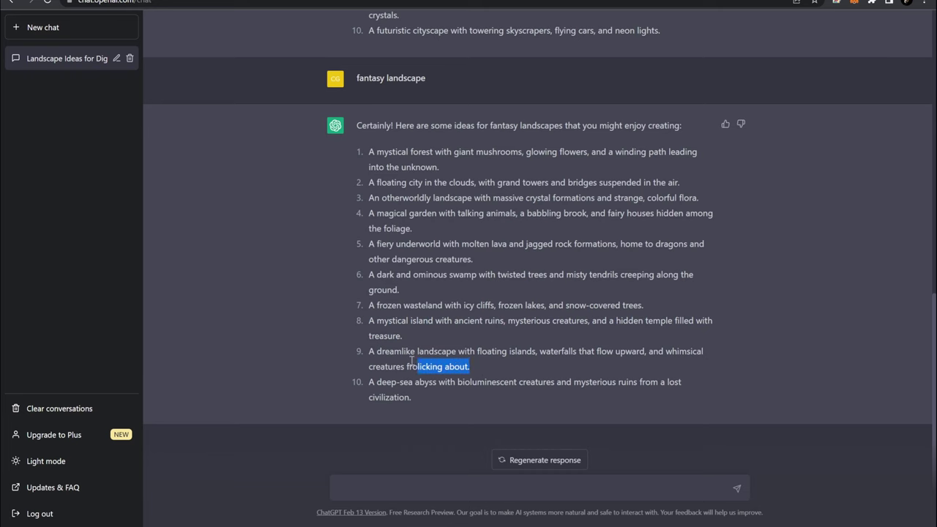
{"action": "left_click_drag", "start_coordinate": [418, 366], "coordinate": [371, 352]}
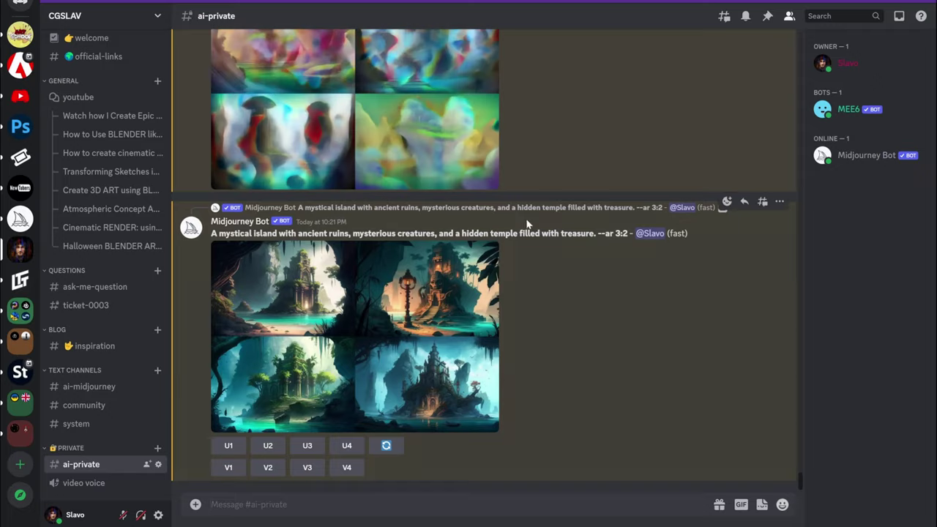
{"action": "left_click", "coordinate": [361, 332]}
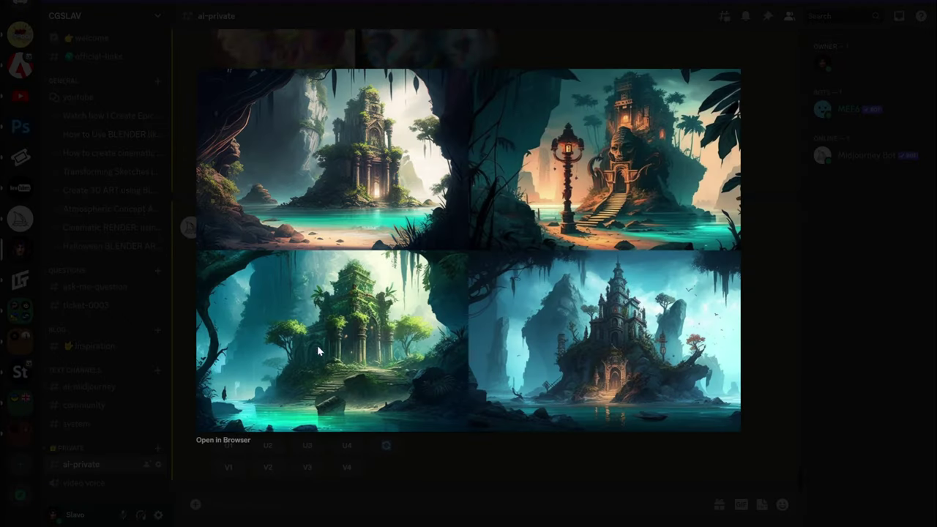
{"action": "key", "text": "Escape"}
Step: Generate and enlarge the ruined jungle temple grid at 3:2, then link the image into Blender's plane material
{"action": "type", "text": "/"}
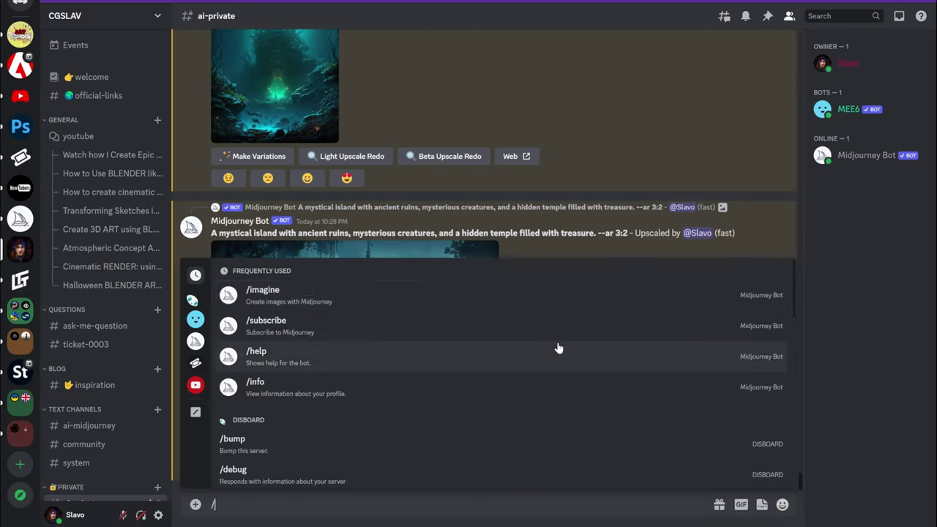
{"action": "key", "text": "Tab"}
{"action": "key", "text": "ctrl+v"}
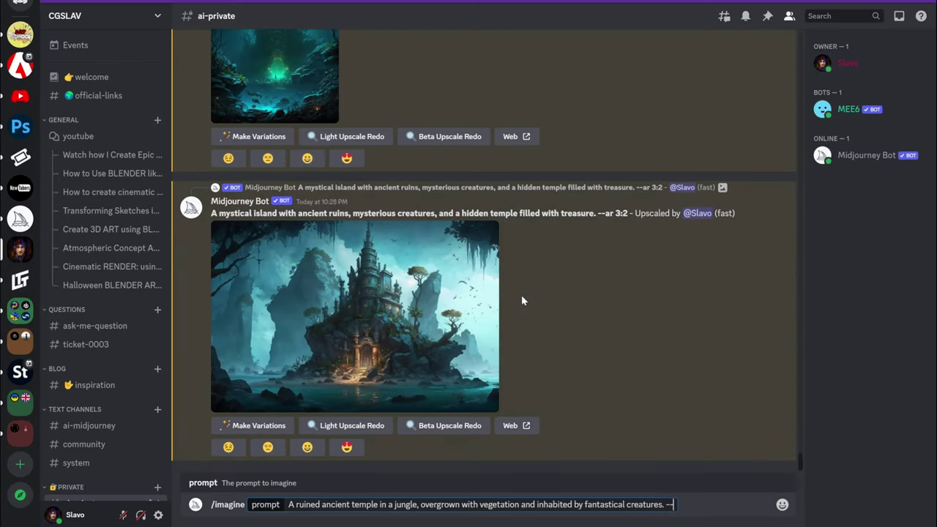
{"action": "type", "text": "3:2"}
{"action": "key", "text": "Return"}
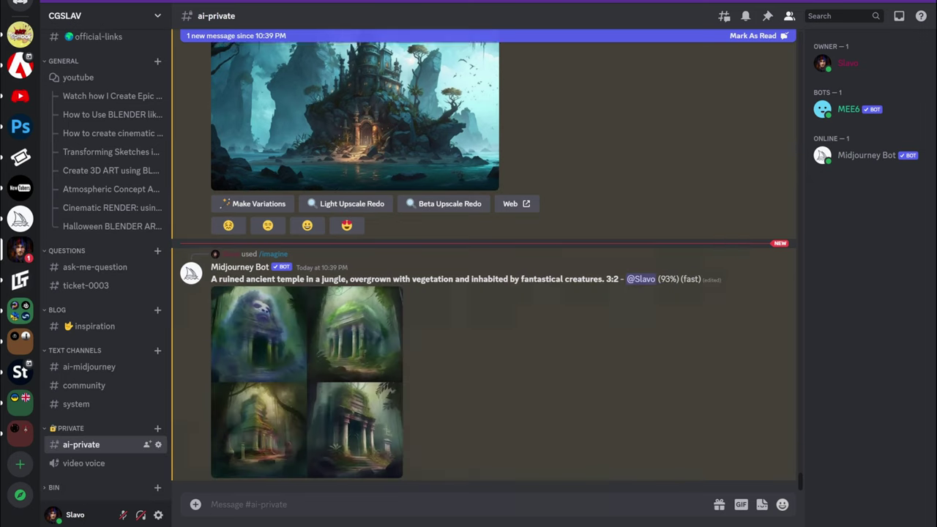
{"action": "left_click", "coordinate": [320, 309]}
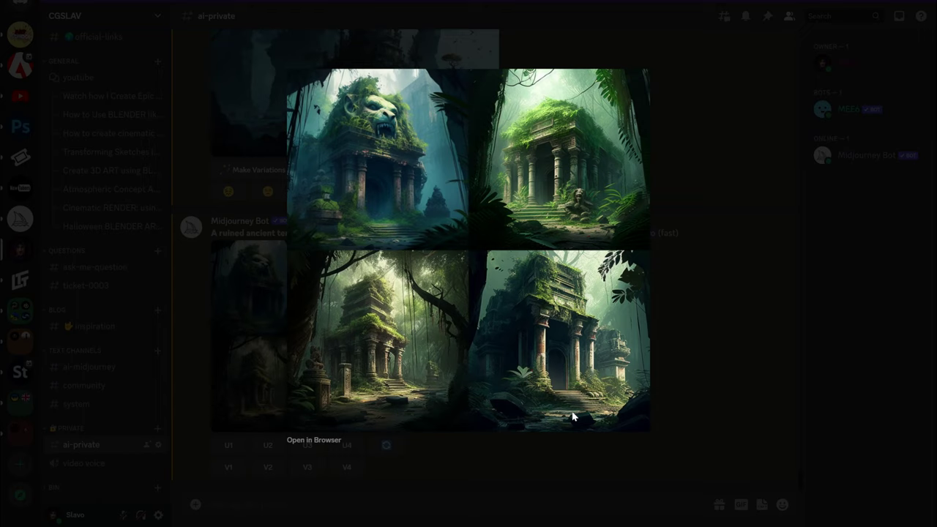
{"action": "left_click_drag", "start_coordinate": [153, 215], "coordinate": [212, 278]}
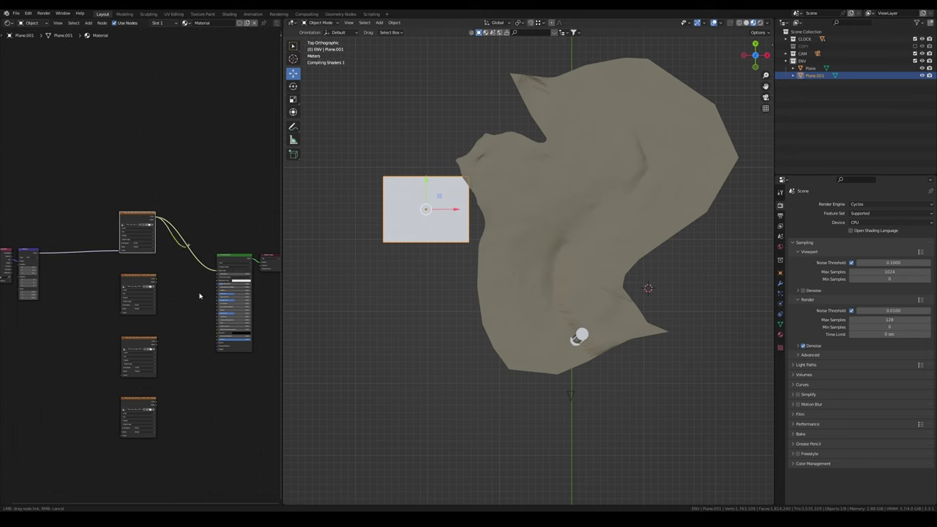
Step: Rotate the image plane 90° upright, centre it, and scale it up in camera view
{"action": "scroll", "coordinate": [529, 264], "scroll_direction": "up", "scroll_amount": 2}
{"action": "key", "text": "KP_3"}
{"action": "type", "text": "r"}
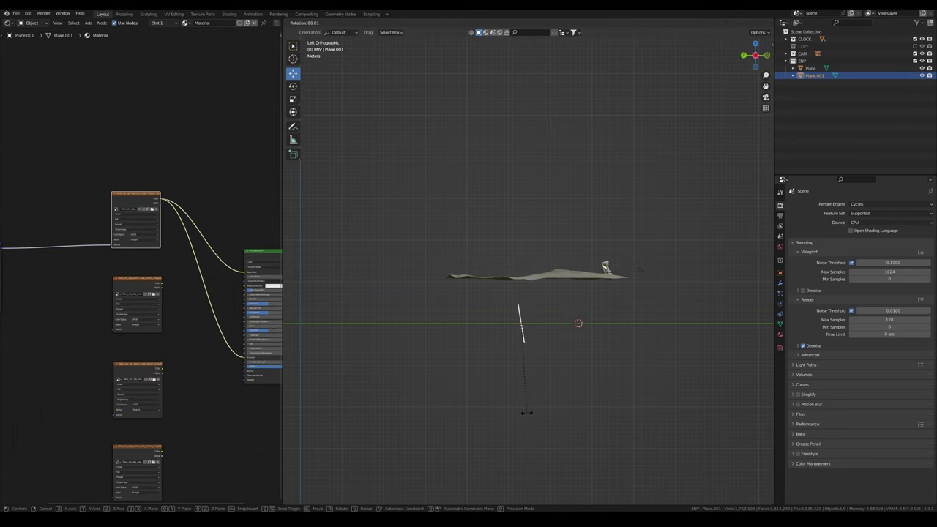
{"action": "type", "text": "90"}
{"action": "key", "text": "Return"}
{"action": "key", "text": "KP_0"}
{"action": "key", "text": "alt+g"}
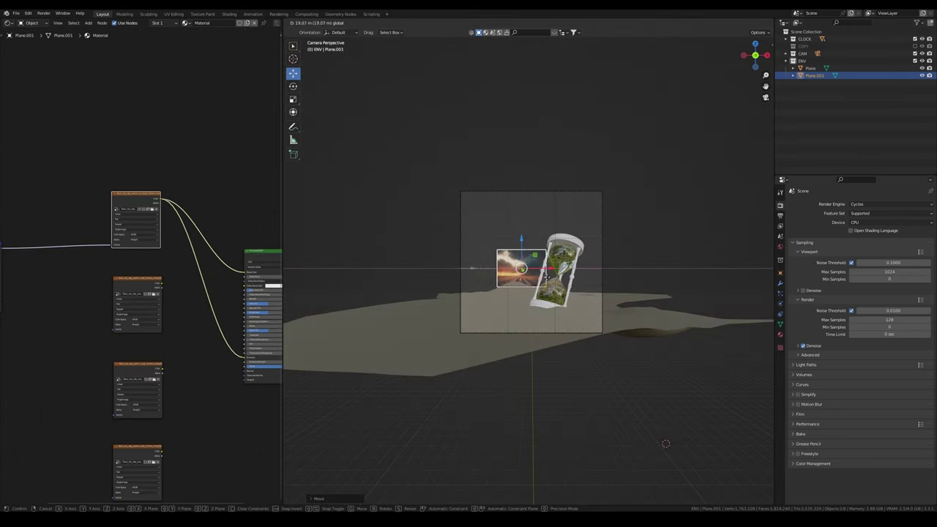
{"action": "key", "text": "s"}
{"action": "left_click", "coordinate": [540, 271]}
Step: Mirror the image plane and move it behind the hourglass
{"action": "left_click", "coordinate": [394, 22]}
{"action": "mouse_move", "coordinate": [421, 52]}
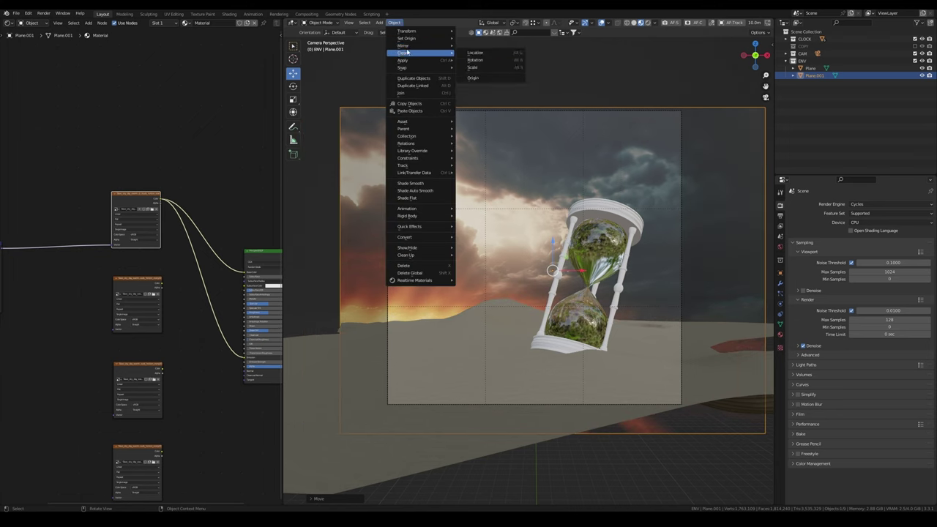
{"action": "left_click", "coordinate": [471, 57]}
{"action": "key", "text": "g"}
{"action": "left_click", "coordinate": [517, 262]}
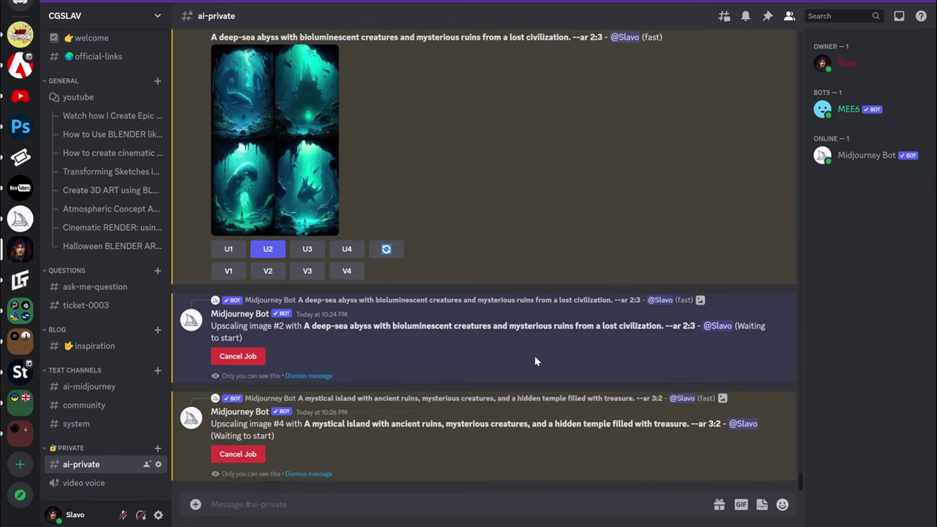
Step: Scroll the ai-private channel to review the earlier island, dreamlike and deep-sea grids and upscales
{"action": "scroll", "coordinate": [535, 361], "scroll_direction": "up", "scroll_amount": 15}
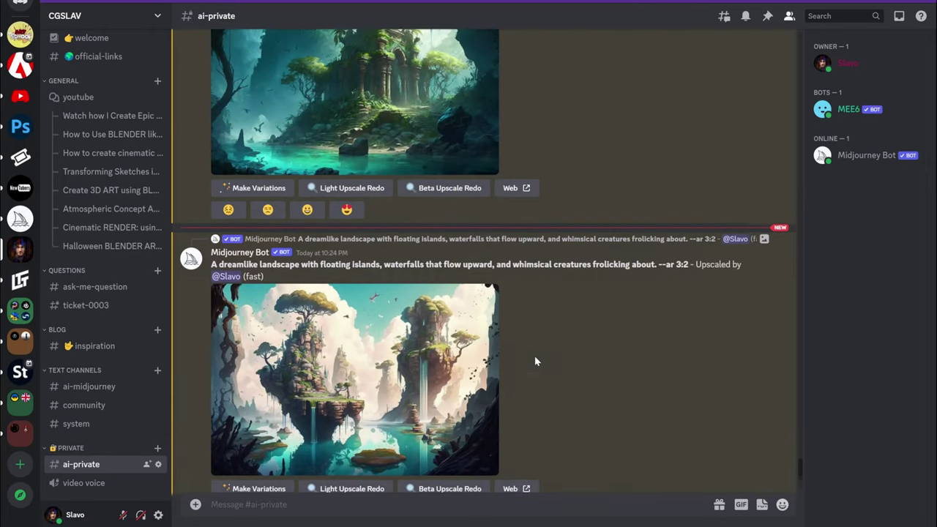
{"action": "scroll", "coordinate": [536, 361], "scroll_direction": "up", "scroll_amount": 15}
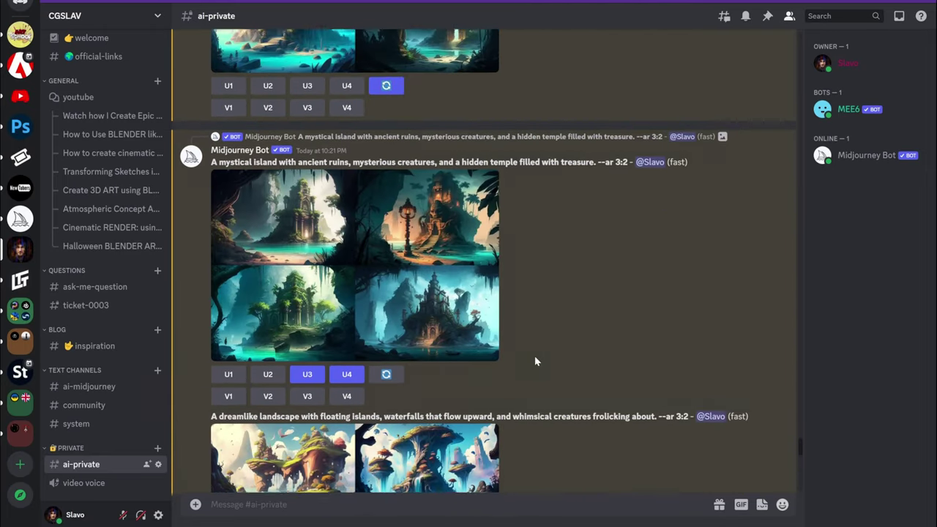
{"action": "scroll", "coordinate": [535, 361], "scroll_direction": "up", "scroll_amount": 5}
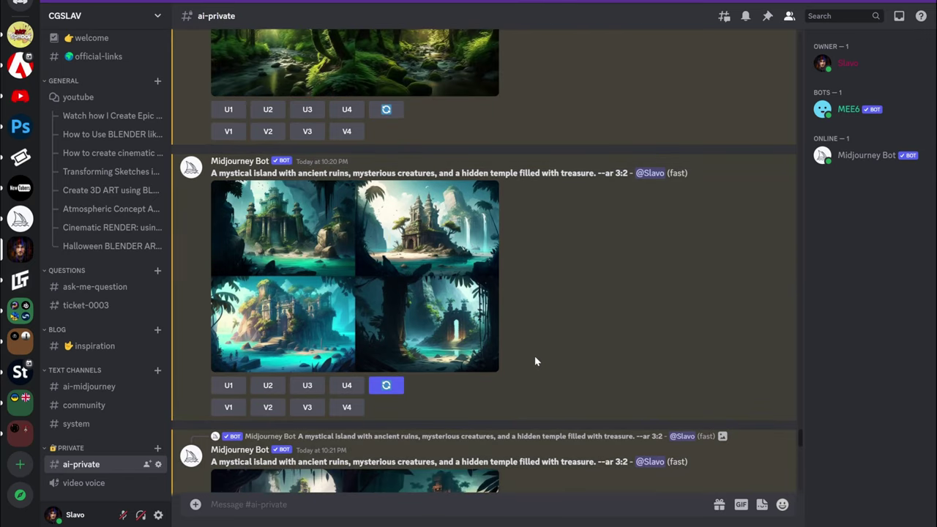
{"action": "scroll", "coordinate": [535, 361], "scroll_direction": "down", "scroll_amount": 10}
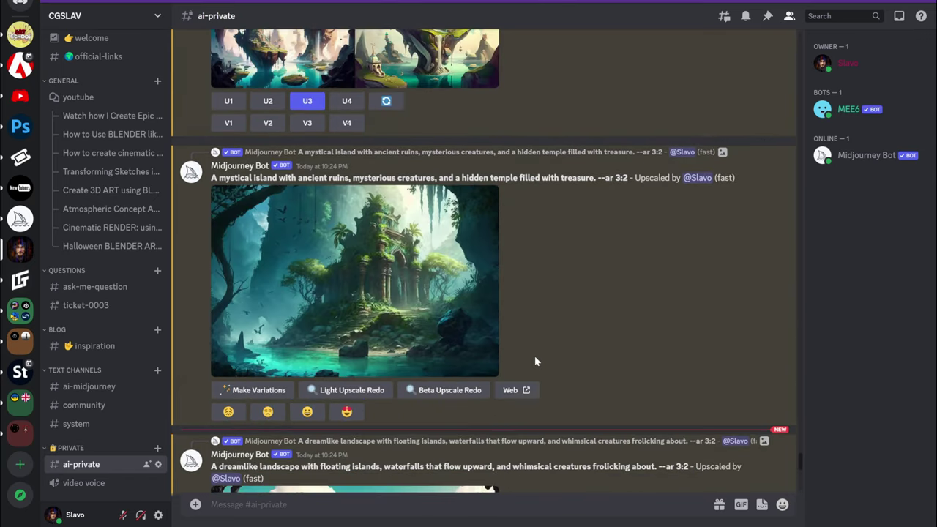
{"action": "scroll", "coordinate": [536, 361], "scroll_direction": "down", "scroll_amount": 8}
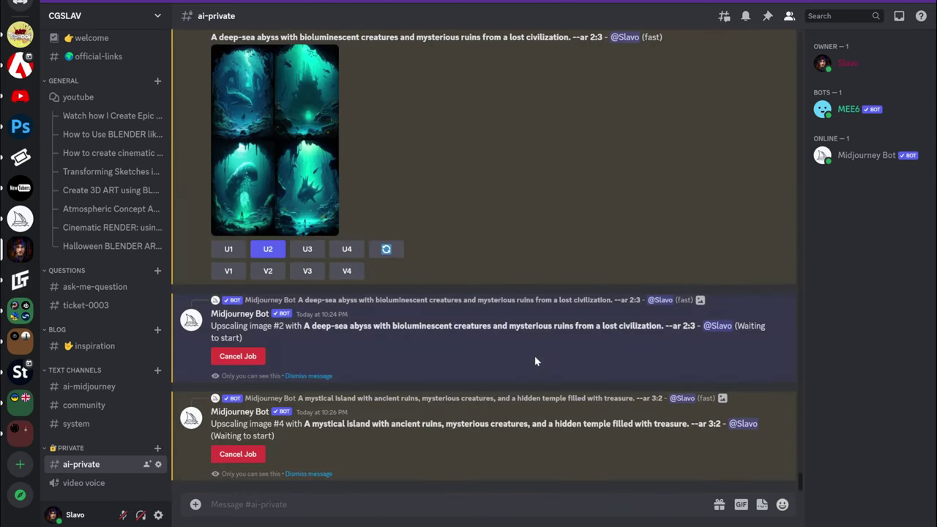
{"action": "scroll", "coordinate": [536, 361], "scroll_direction": "up", "scroll_amount": 1}
{"action": "scroll", "coordinate": [536, 361], "scroll_direction": "down", "scroll_amount": 1}
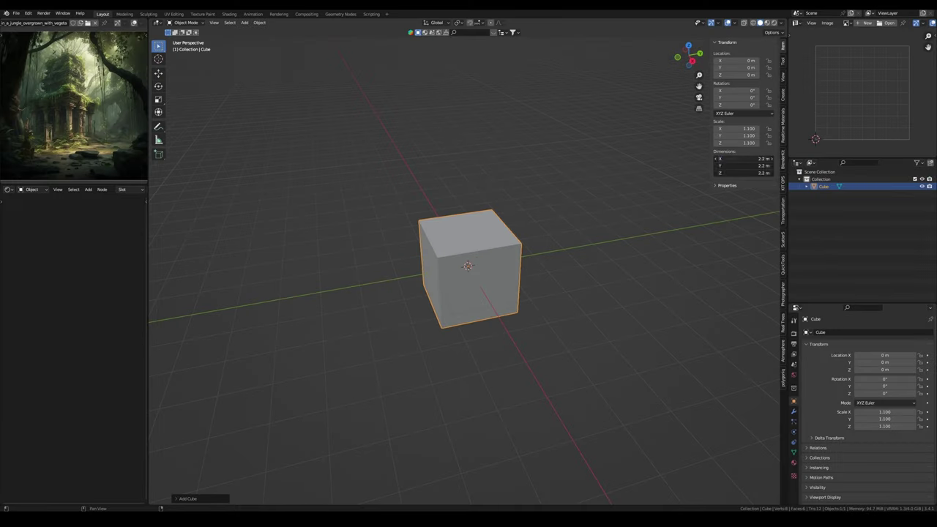
Step: Flatten the cube into a slab and extrude and inset the first base steps
{"action": "key", "text": "s"}
{"action": "key", "text": "z"}
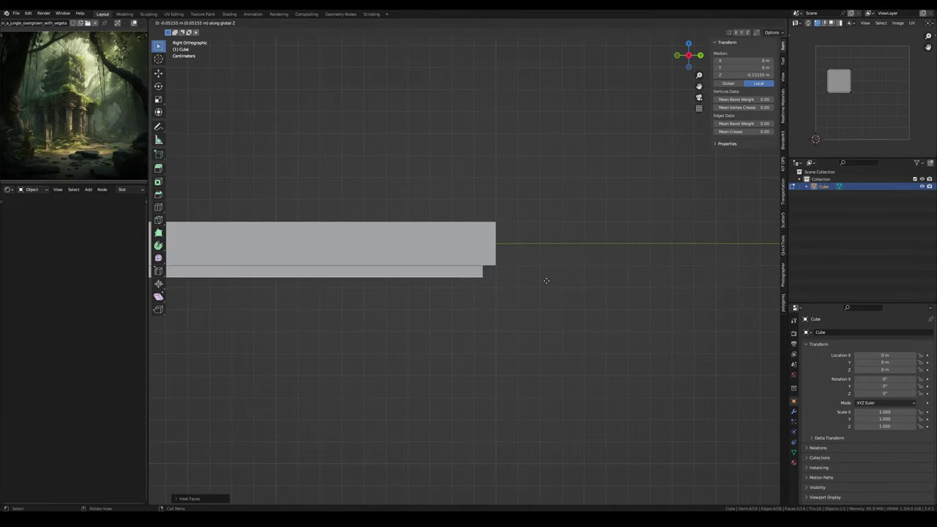
{"action": "key", "text": "e"}
{"action": "left_click", "coordinate": [546, 281]}
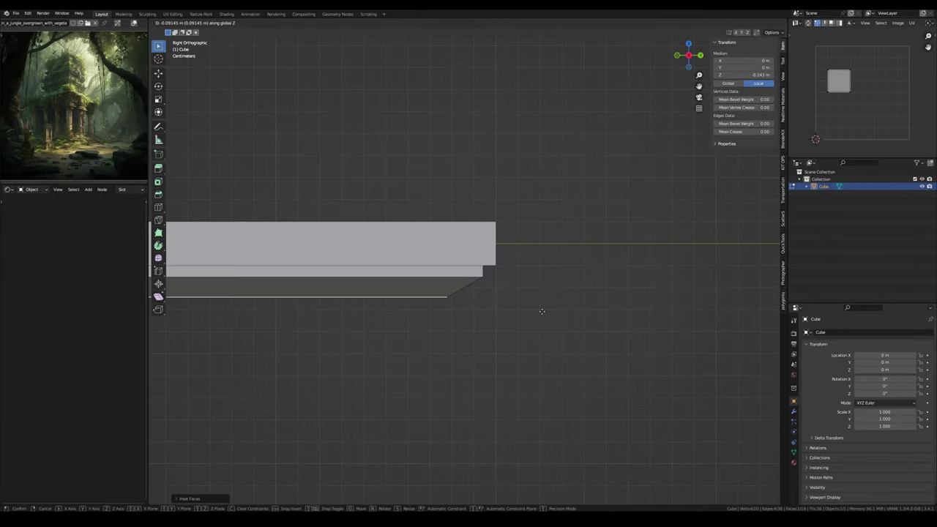
{"action": "key", "text": "e"}
{"action": "left_click", "coordinate": [543, 297]}
{"action": "key", "text": "e"}
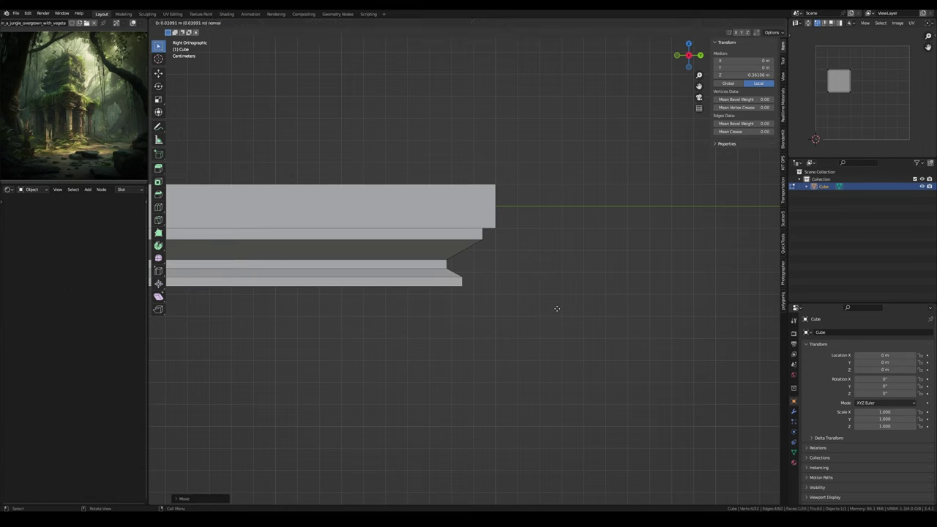
{"action": "left_click", "coordinate": [546, 308]}
Step: Extrude a tall block and wider slabs below to finish the stepped base
{"action": "key", "text": "e"}
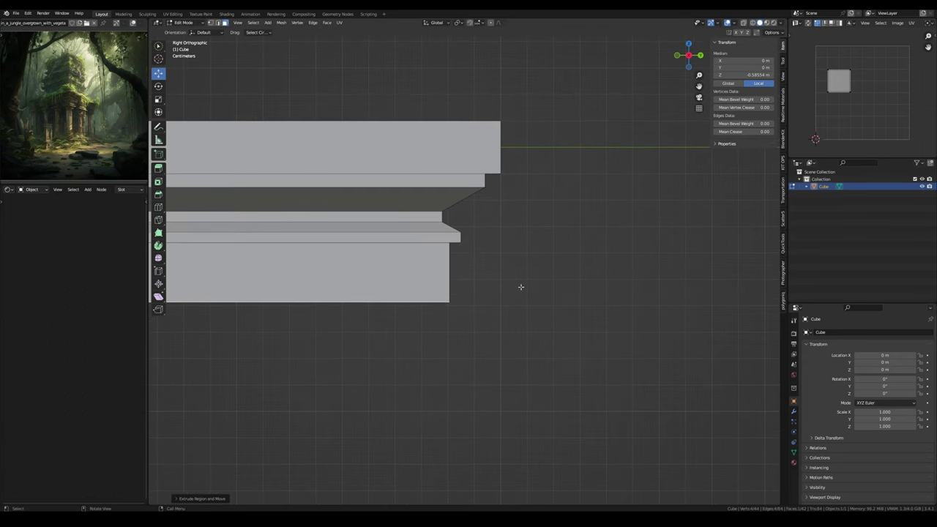
{"action": "key", "text": "e"}
{"action": "key", "text": "s"}
{"action": "left_click", "coordinate": [540, 299]}
{"action": "key", "text": "e"}
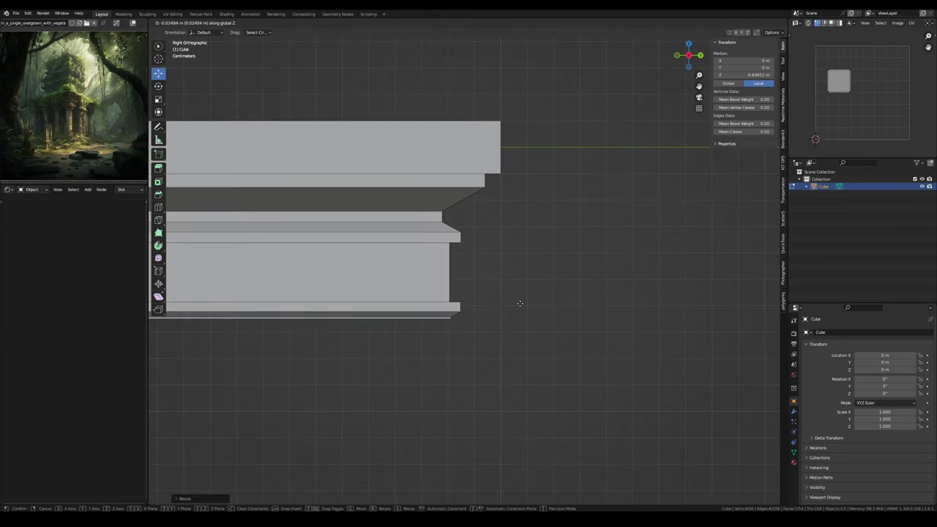
{"action": "left_click", "coordinate": [521, 301]}
{"action": "key", "text": "e"}
{"action": "left_click", "coordinate": [550, 326]}
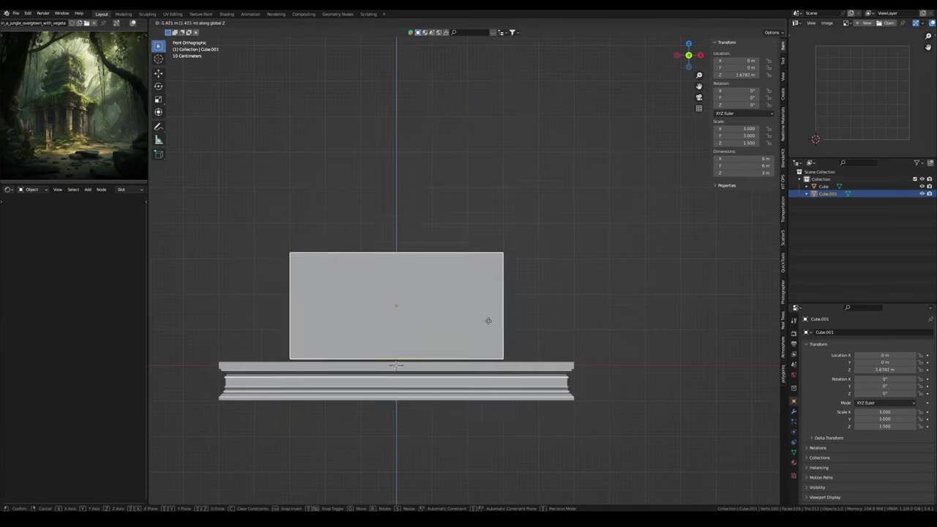
Step: Duplicate a small block and use an Array modifier to form the front staircase
{"action": "key", "text": "shift+d"}
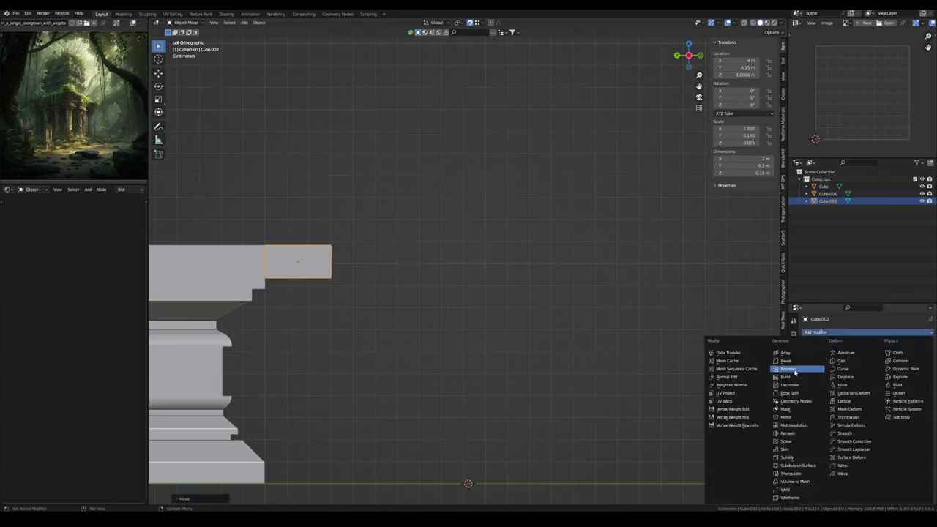
{"action": "left_click", "coordinate": [778, 350]}
{"action": "mouse_move", "coordinate": [888, 394]}
{"action": "left_mouse_down"}
{"action": "mouse_move", "coordinate": [905, 394]}
{"action": "mouse_move", "coordinate": [871, 401]}
{"action": "left_mouse_up"}
{"action": "left_click_drag", "start_coordinate": [888, 364], "coordinate": [916, 364]}
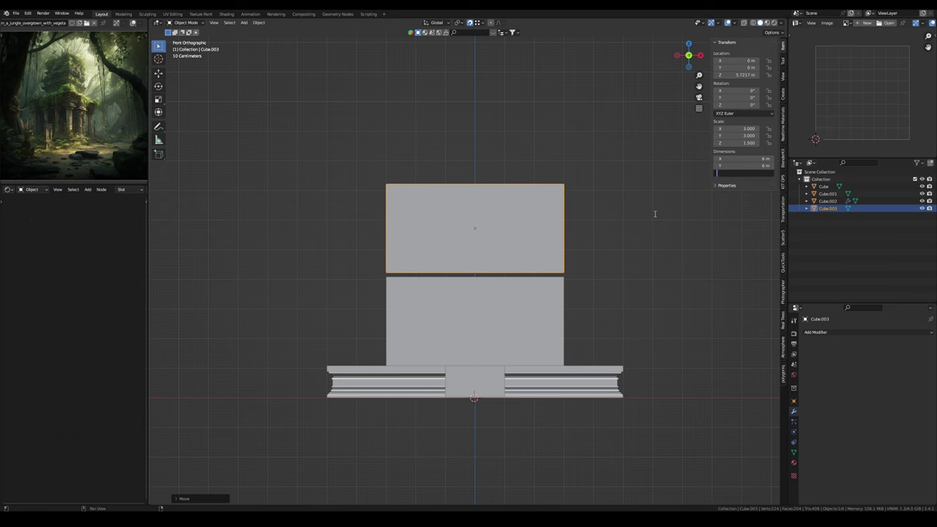
{"action": "key", "text": "Return"}
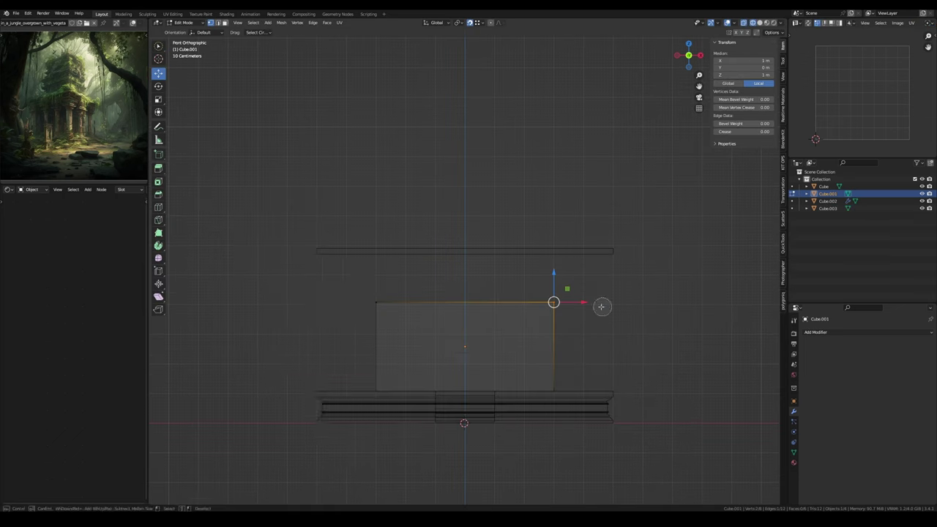
Step: Extrude thin ledge slabs on top and duplicate a ledge up onto the column
{"action": "key", "text": "shift+space"}
{"action": "left_click", "coordinate": [350, 296]}
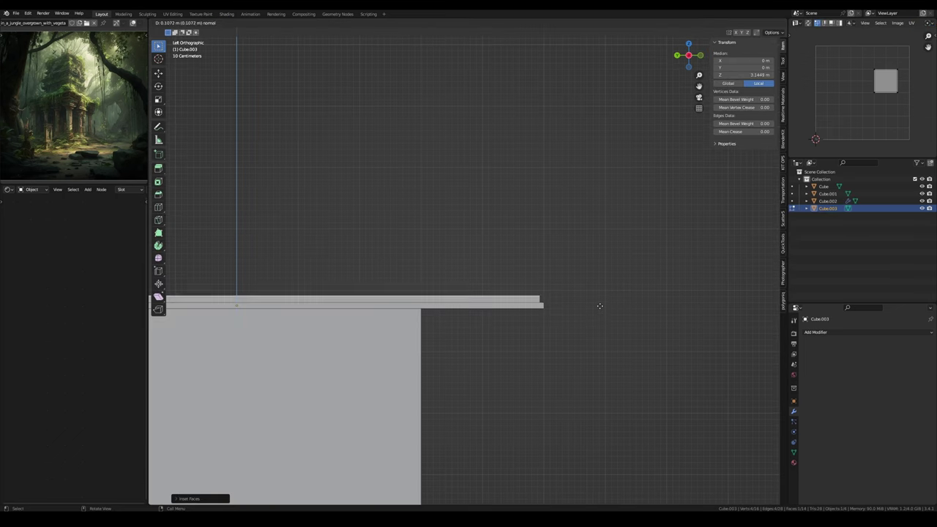
{"action": "key", "text": "e"}
{"action": "left_click", "coordinate": [602, 282]}
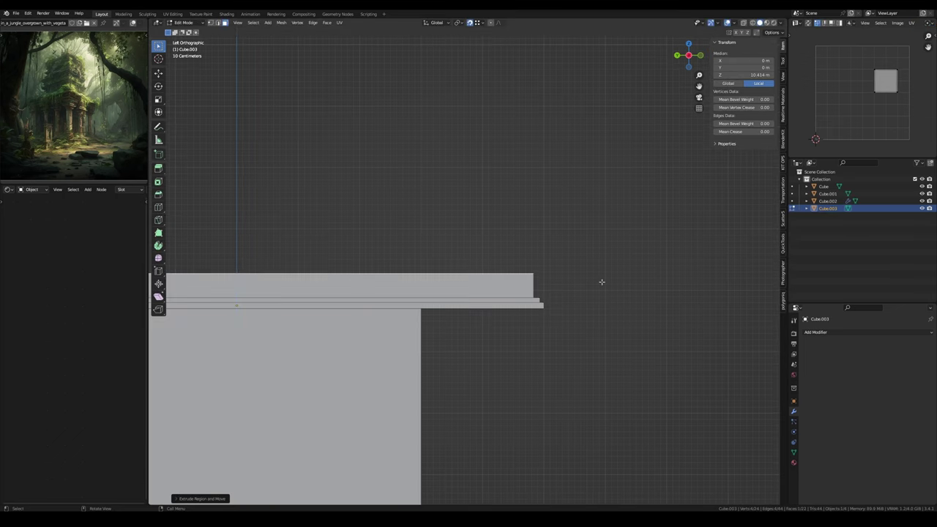
{"action": "key", "text": "e"}
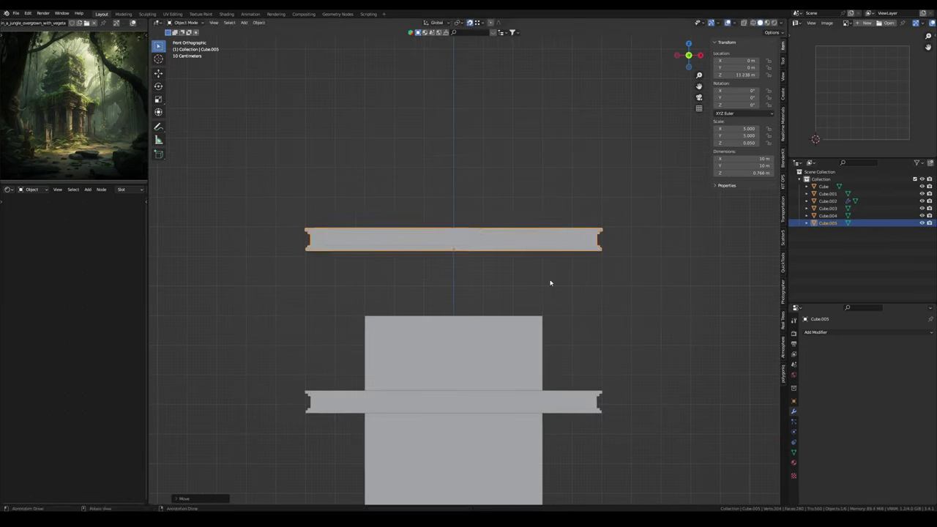
{"action": "scroll", "coordinate": [541, 290], "scroll_direction": "down", "scroll_amount": 5}
{"action": "key", "text": "shift+d"}
{"action": "key", "text": "z"}
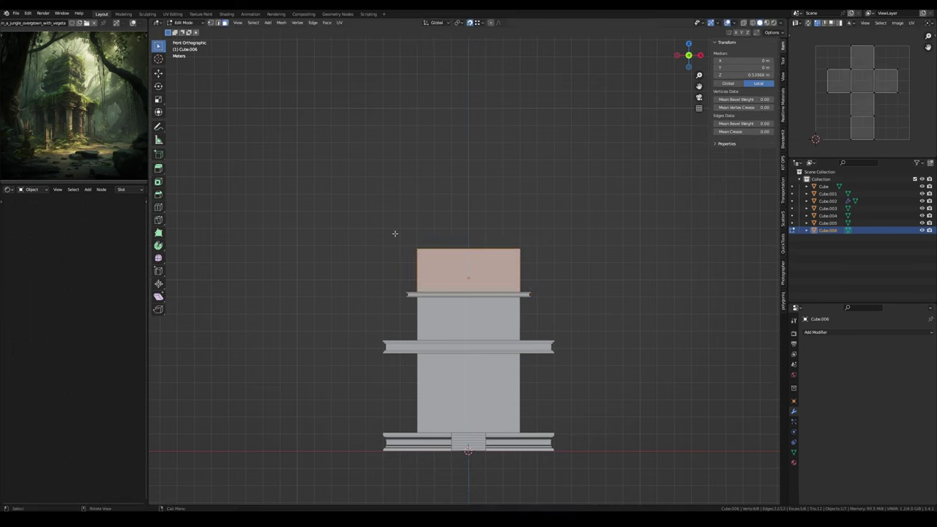
{"action": "left_click", "coordinate": [513, 272]}
{"action": "scroll", "coordinate": [513, 272], "scroll_direction": "up", "scroll_amount": 3}
Step: Stack a smaller duplicated block as the next tier and shrink the top plate
{"action": "key", "text": "shift+d"}
{"action": "key", "text": "z"}
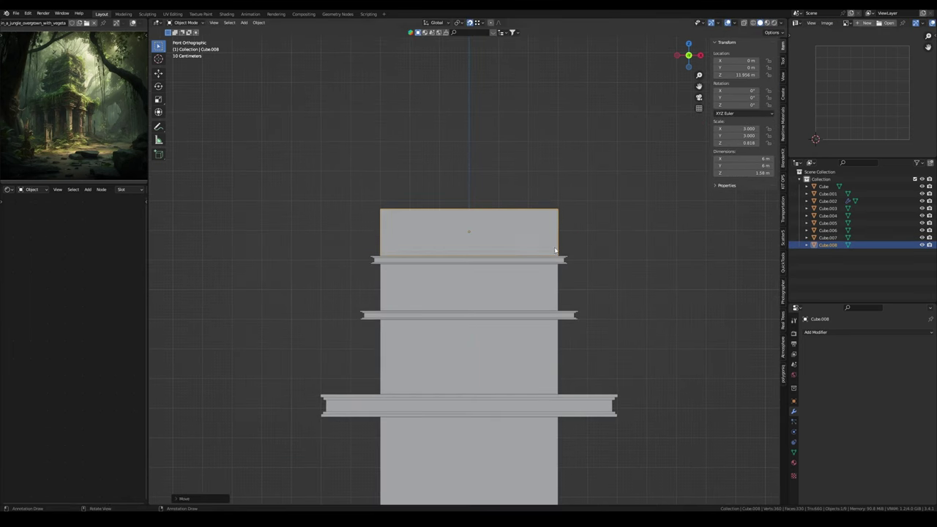
{"action": "left_click", "coordinate": [649, 259]}
{"action": "key", "text": "s"}
{"action": "left_click", "coordinate": [619, 305]}
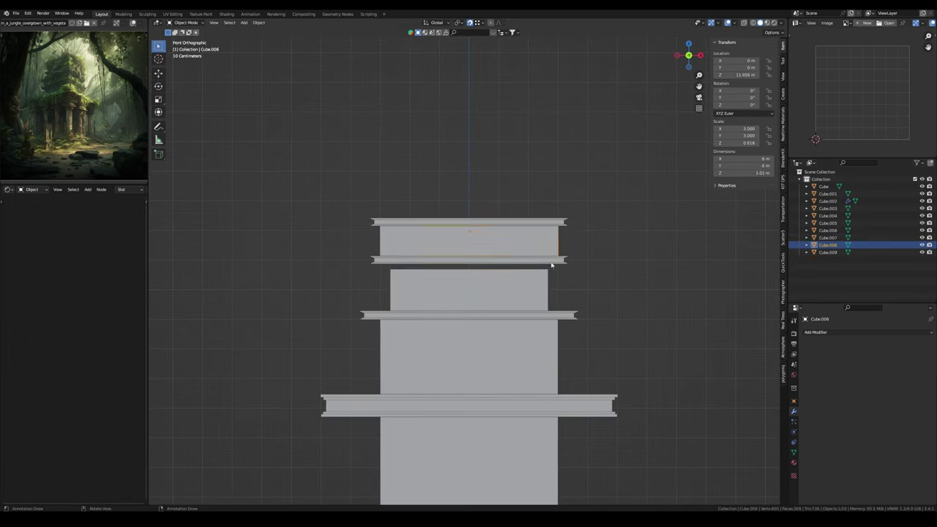
{"action": "scroll", "coordinate": [613, 274], "scroll_direction": "down", "scroll_amount": 2}
{"action": "key", "text": "s"}
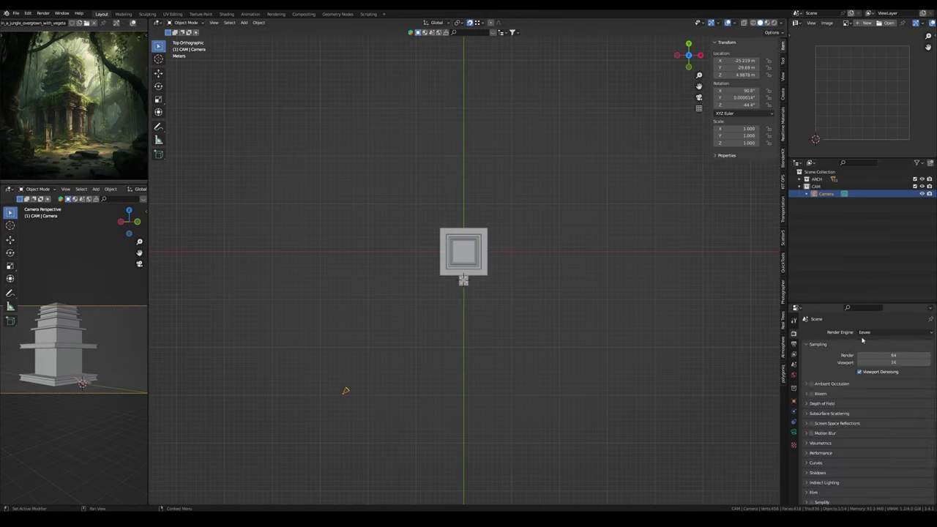
Step: Set the output resolution to 1200x1600, raise the camera, and adjust its lens settings
{"action": "left_click", "coordinate": [794, 344]}
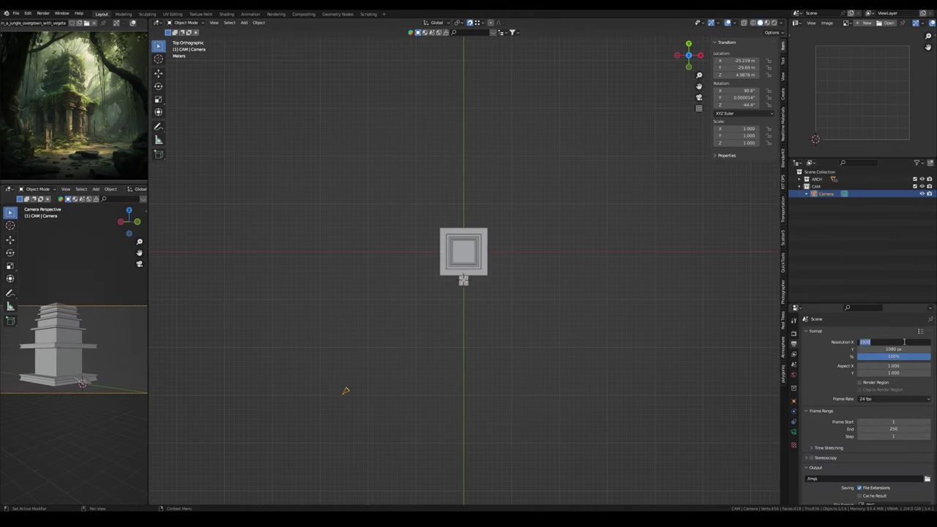
{"action": "key", "text": "KP_1"}
{"action": "key", "text": "g"}
{"action": "key", "text": "z"}
{"action": "left_click", "coordinate": [379, 280]}
{"action": "left_click", "coordinate": [794, 432]}
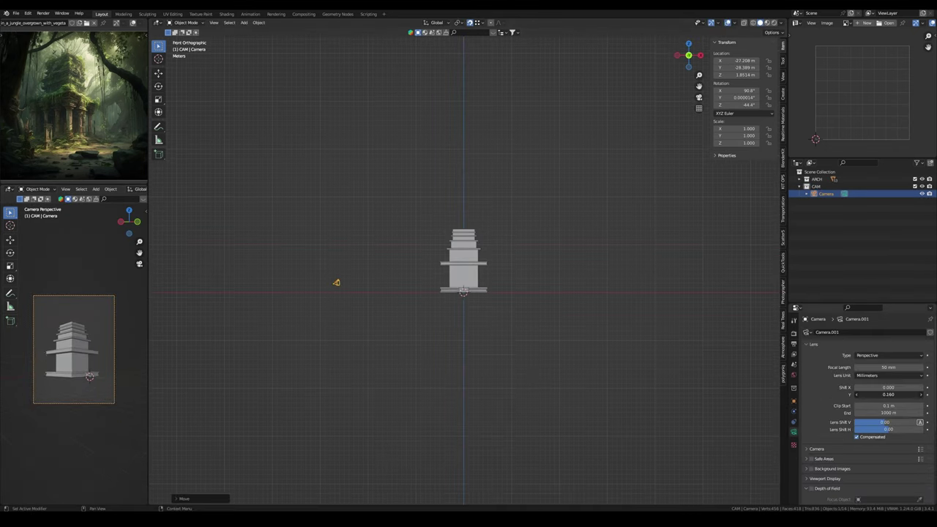
{"action": "key", "text": "KP_7"}
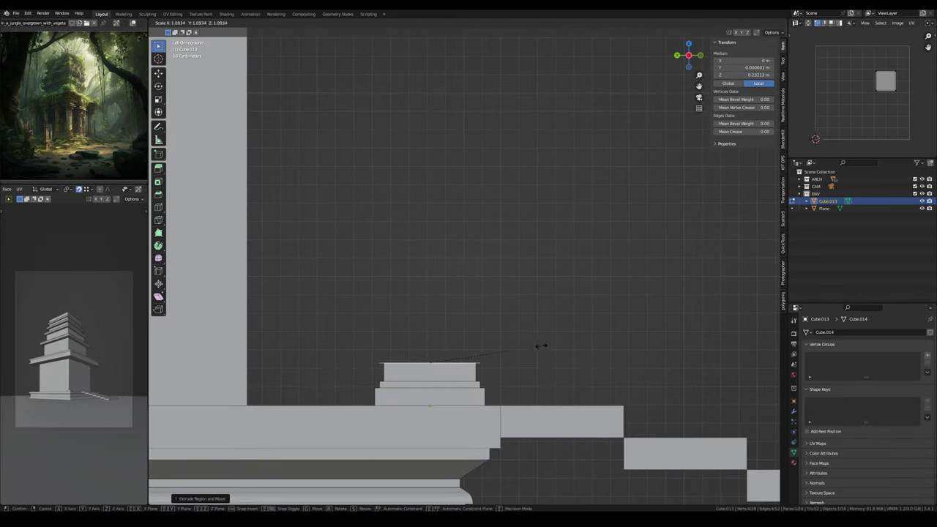
Step: Extrude a column from the base face and start its cap with an inset
{"action": "key", "text": "e"}
{"action": "scroll", "coordinate": [542, 293], "scroll_direction": "down", "scroll_amount": 3}
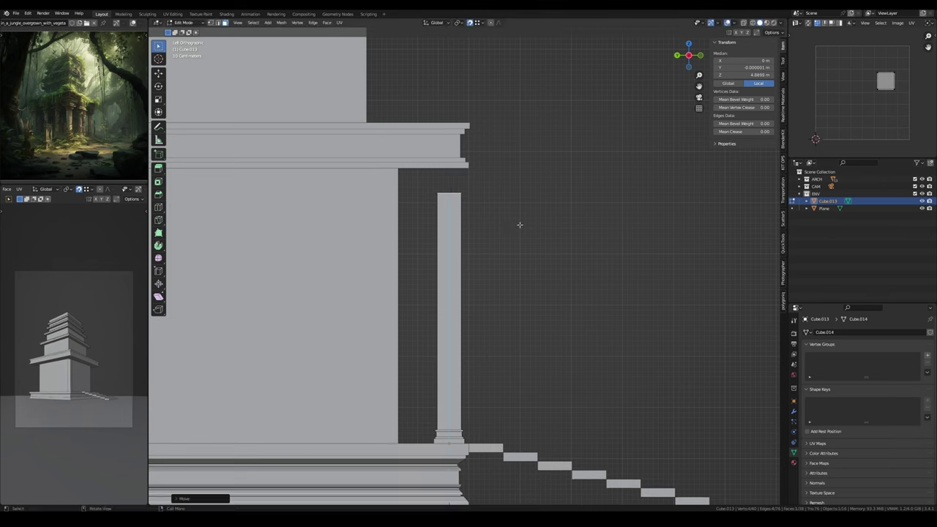
{"action": "left_click", "coordinate": [526, 430]}
{"action": "scroll", "coordinate": [538, 373], "scroll_direction": "up", "scroll_amount": 6}
{"action": "key", "text": "e"}
{"action": "left_click", "coordinate": [601, 349]}
{"action": "key", "text": "s"}
{"action": "left_click", "coordinate": [601, 349]}
{"action": "key", "text": "e"}
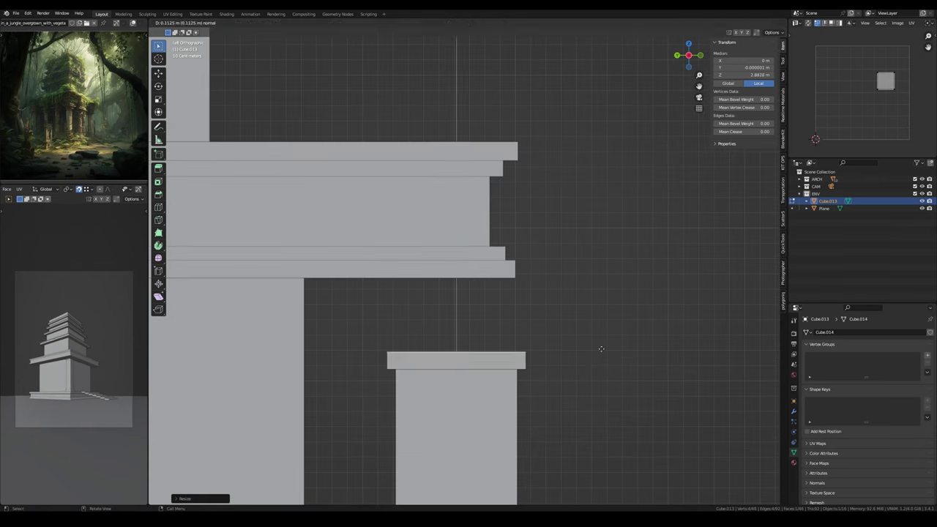
{"action": "left_click", "coordinate": [594, 354]}
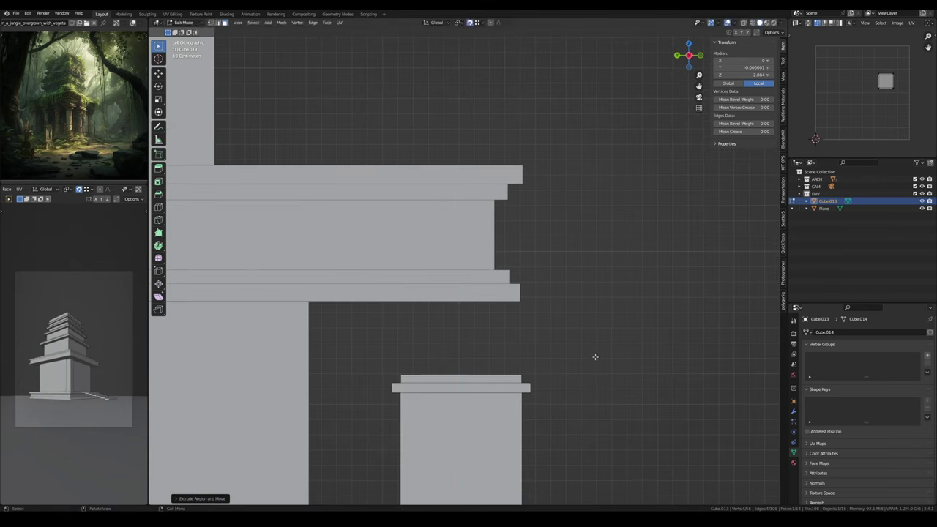
Step: Flare the column's capital with extra extruded slabs, entering a value of 2.0
{"action": "key", "text": "e"}
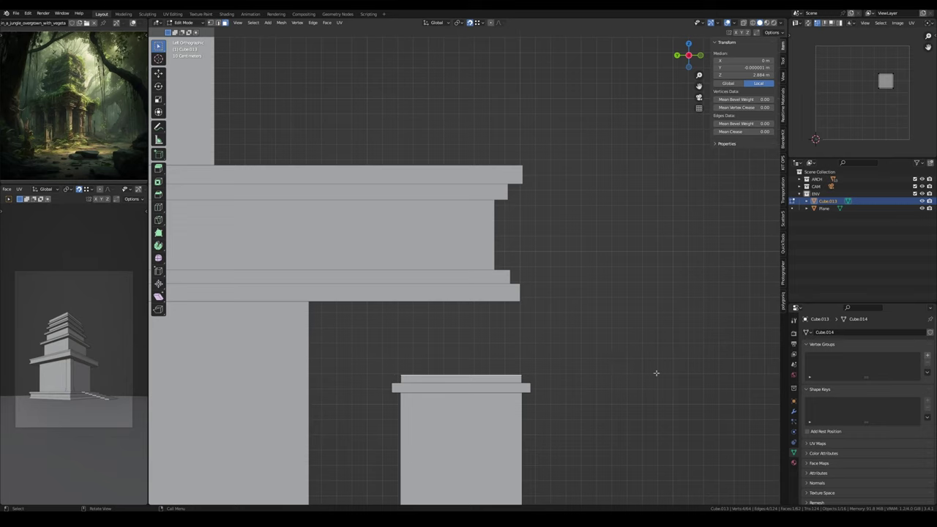
{"action": "key", "text": "g"}
{"action": "left_click", "coordinate": [677, 344]}
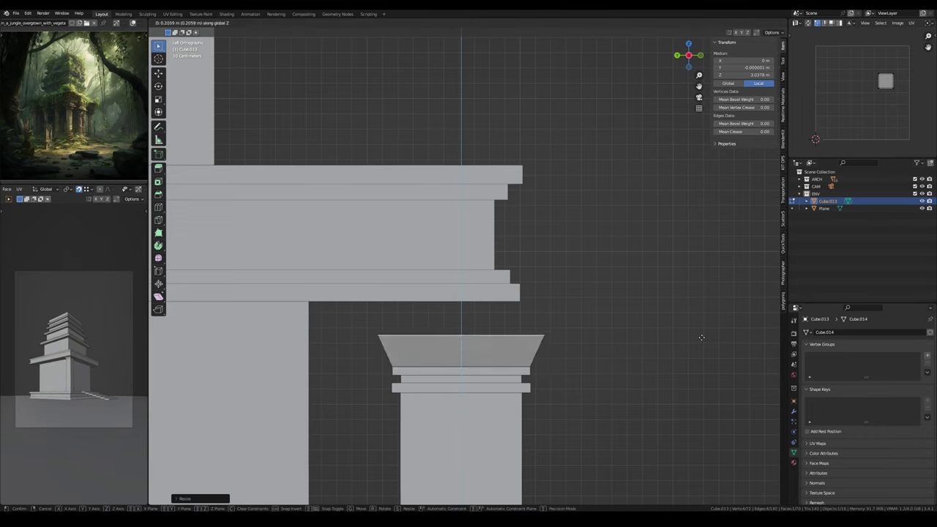
{"action": "key", "text": "e"}
{"action": "key", "text": "s"}
{"action": "left_click", "coordinate": [659, 331]}
{"action": "key", "text": "e"}
{"action": "left_click", "coordinate": [683, 316]}
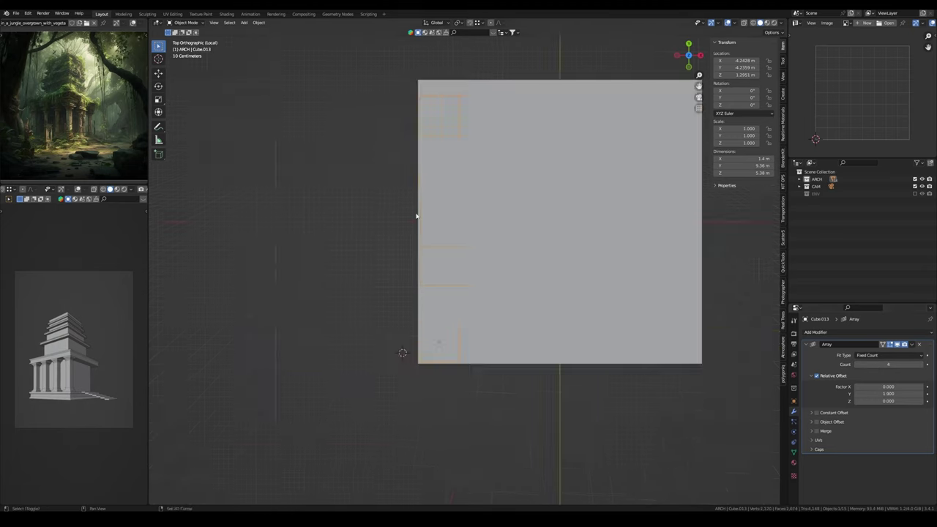
{"action": "type", "text": "2.0"}
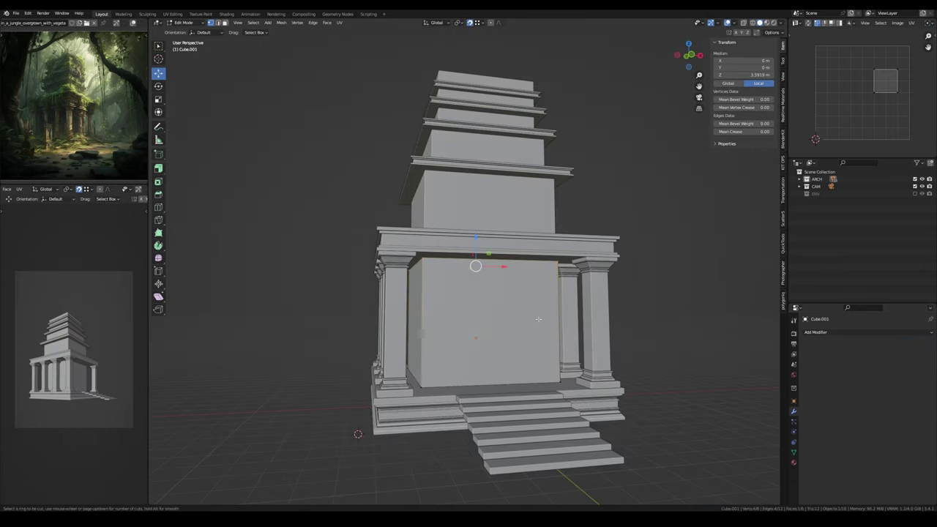
Step: Loop-cut the slab in front view, select the face band, and duplicate the column sideways
{"action": "key", "text": "KP_1"}
{"action": "scroll", "coordinate": [468, 279], "scroll_direction": "up", "scroll_amount": 2}
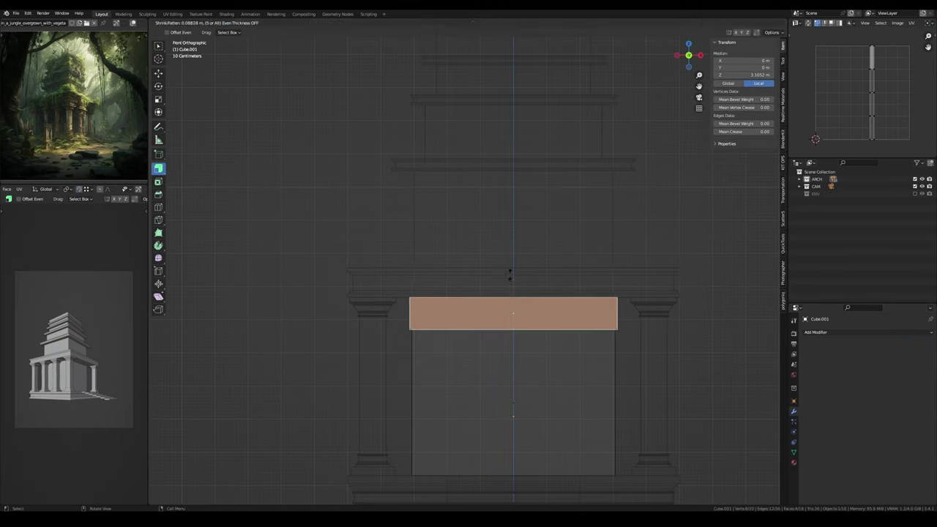
{"action": "scroll", "coordinate": [510, 275], "scroll_direction": "up", "scroll_amount": 2}
{"action": "key", "text": "ctrl+r"}
{"action": "left_click", "coordinate": [657, 305]}
{"action": "left_click", "coordinate": [658, 316], "text": "alt"}
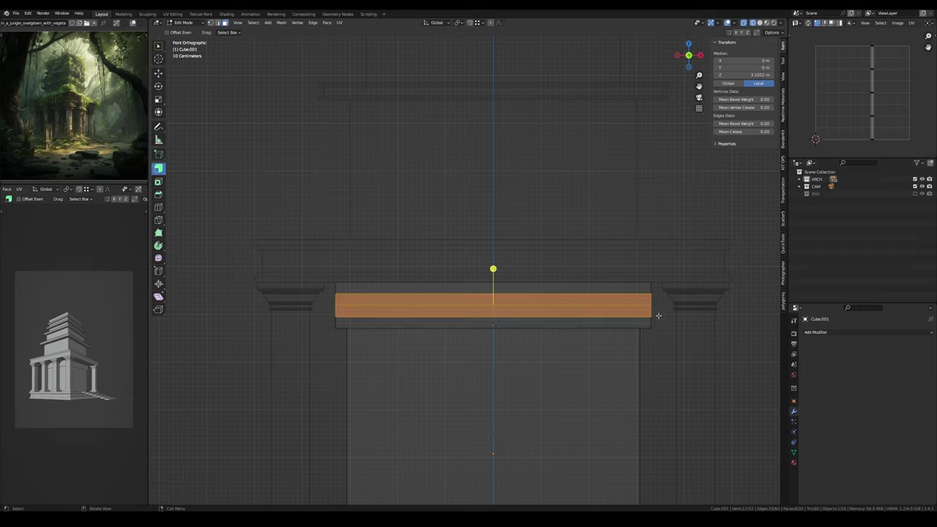
{"action": "scroll", "coordinate": [537, 293], "scroll_direction": "down", "scroll_amount": 1}
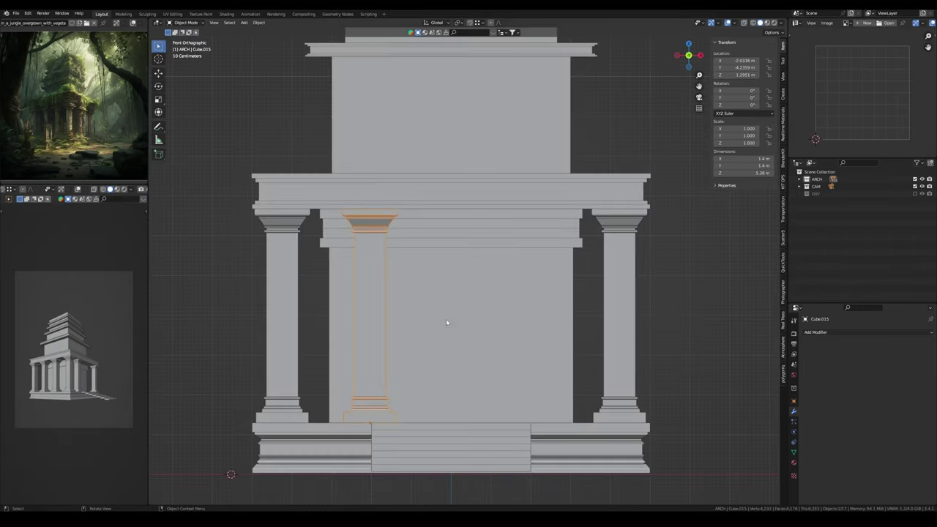
{"action": "key", "text": "shift+d"}
{"action": "key", "text": "x"}
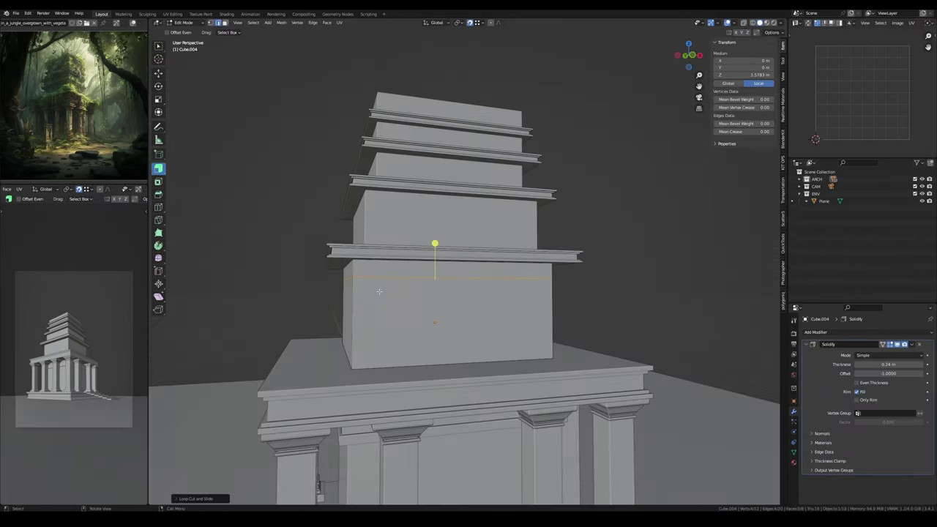
Step: Add three loop cuts to the upper tower block and select its top faces
{"action": "key", "text": "ctrl+r"}
{"action": "left_click", "coordinate": [376, 280]}
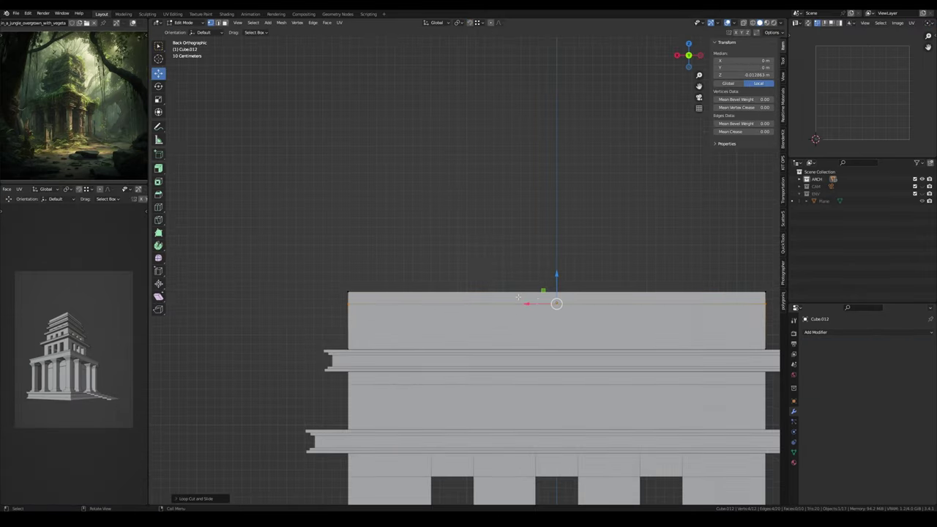
{"action": "left_click_drag", "start_coordinate": [350, 290], "coordinate": [711, 301]}
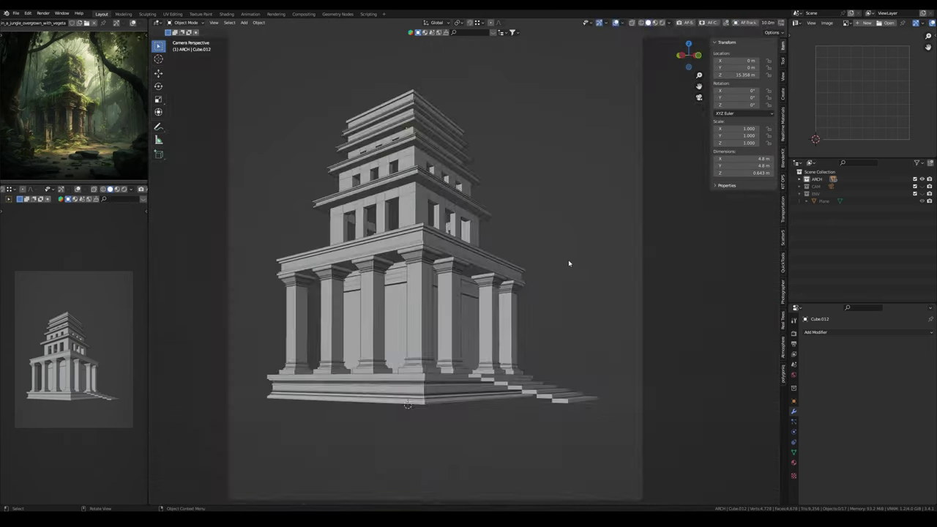
{"action": "key", "text": "ctrl+a"}
Step: Apply the block's transforms and give the upper tower the stone material
{"action": "left_click", "coordinate": [464, 357]}
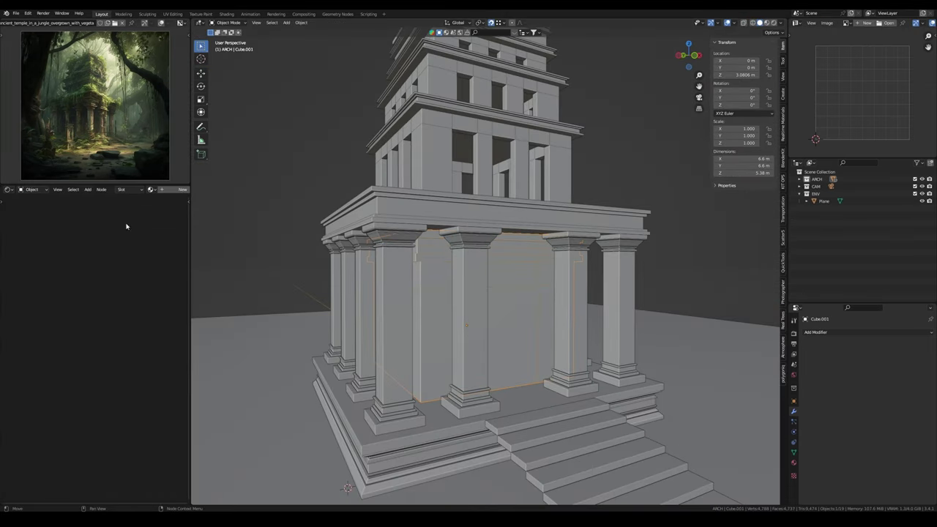
{"action": "left_click", "coordinate": [125, 192]}
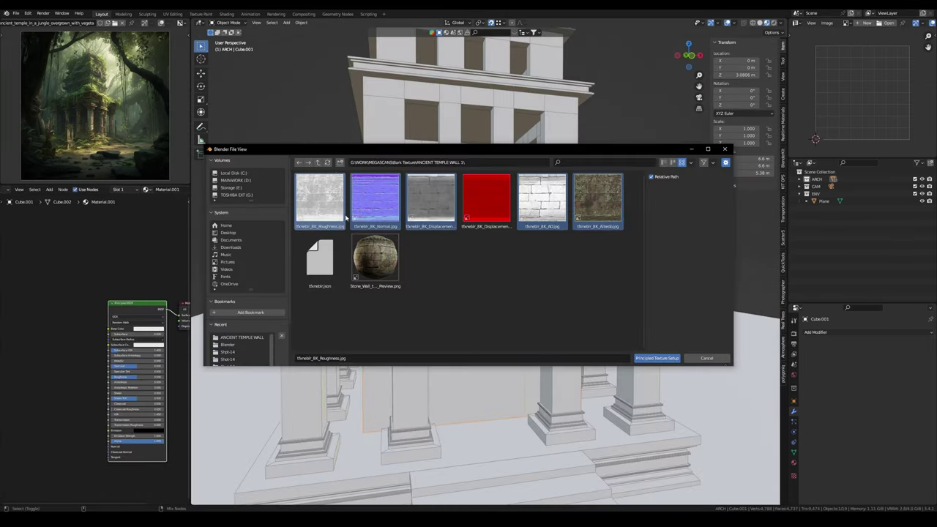
{"action": "key", "text": "Escape"}
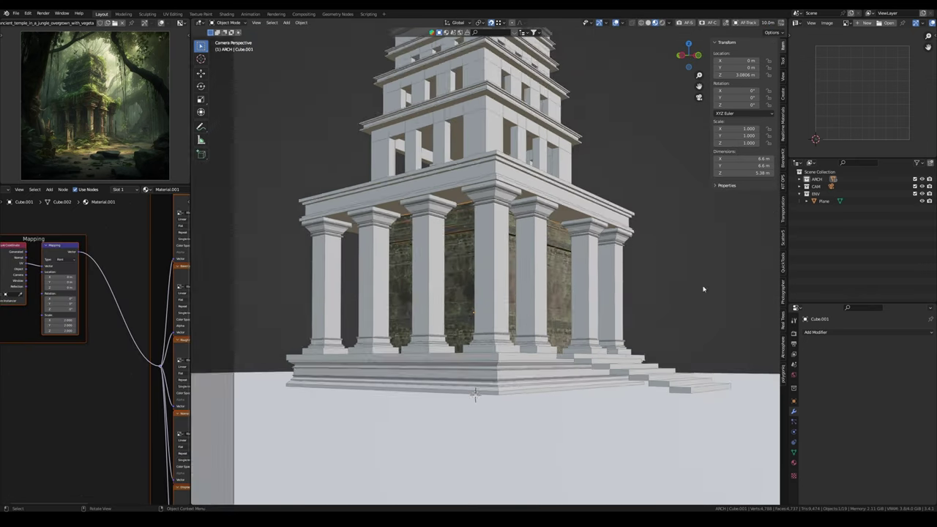
{"action": "scroll", "coordinate": [703, 290], "scroll_direction": "up", "scroll_amount": 4}
{"action": "left_click", "coordinate": [487, 138]}
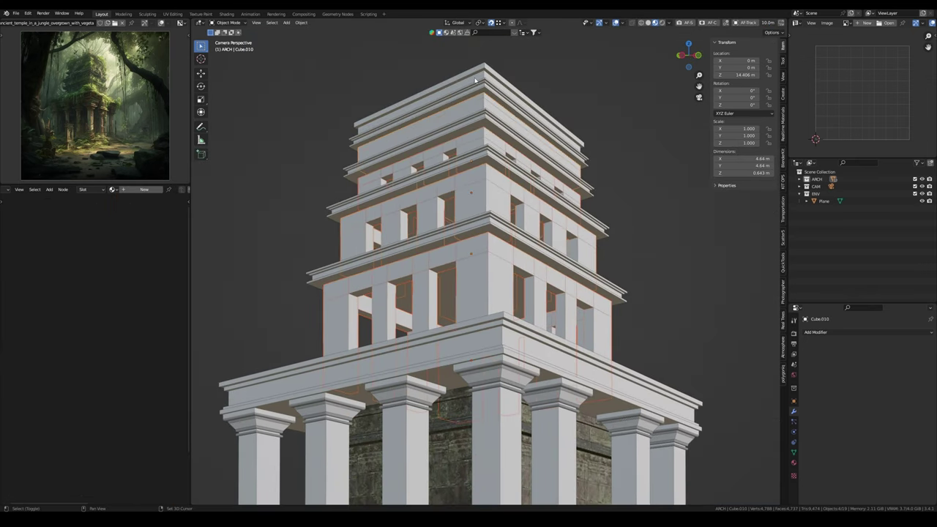
{"action": "left_click", "coordinate": [476, 81]}
Step: Unwrap the tower's UVs, enlarge and shift the island vertically, then view through the camera
{"action": "key", "text": "u"}
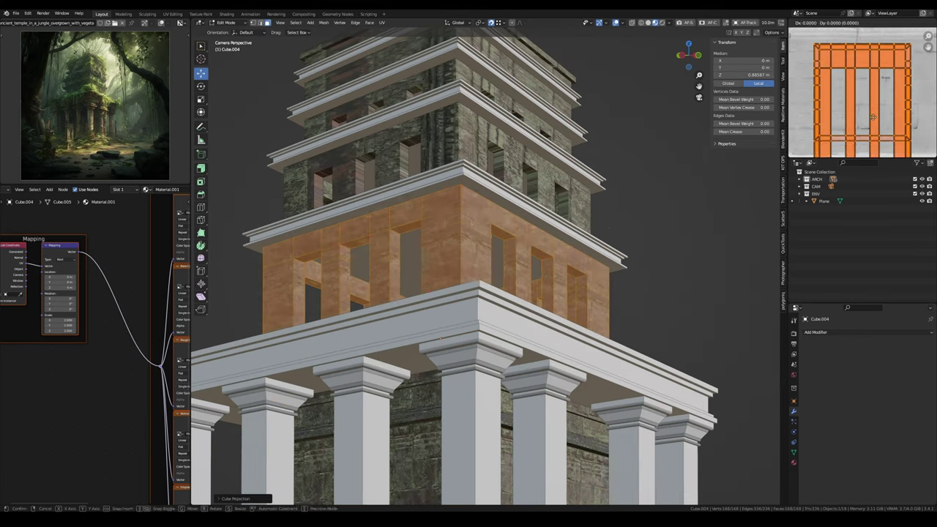
{"action": "key", "text": "g"}
{"action": "key", "text": "y"}
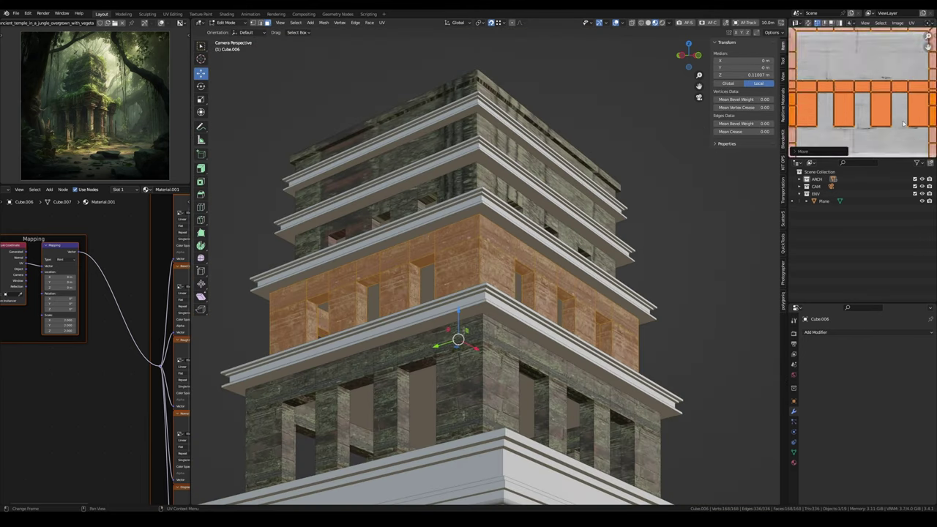
{"action": "scroll", "coordinate": [905, 125], "scroll_direction": "down", "scroll_amount": 4}
{"action": "key", "text": "s"}
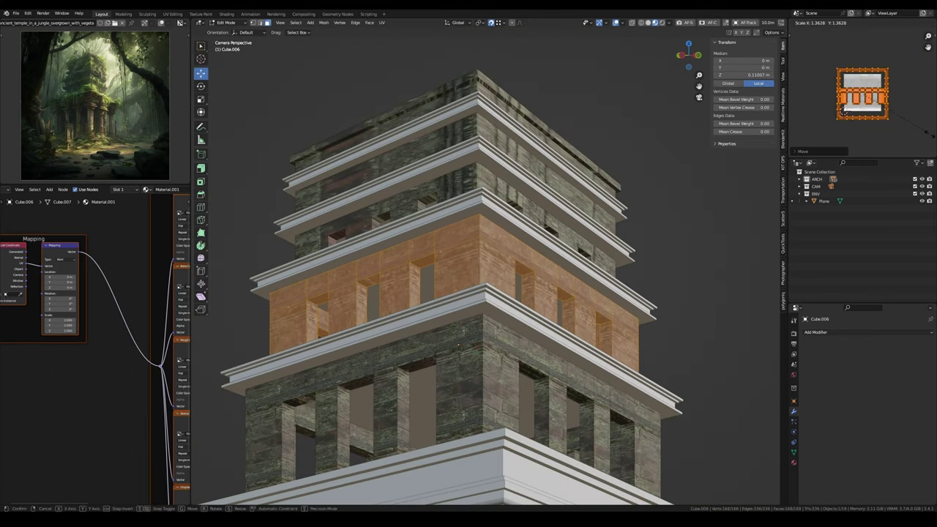
{"action": "left_click", "coordinate": [843, 108]}
{"action": "scroll", "coordinate": [535, 253], "scroll_direction": "up", "scroll_amount": 5}
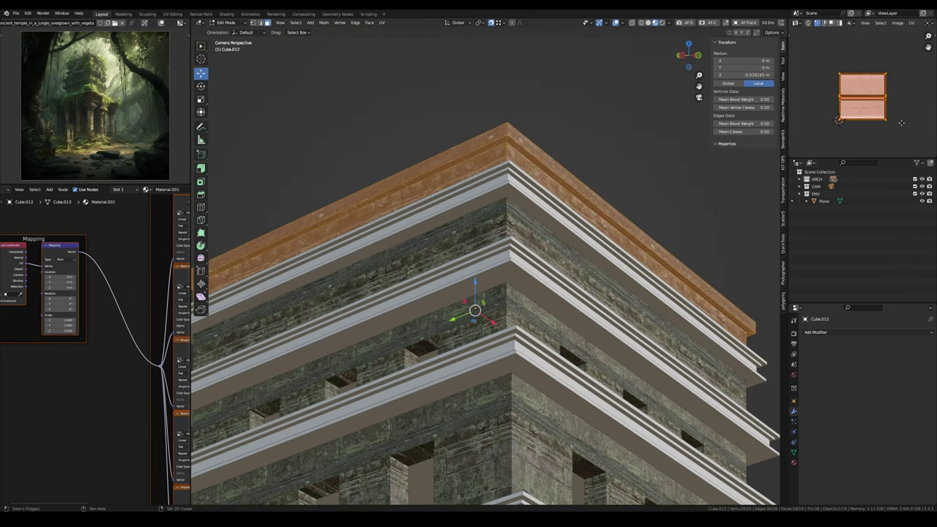
{"action": "key", "text": "g"}
{"action": "key", "text": "y"}
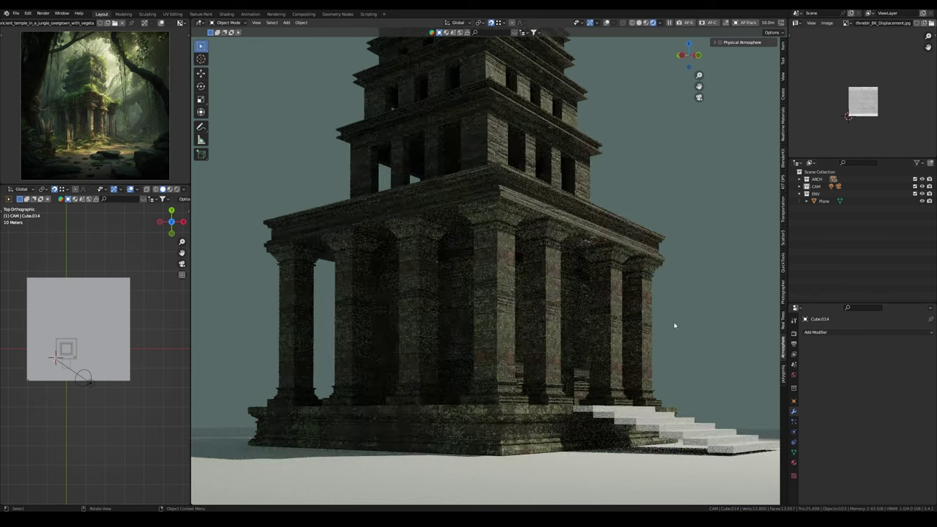
{"action": "key", "text": "KP_0"}
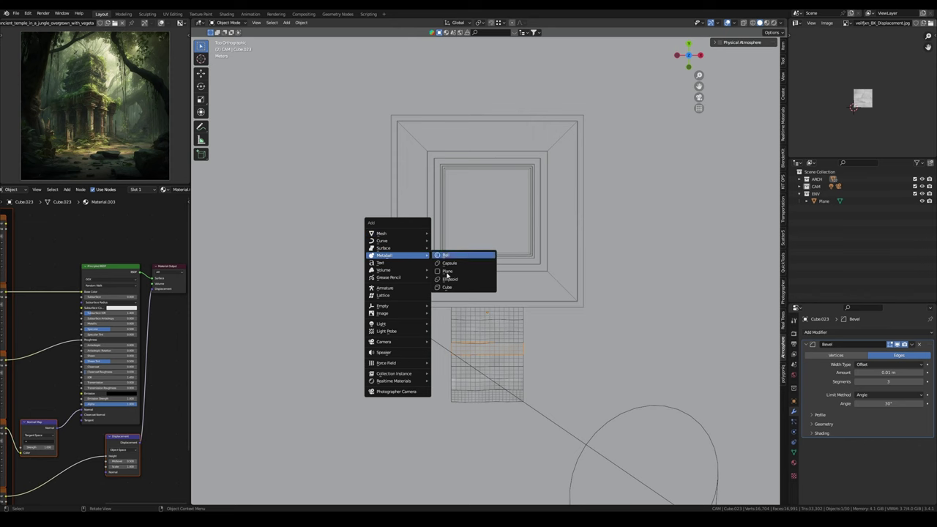
Step: Add a capsule metaball and duplicate it into lobes, lowering one beside the temple steps
{"action": "left_click", "coordinate": [447, 262]}
{"action": "scroll", "coordinate": [447, 261], "scroll_direction": "up", "scroll_amount": 4}
{"action": "key", "text": "shift+d"}
{"action": "left_click", "coordinate": [509, 367]}
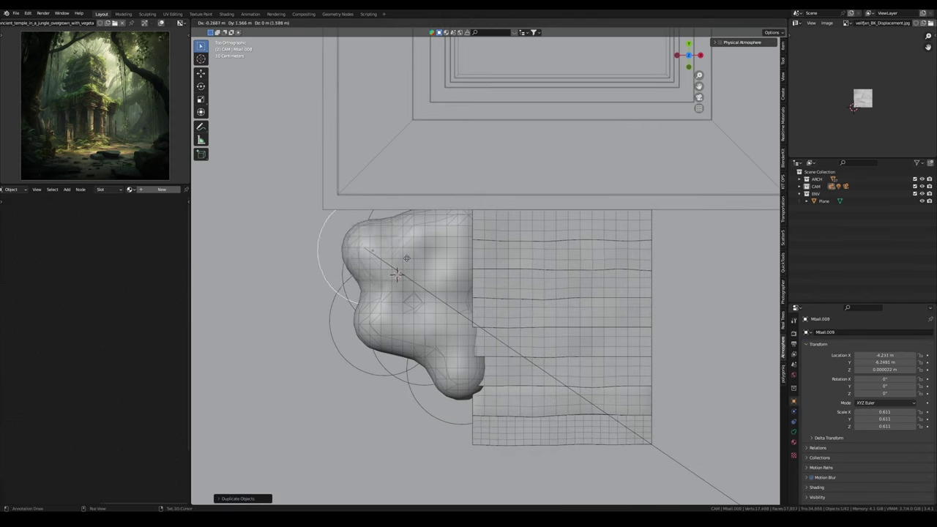
{"action": "key", "text": "shift+d"}
{"action": "left_click_drag", "start_coordinate": [410, 307], "coordinate": [457, 313]}
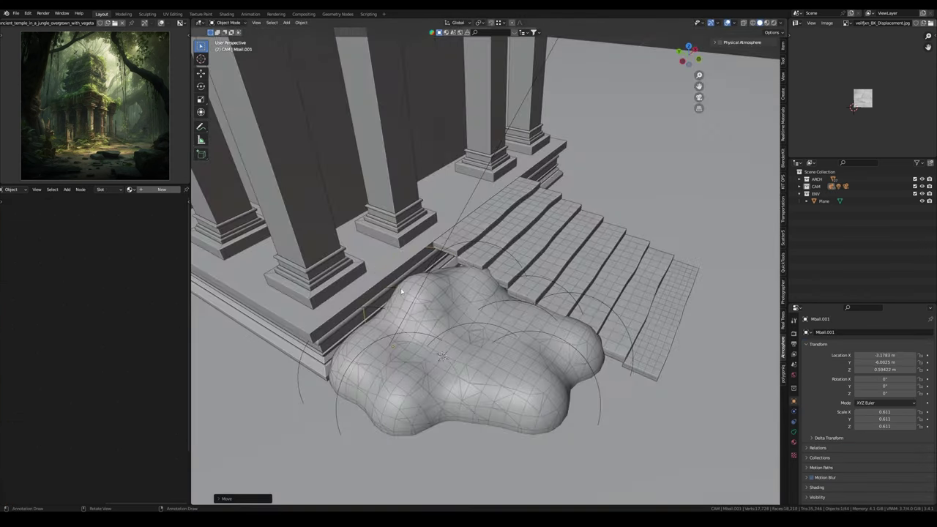
{"action": "left_click", "coordinate": [457, 312]}
{"action": "key", "text": "g"}
{"action": "key", "text": "z"}
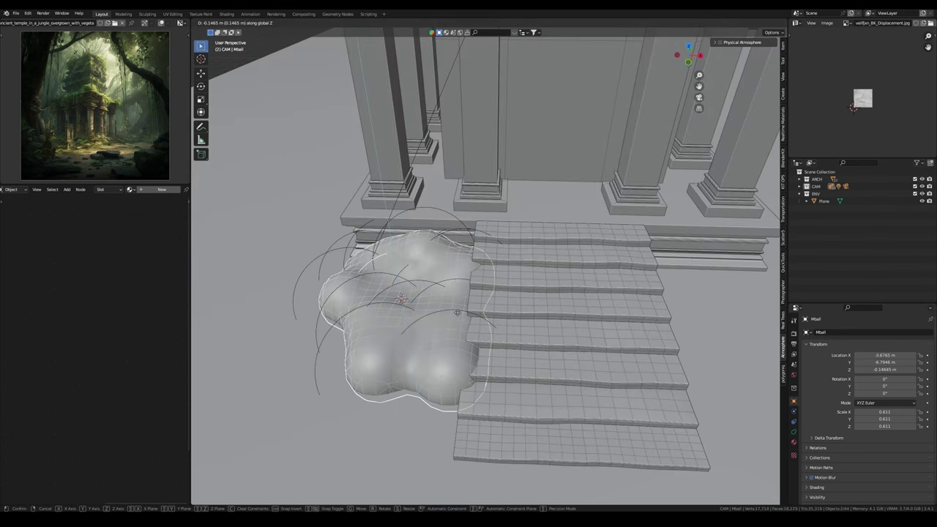
{"action": "left_click", "coordinate": [457, 312]}
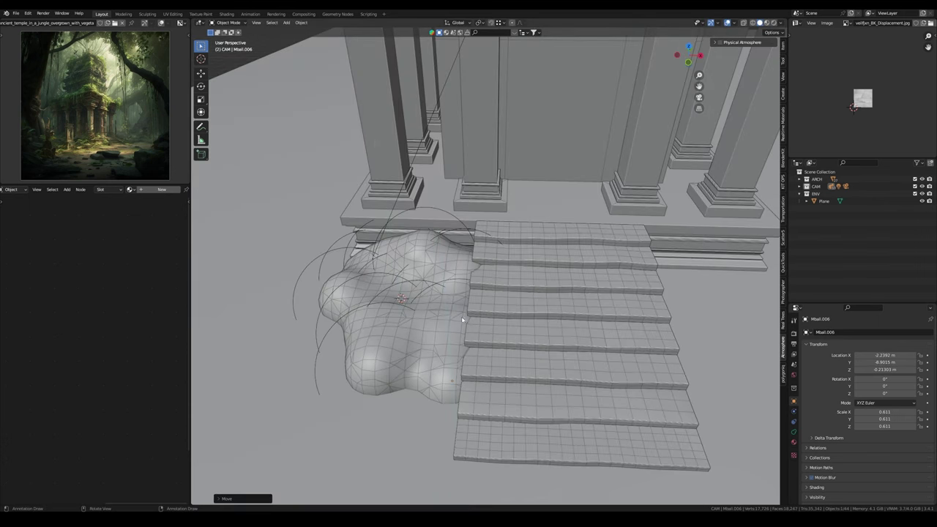
Step: Duplicate more lobes into a mound right of the steps and adjust their heights
{"action": "left_click_drag", "start_coordinate": [457, 312], "coordinate": [483, 253]}
{"action": "left_click", "coordinate": [483, 253]}
{"action": "key", "text": "KP_7"}
{"action": "key", "text": "shift+d"}
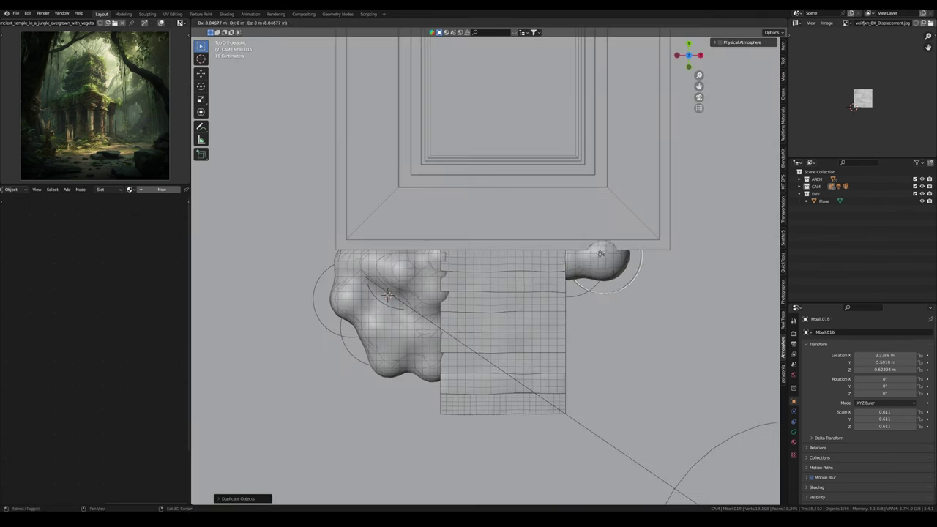
{"action": "left_click", "coordinate": [643, 378]}
{"action": "left_click_drag", "start_coordinate": [643, 378], "coordinate": [586, 329]}
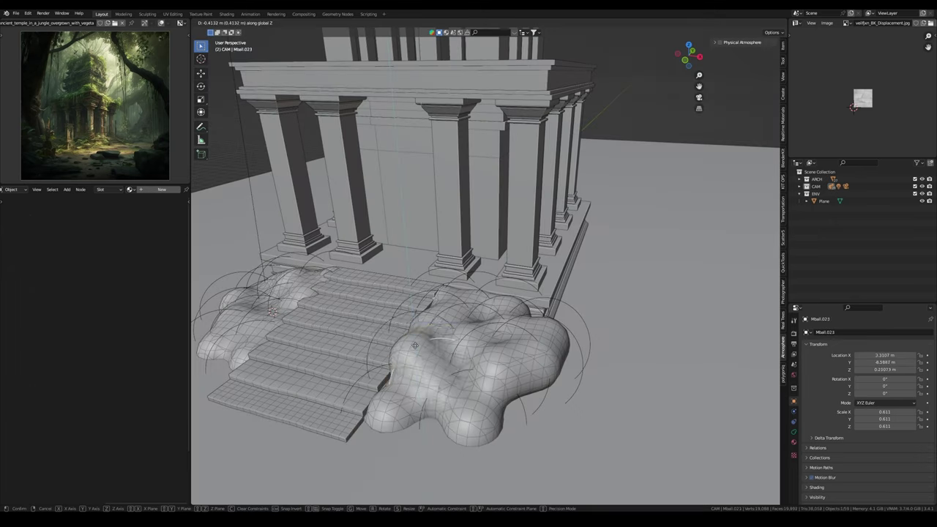
{"action": "key", "text": "g"}
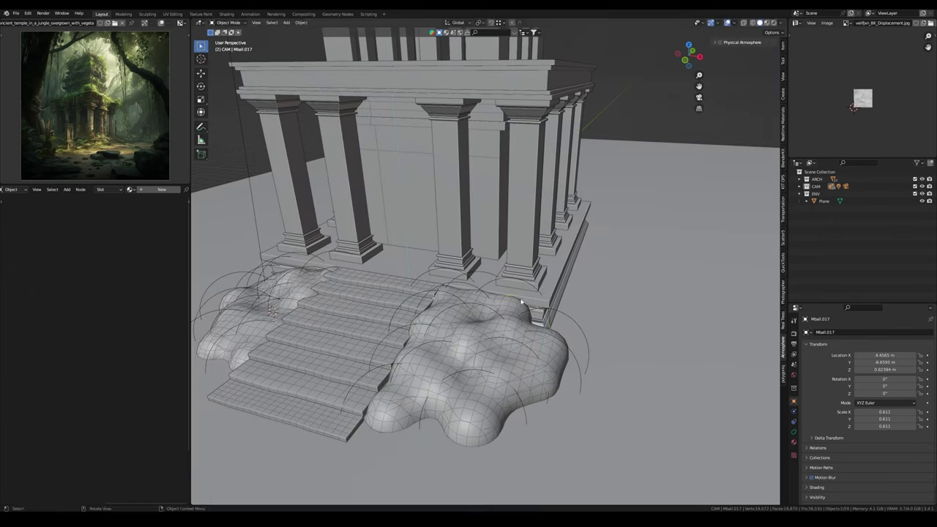
{"action": "left_click", "coordinate": [452, 300]}
{"action": "key", "text": "g"}
{"action": "key", "text": "z"}
{"action": "left_click", "coordinate": [453, 296]}
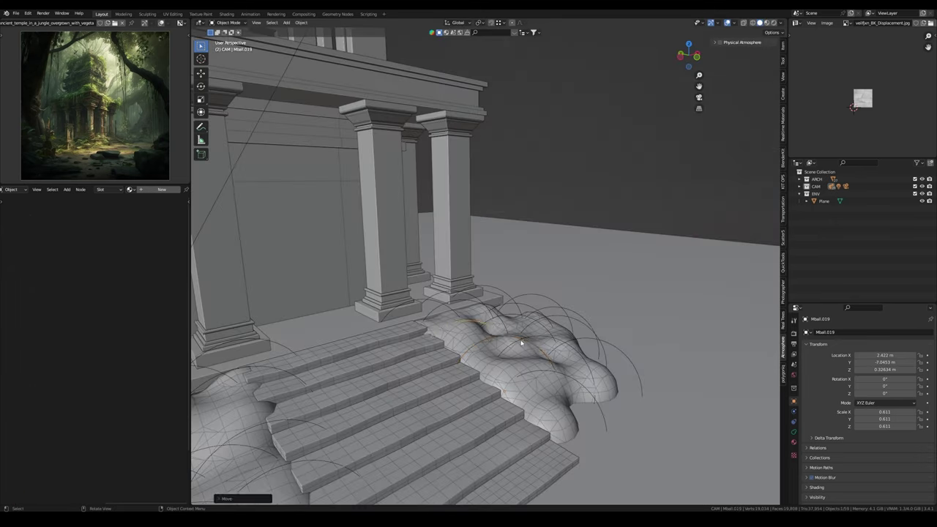
{"action": "scroll", "coordinate": [453, 297], "scroll_direction": "down", "scroll_amount": 5}
{"action": "right_click", "coordinate": [498, 366]}
Step: Convert the metaball mounds to a mesh and enter Sculpt Mode on it
{"action": "left_click", "coordinate": [561, 375]}
{"action": "key", "text": "ctrl+Tab"}
{"action": "scroll", "coordinate": [469, 344], "scroll_direction": "up", "scroll_amount": 4}
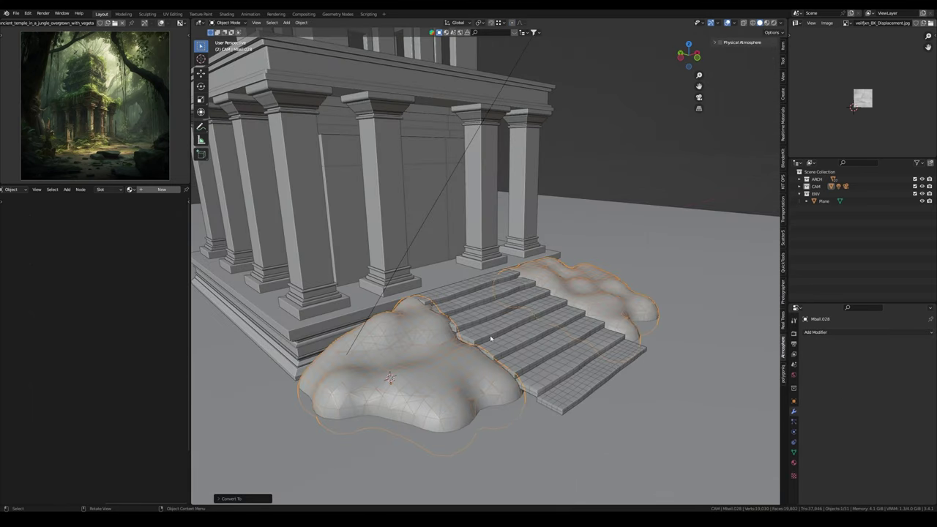
{"action": "left_click_drag", "start_coordinate": [512, 297], "coordinate": [207, 82]}
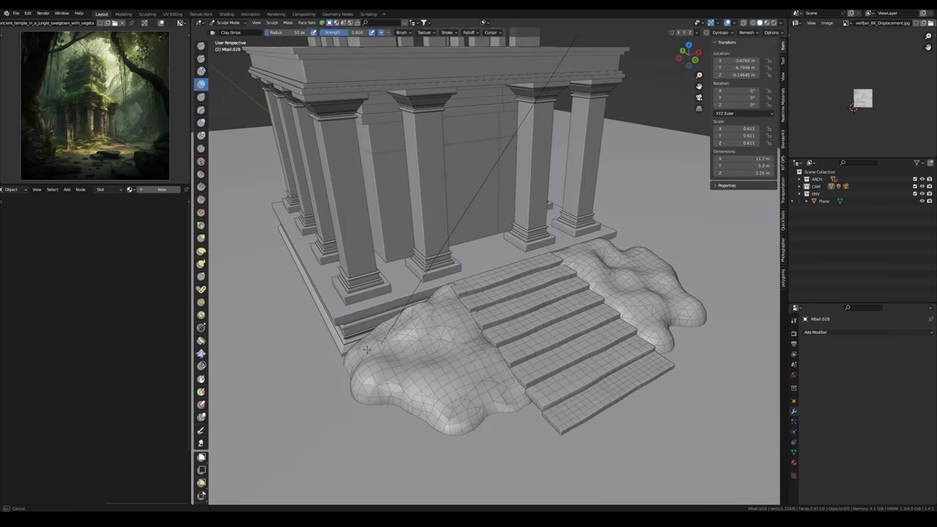
{"action": "left_click_drag", "start_coordinate": [400, 386], "coordinate": [454, 417]}
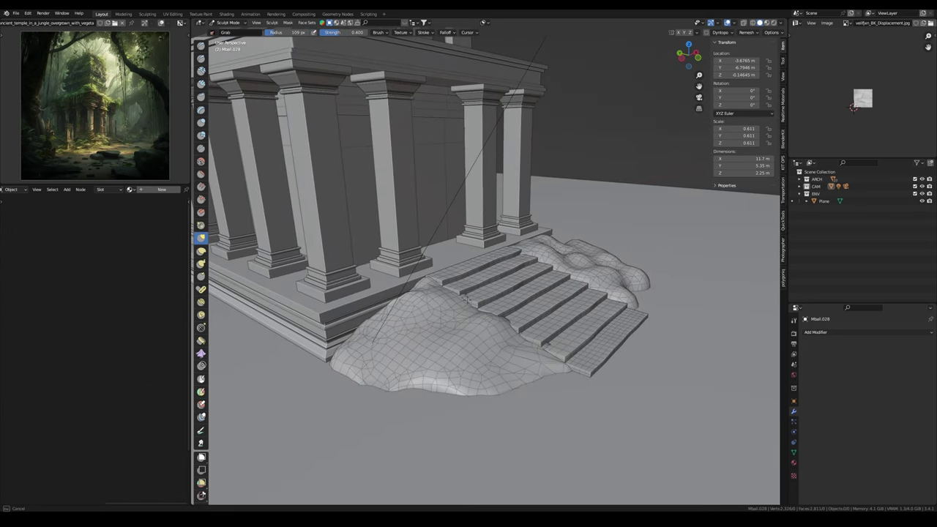
Step: Roughen the stair mounds with Clay Strips, then preview the scene through the camera
{"action": "key", "text": "c"}
{"action": "left_click_drag", "start_coordinate": [466, 299], "coordinate": [505, 339]}
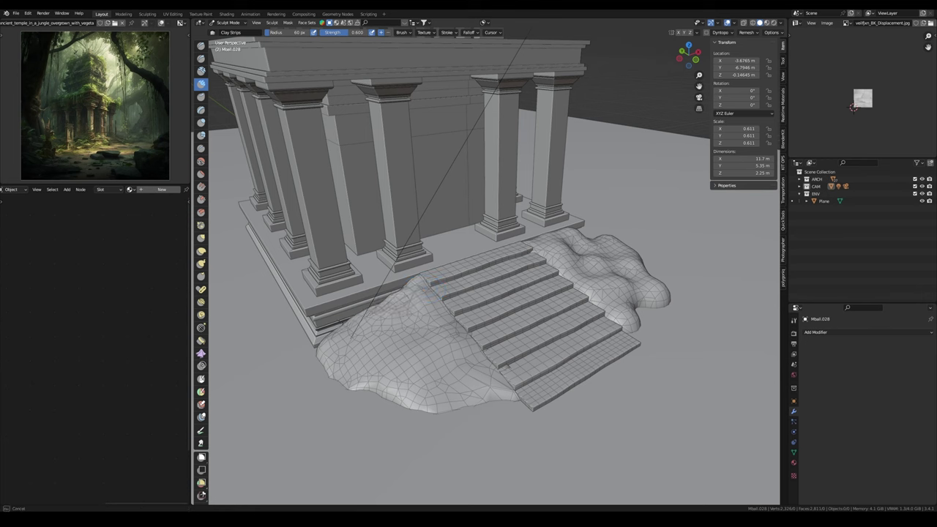
{"action": "left_click_drag", "start_coordinate": [514, 375], "coordinate": [486, 396]}
{"action": "left_click_drag", "start_coordinate": [513, 355], "coordinate": [440, 361]}
{"action": "left_click_drag", "start_coordinate": [528, 317], "coordinate": [476, 306]}
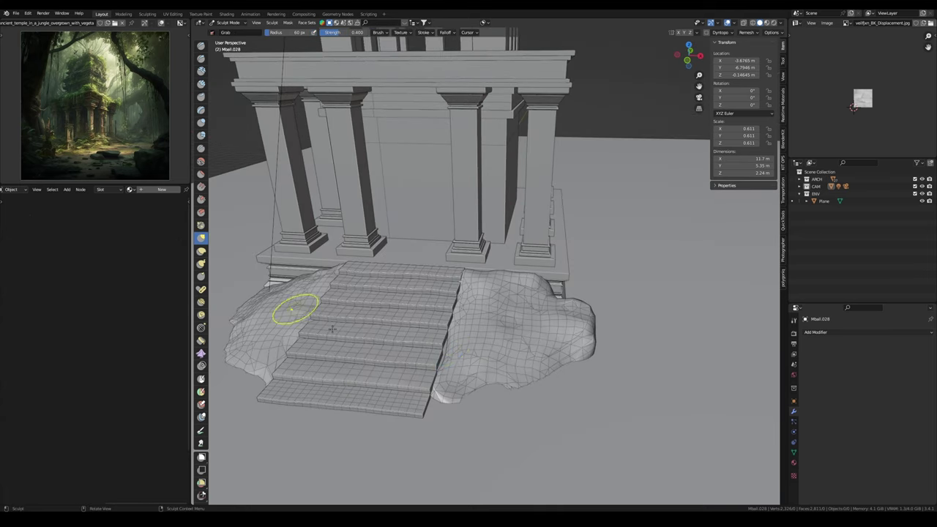
{"action": "left_click_drag", "start_coordinate": [332, 329], "coordinate": [421, 339]}
{"action": "left_click_drag", "start_coordinate": [466, 275], "coordinate": [396, 281]}
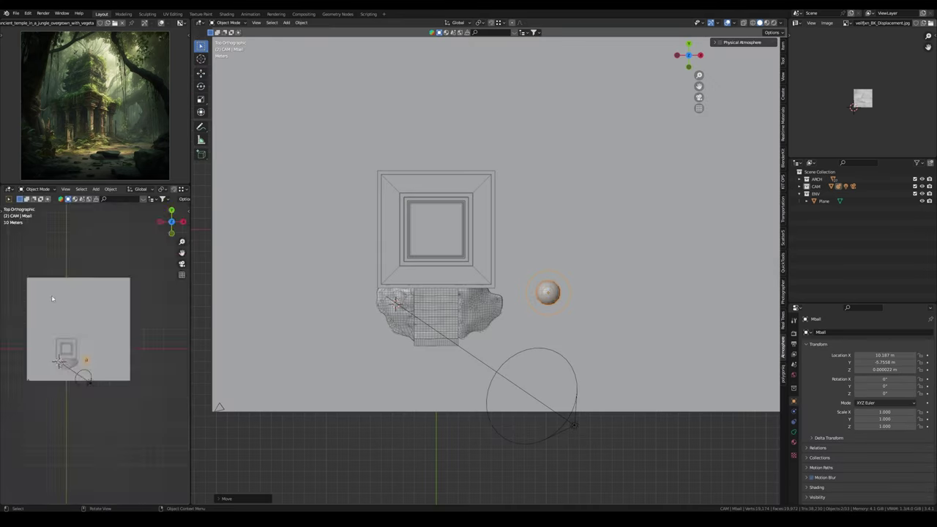
{"action": "key", "text": "KP_0"}
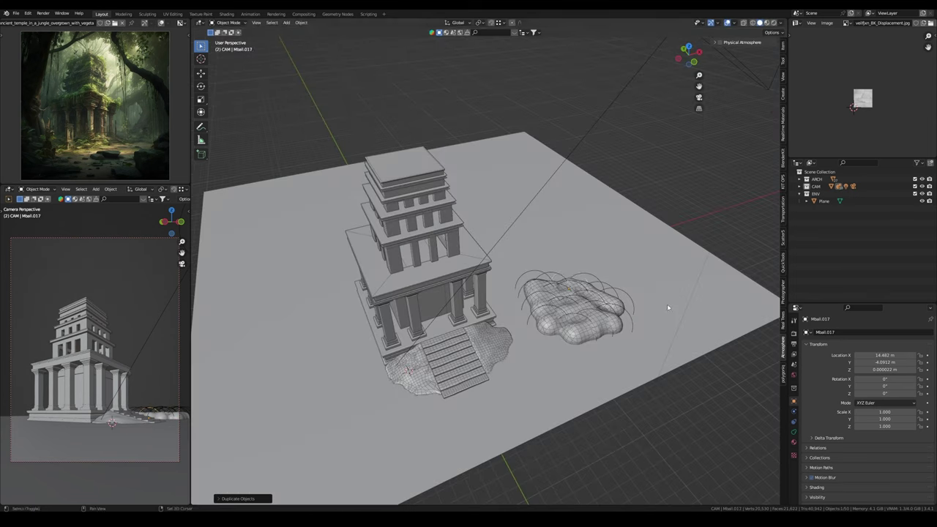
Step: Raise a metaball lobe vertically and widen the blob without changing its height
{"action": "key", "text": "g"}
{"action": "key", "text": "z"}
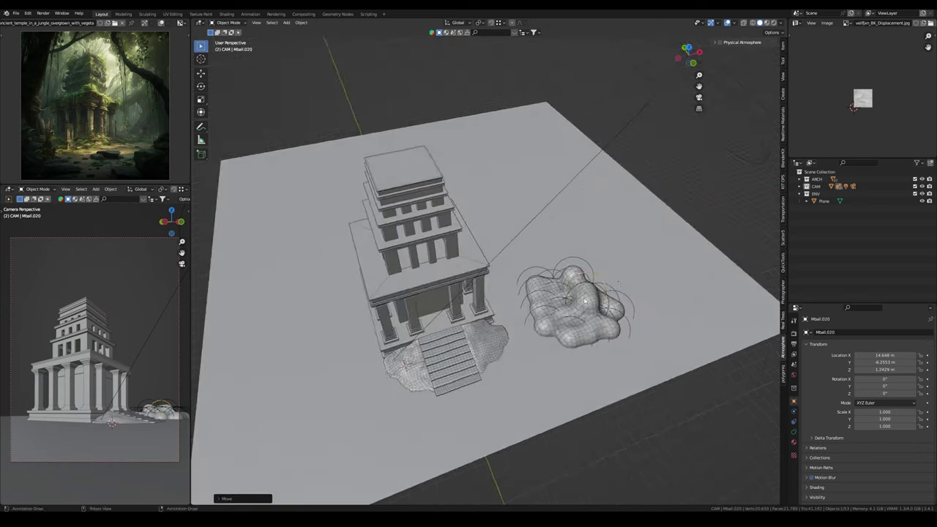
{"action": "scroll", "coordinate": [584, 330], "scroll_direction": "up", "scroll_amount": 3}
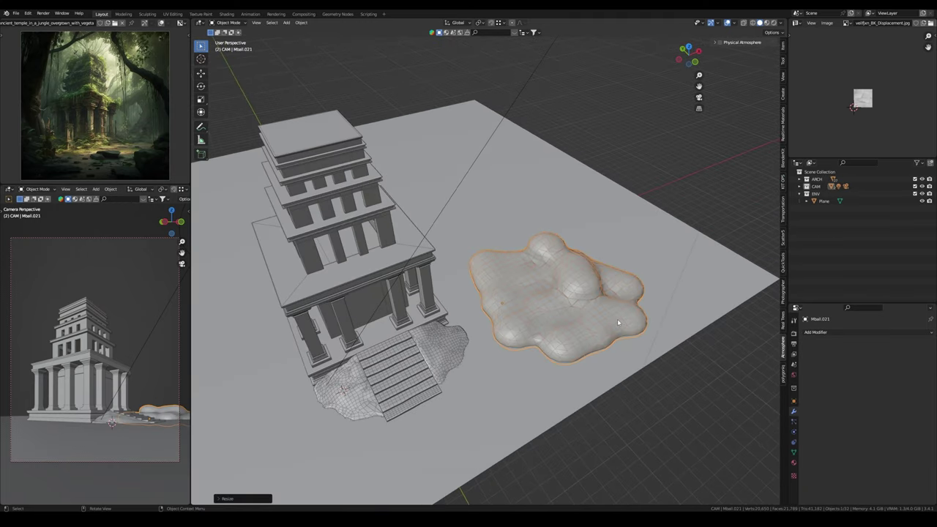
{"action": "key", "text": "s"}
{"action": "key", "text": "shift+z"}
Step: Sculpt the blob mesh with Clay and Clay Strips at 142 px radius, raising a top ridge
{"action": "key", "text": "ctrl+Tab"}
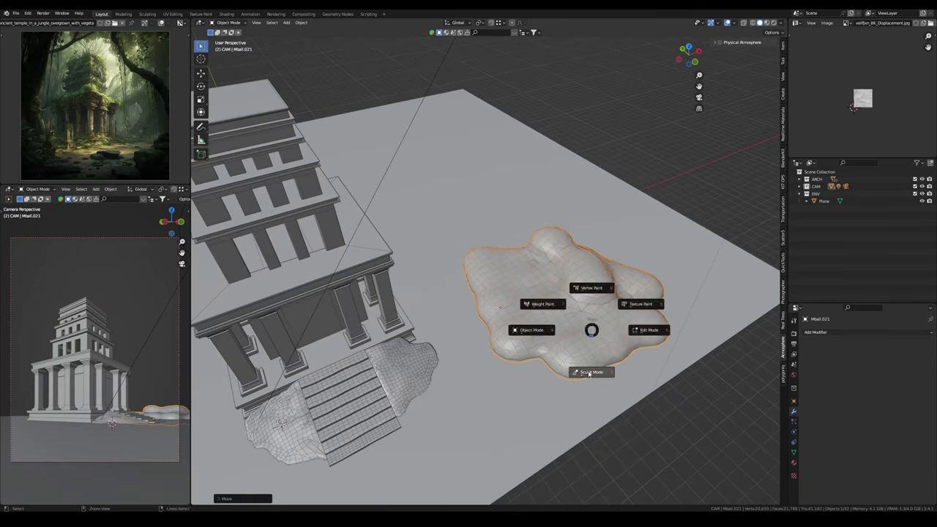
{"action": "left_click", "coordinate": [592, 372]}
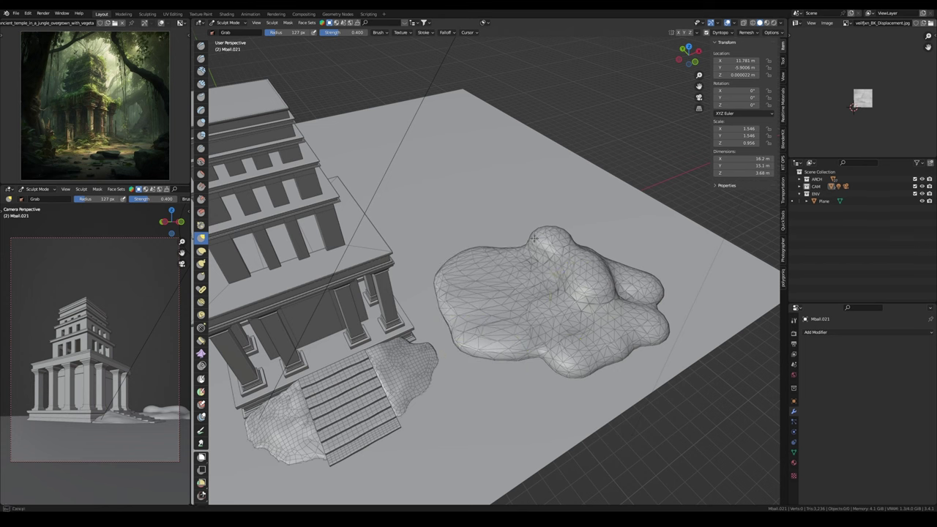
{"action": "left_click_drag", "start_coordinate": [534, 238], "coordinate": [454, 275]}
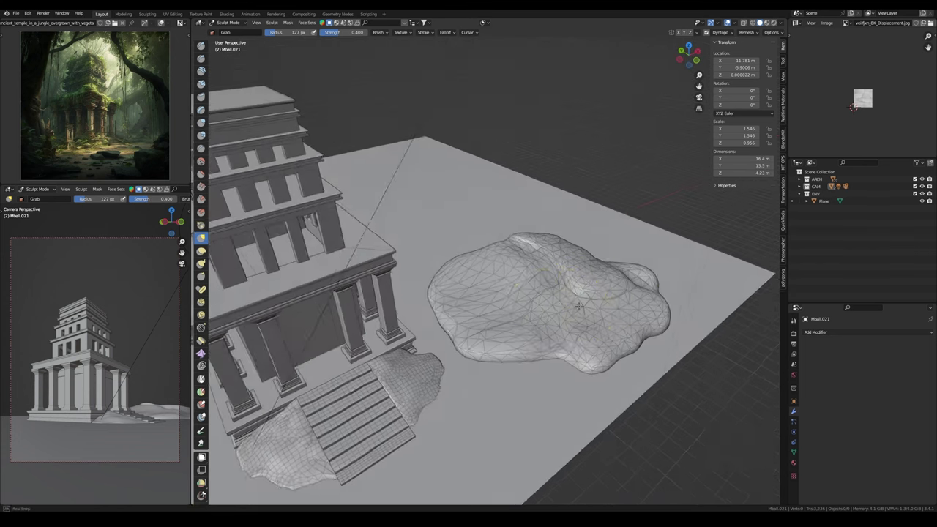
{"action": "key", "text": "c"}
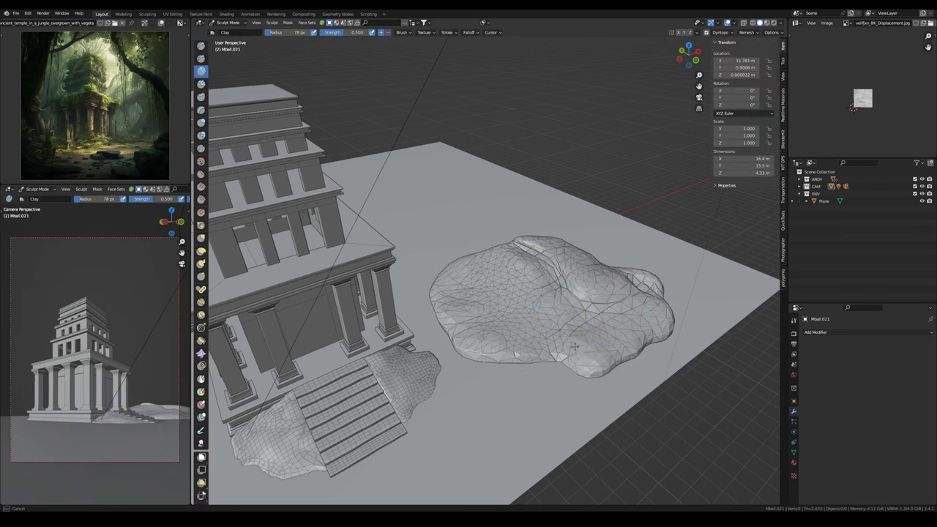
{"action": "left_click_drag", "start_coordinate": [576, 347], "coordinate": [520, 274]}
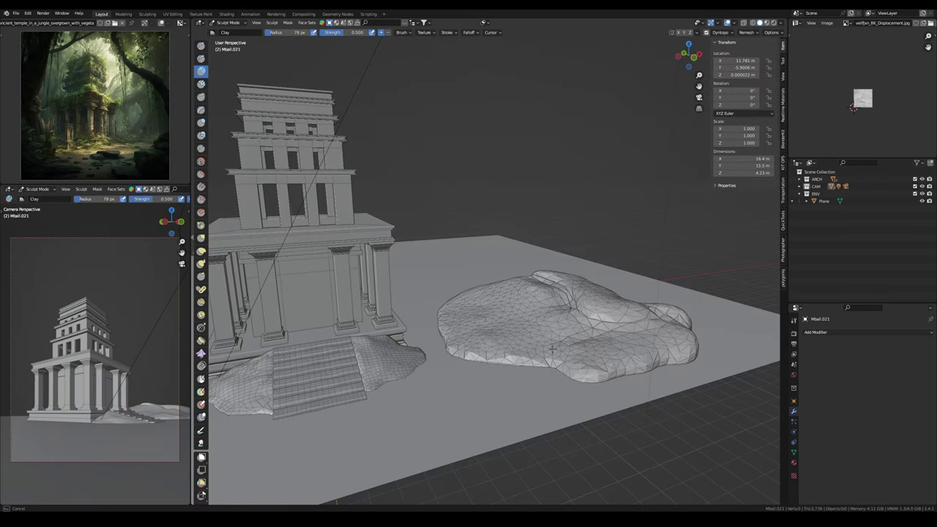
{"action": "key", "text": "c"}
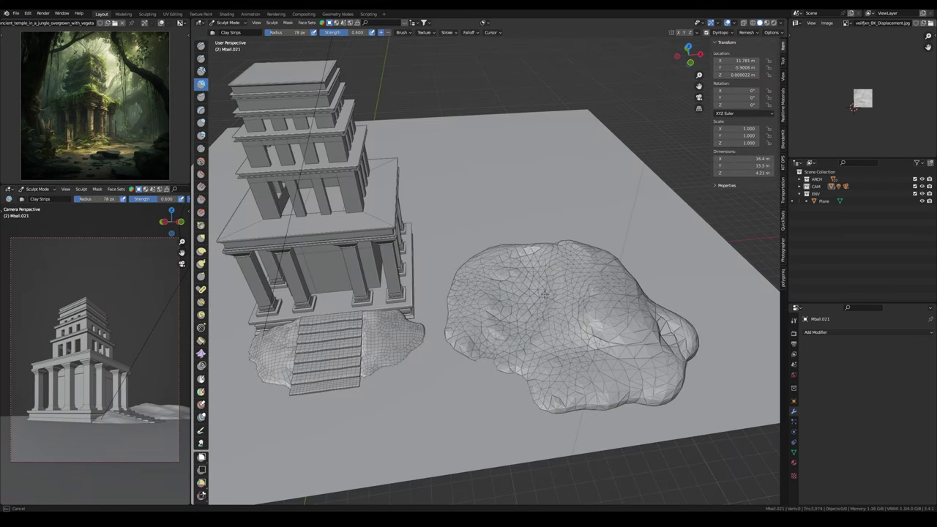
{"action": "mouse_move", "coordinate": [599, 296]}
{"action": "left_mouse_down"}
{"action": "mouse_move", "coordinate": [641, 363]}
{"action": "mouse_move", "coordinate": [645, 293]}
{"action": "mouse_move", "coordinate": [514, 328]}
{"action": "left_mouse_up"}
{"action": "left_click", "coordinate": [513, 354]}
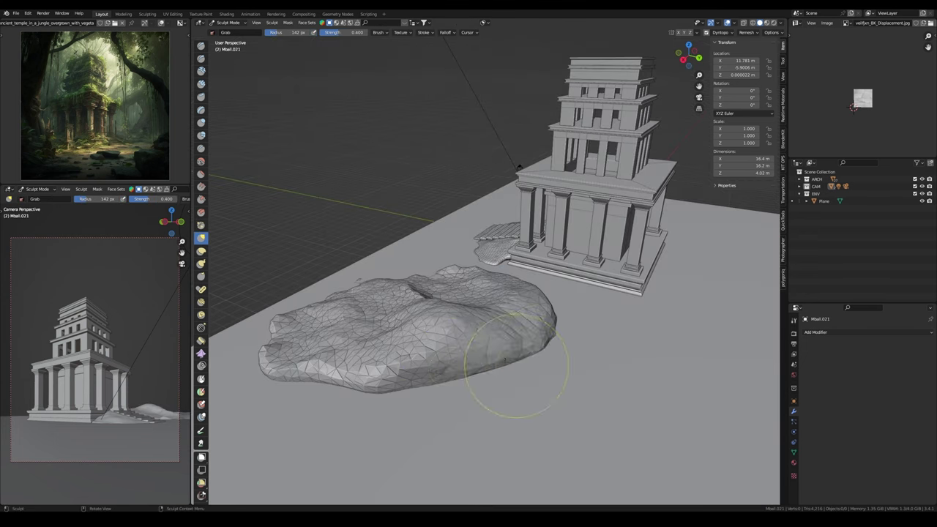
{"action": "key", "text": "KP_Decimal"}
{"action": "left_click_drag", "start_coordinate": [414, 275], "coordinate": [568, 274]}
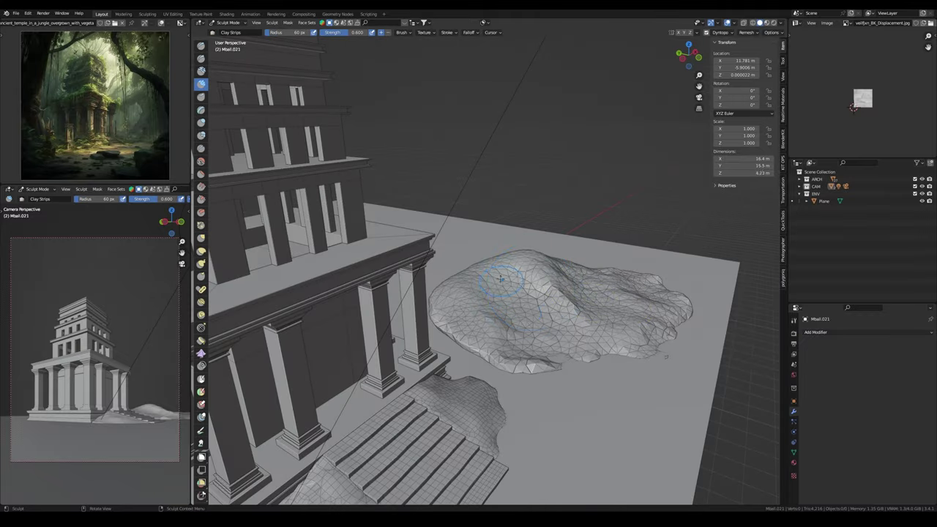
{"action": "left_click_drag", "start_coordinate": [468, 293], "coordinate": [410, 293]}
Step: Duplicate the temple stairs and place a rotated copy on the rock hill
{"action": "key", "text": "ctrl+Tab"}
{"action": "left_click", "coordinate": [362, 444]}
{"action": "key", "text": "shift+d"}
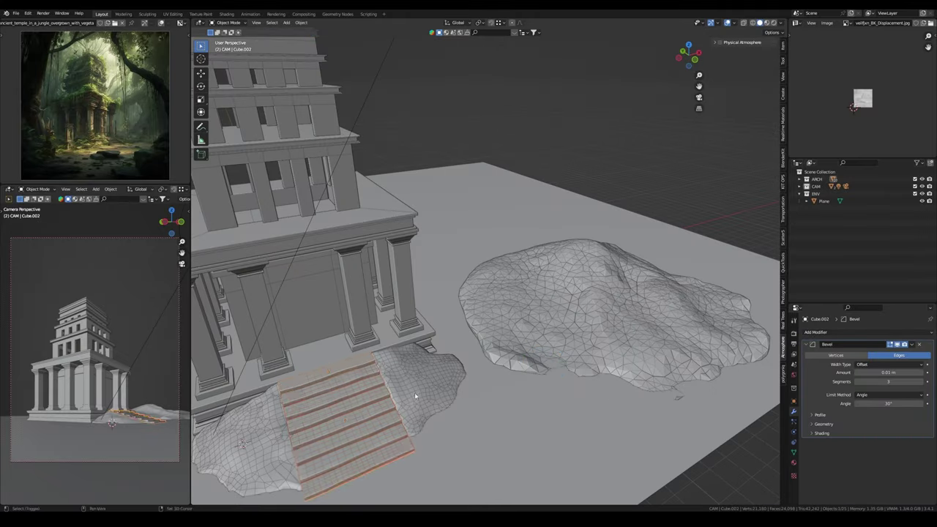
{"action": "key", "text": "KP_7"}
{"action": "left_click", "coordinate": [619, 312]}
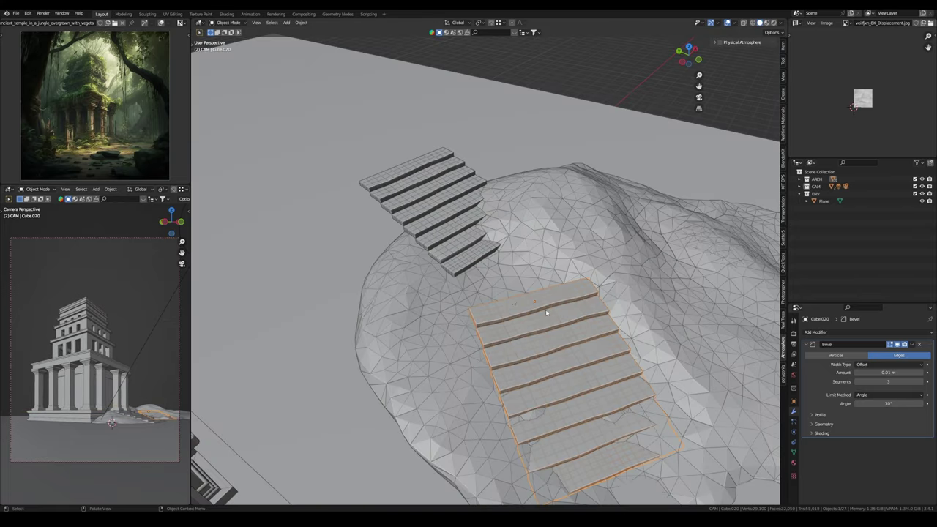
{"action": "key", "text": "KP_7"}
{"action": "key", "text": "r"}
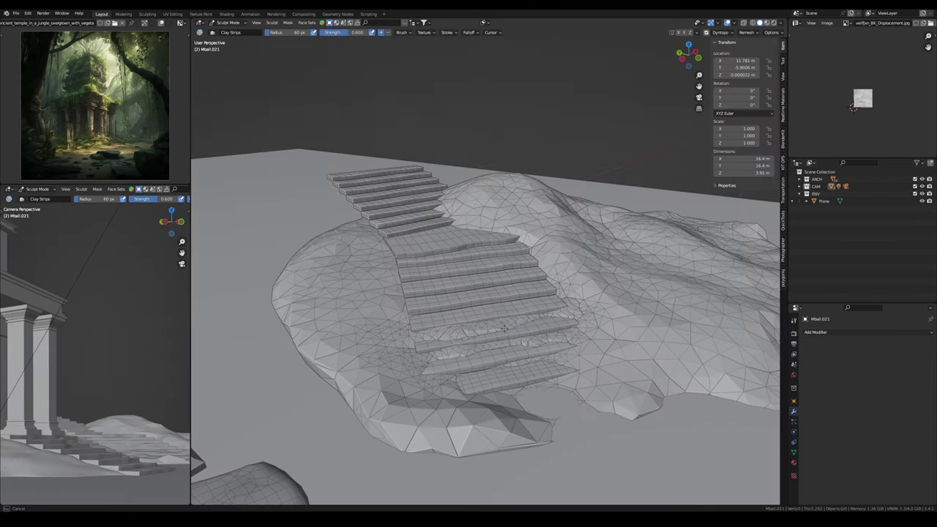
Step: Sculpt up the rock to the left of the new stairs
{"action": "scroll", "coordinate": [445, 320], "scroll_direction": "up", "scroll_amount": 2}
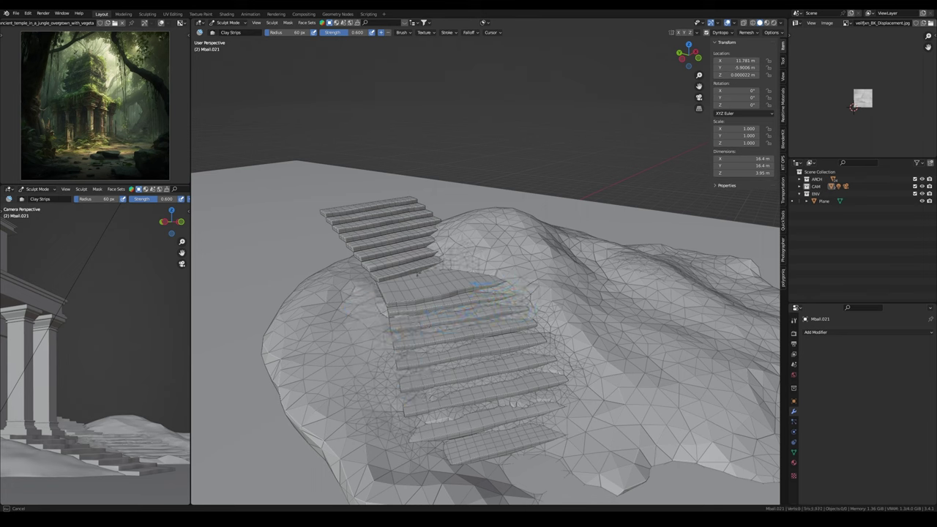
{"action": "left_click_drag", "start_coordinate": [380, 331], "coordinate": [370, 283]}
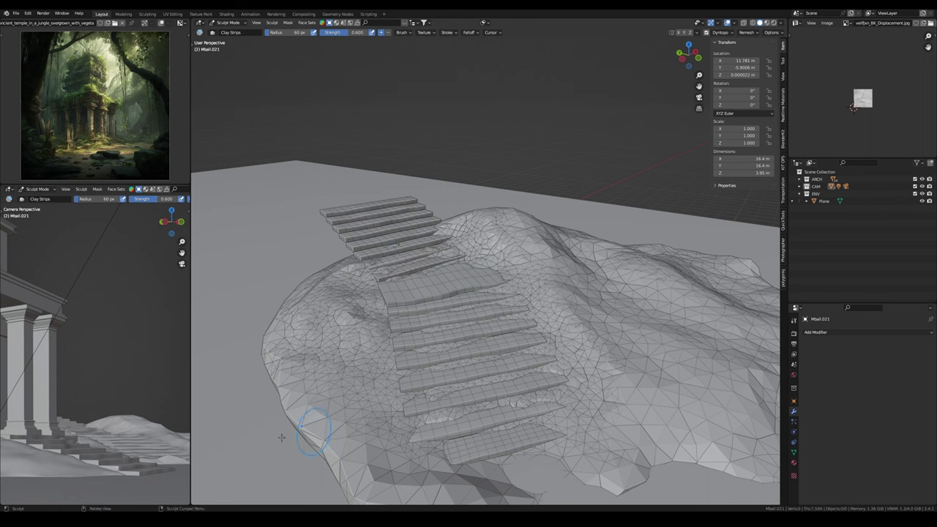
{"action": "left_click_drag", "start_coordinate": [281, 438], "coordinate": [328, 282]}
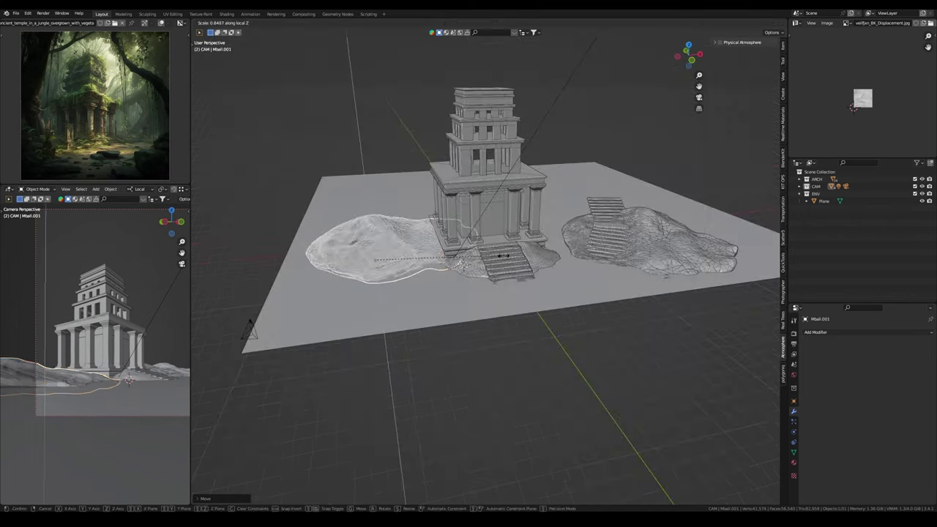
Step: Sculpt up the surface of the left rock mound and set it in place
{"action": "key", "text": "ctrl+Tab"}
{"action": "left_click", "coordinate": [496, 328]}
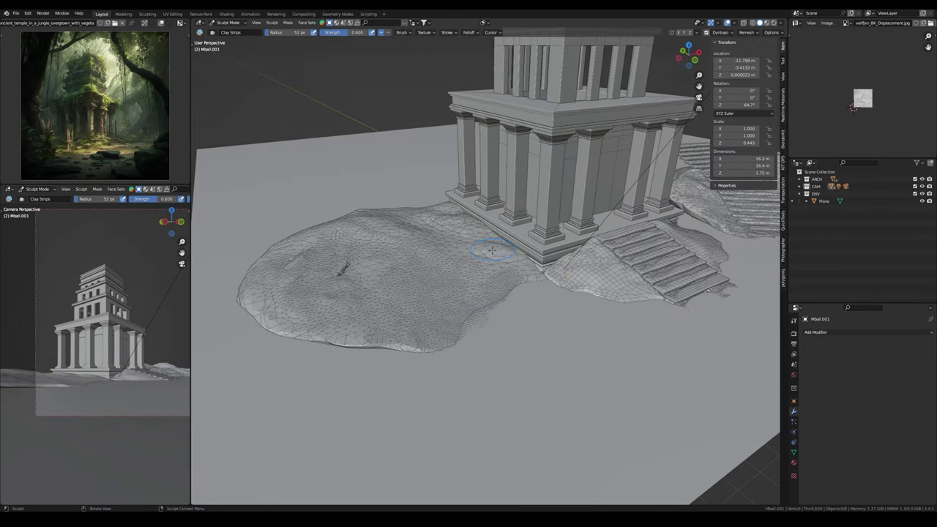
{"action": "mouse_move", "coordinate": [492, 251]}
{"action": "left_mouse_down"}
{"action": "mouse_move", "coordinate": [363, 289]}
{"action": "mouse_move", "coordinate": [394, 356]}
{"action": "left_mouse_up"}
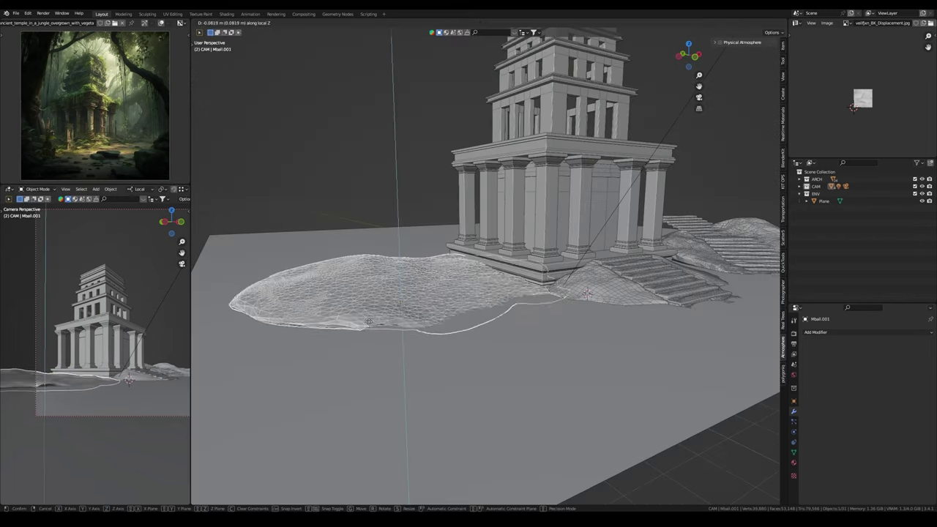
{"action": "left_click", "coordinate": [383, 355]}
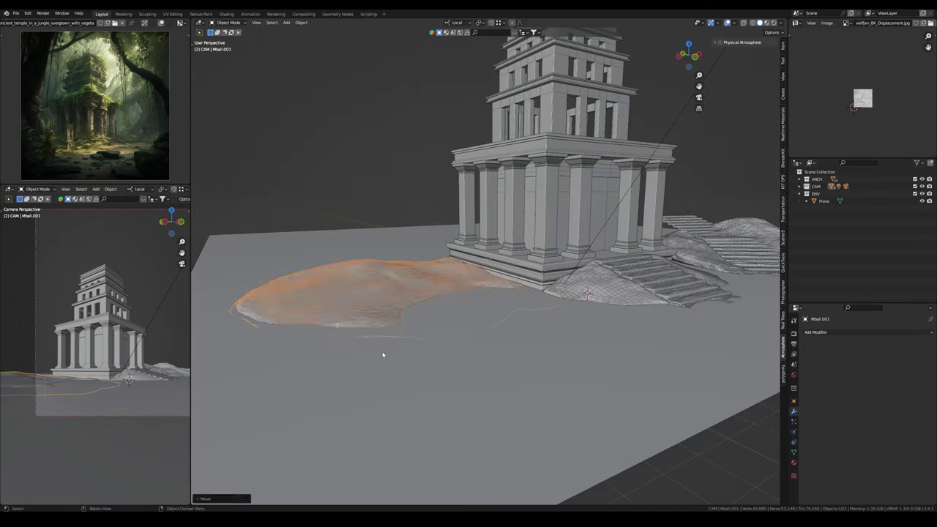
{"action": "key", "text": "ctrl+z"}
Step: From top view, add a metaball ball, duplicate it into a blob, and convert it to mesh
{"action": "key", "text": "grave"}
{"action": "left_click", "coordinate": [480, 261]}
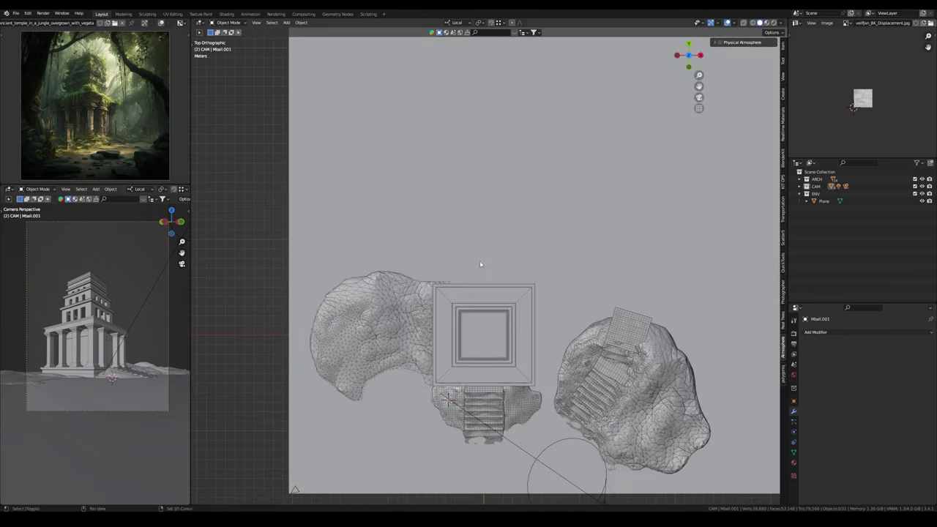
{"action": "key", "text": "shift+a"}
{"action": "left_click", "coordinate": [520, 270]}
{"action": "key", "text": "shift+d"}
{"action": "key", "text": "shift+d"}
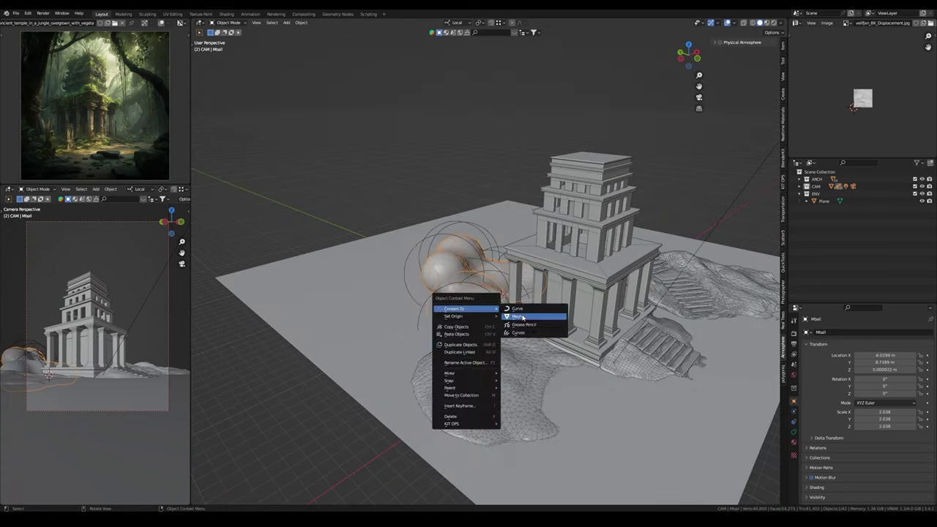
{"action": "left_click", "coordinate": [505, 315]}
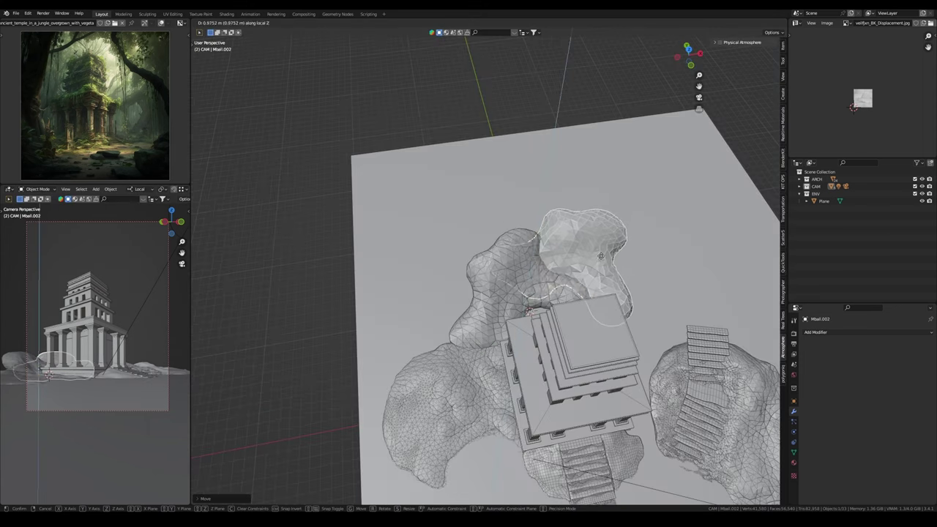
{"action": "left_click", "coordinate": [542, 280]}
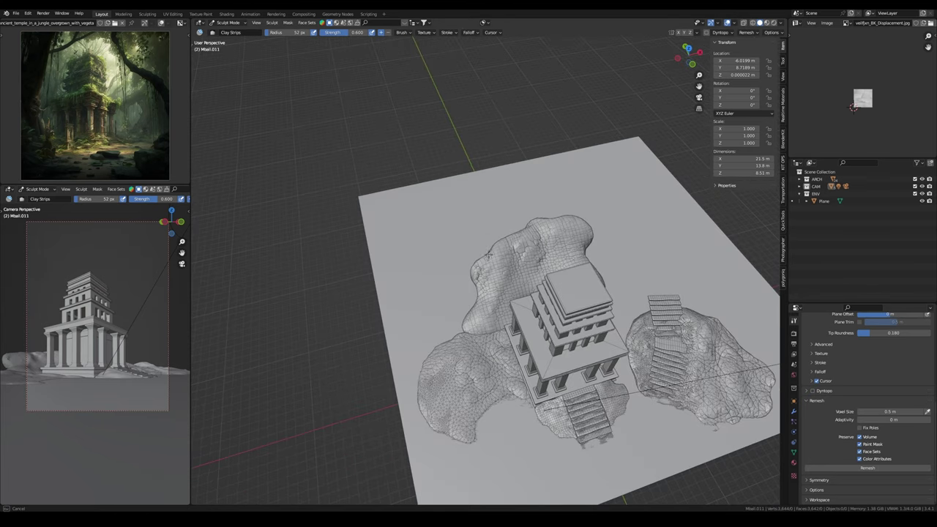
{"action": "key", "text": "t"}
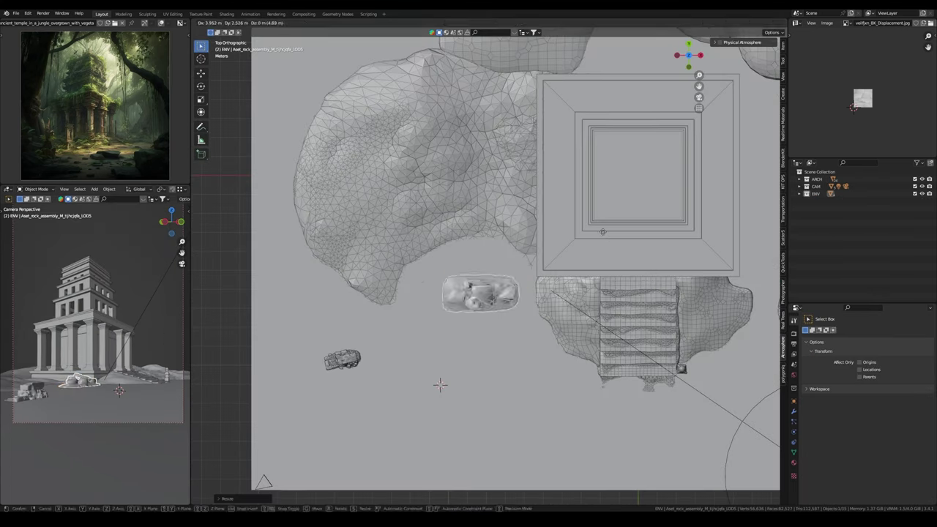
Step: Place the rock cluster against the mound's edge and add a rotated copy to its left
{"action": "key", "text": "g"}
{"action": "left_click", "coordinate": [560, 313]}
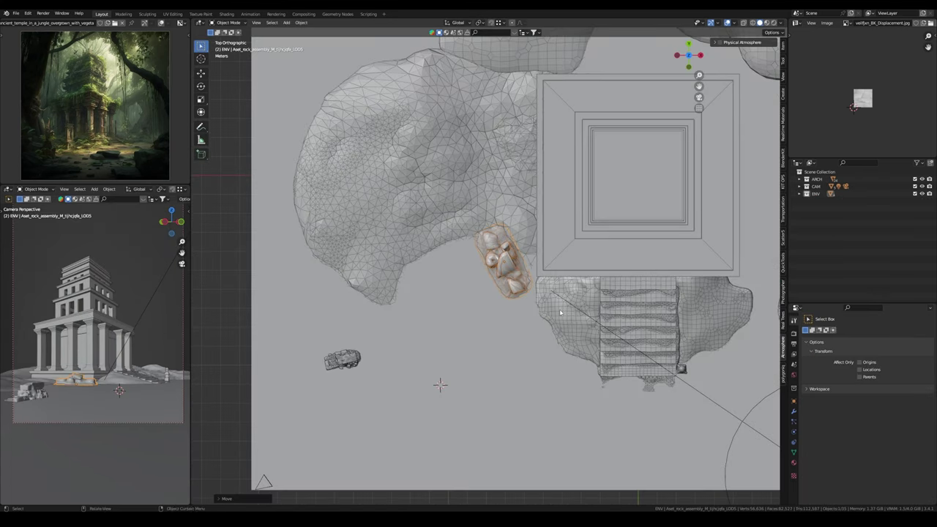
{"action": "key", "text": "shift+d"}
{"action": "left_click", "coordinate": [489, 313]}
{"action": "key", "text": "r"}
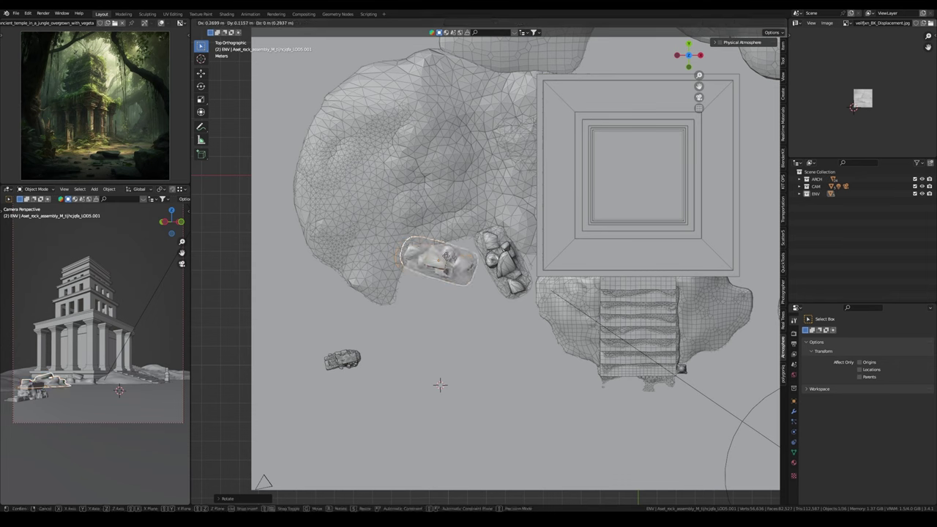
{"action": "scroll", "coordinate": [439, 384], "scroll_direction": "down", "scroll_amount": 1}
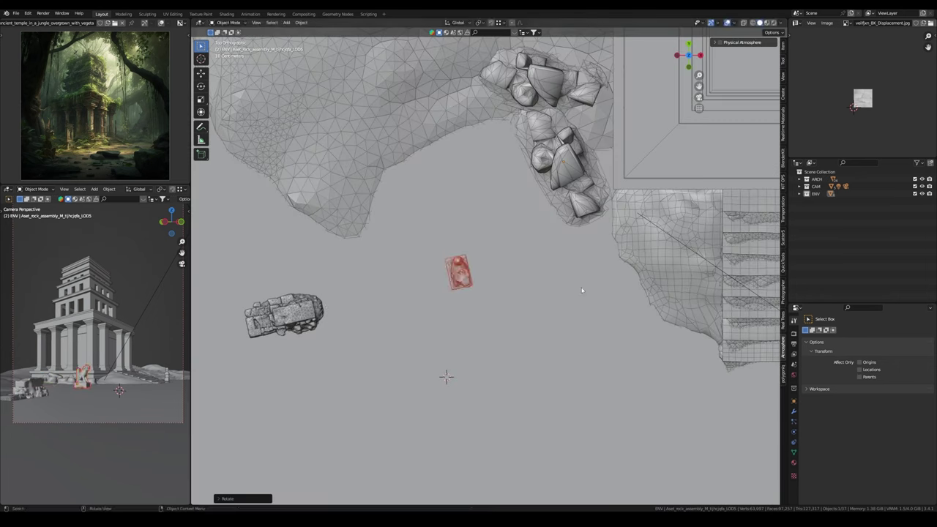
Step: Move, scale and rotate a castle rock, then place two more copies around it
{"action": "key", "text": "g"}
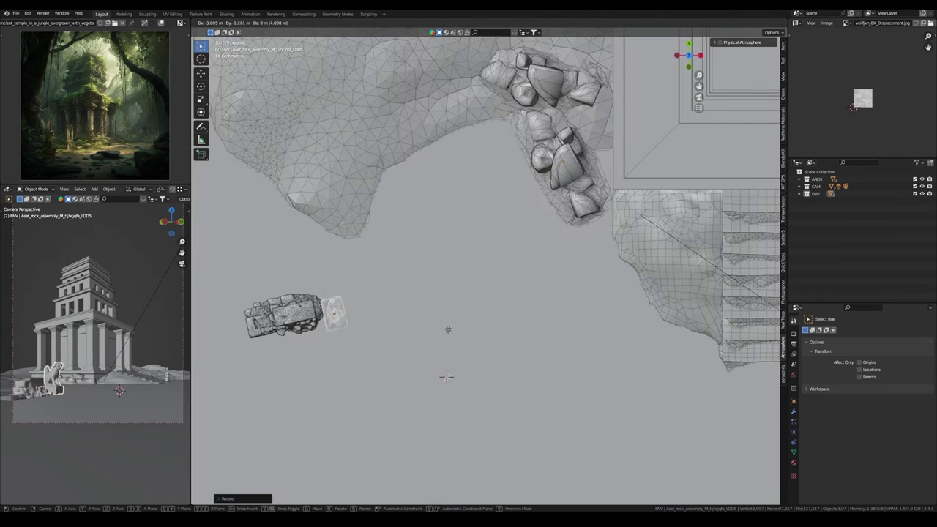
{"action": "key", "text": "s"}
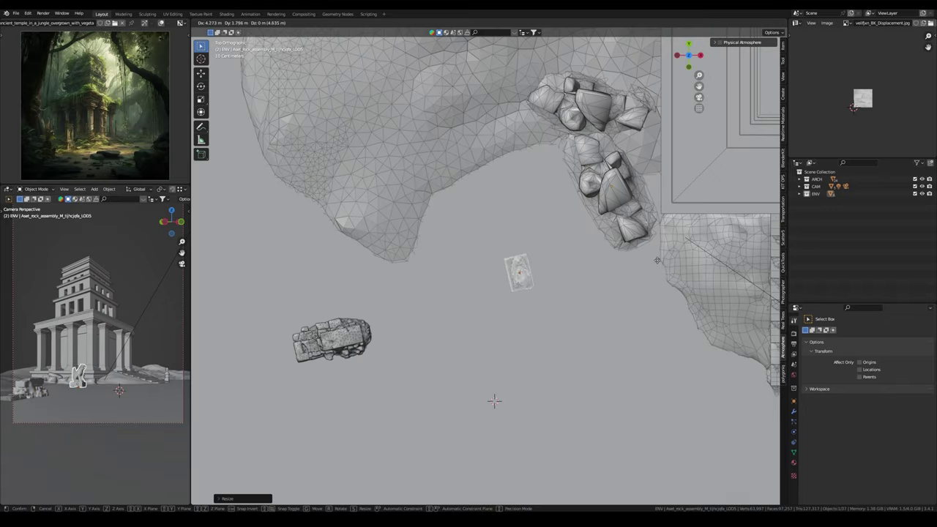
{"action": "key", "text": "r"}
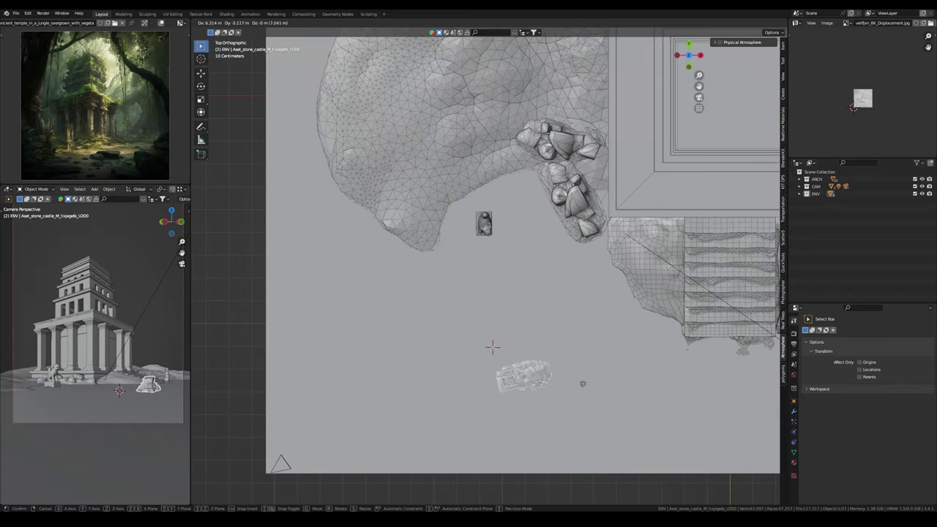
{"action": "left_click", "coordinate": [469, 414]}
{"action": "key", "text": "shift+d"}
{"action": "left_click", "coordinate": [513, 429]}
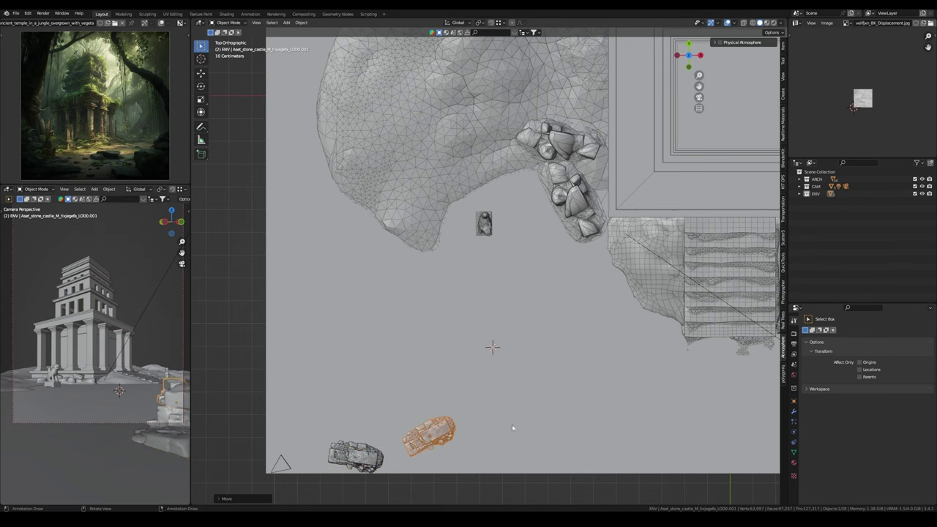
{"action": "key", "text": "shift+d"}
{"action": "left_click", "coordinate": [367, 327]}
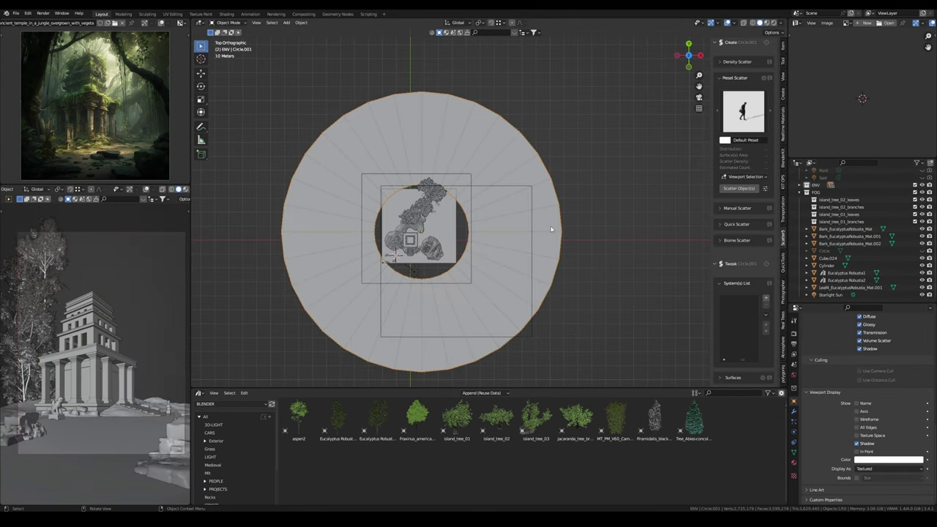
Step: Scatter a Forest biome over the ring ground and set the trees' random scale to 3
{"action": "left_click", "coordinate": [721, 241]}
{"action": "left_click", "coordinate": [765, 255]}
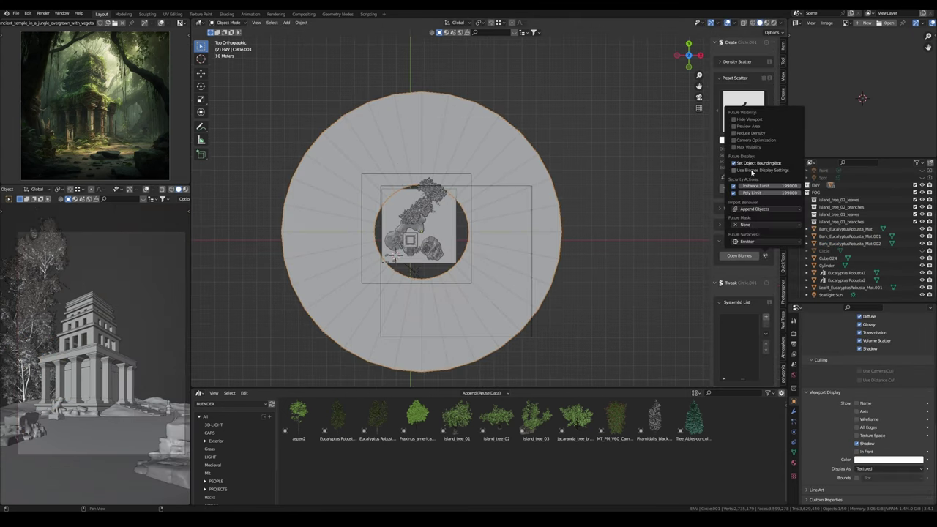
{"action": "left_click", "coordinate": [740, 255]}
{"action": "left_click", "coordinate": [24, 140]}
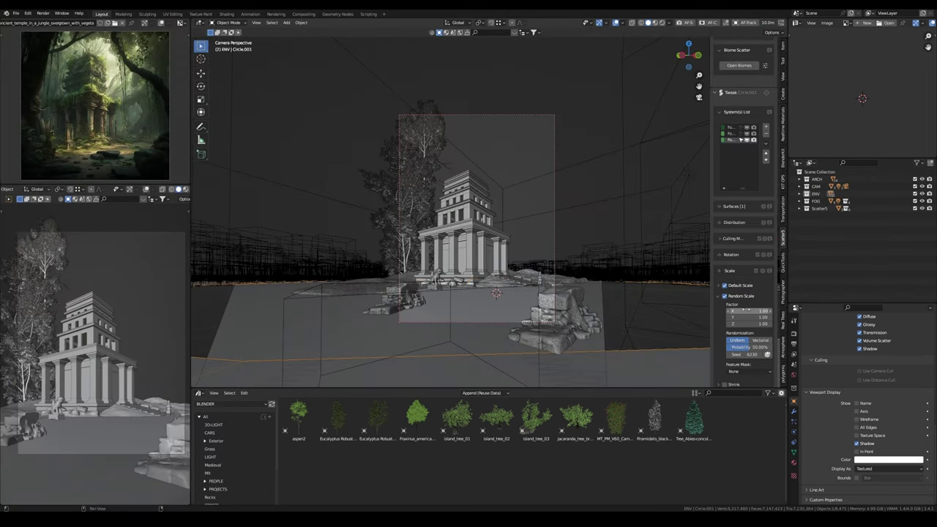
{"action": "left_click_drag", "start_coordinate": [743, 311], "coordinate": [754, 311]}
{"action": "key", "text": "Escape"}
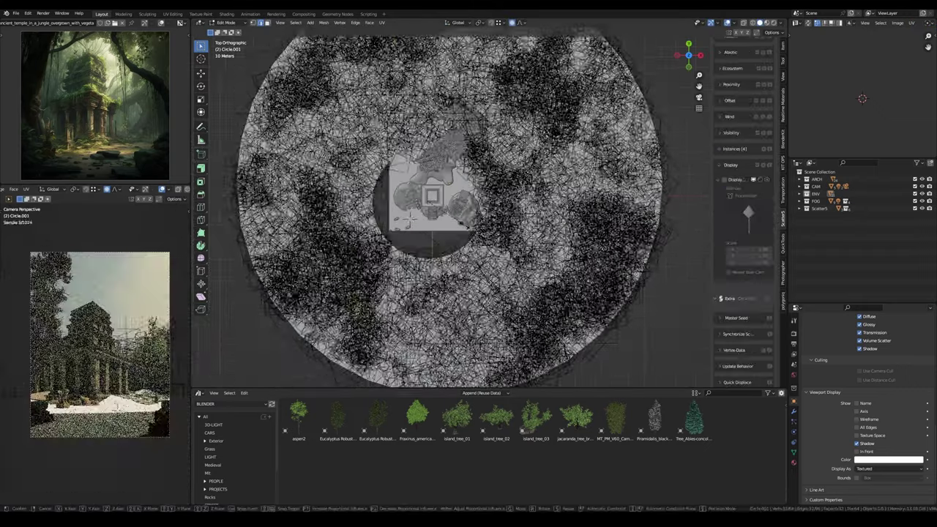
Step: Fine-tune the ring's inner hole size and confirm the tree's enlarged size
{"action": "left_click", "coordinate": [526, 233]}
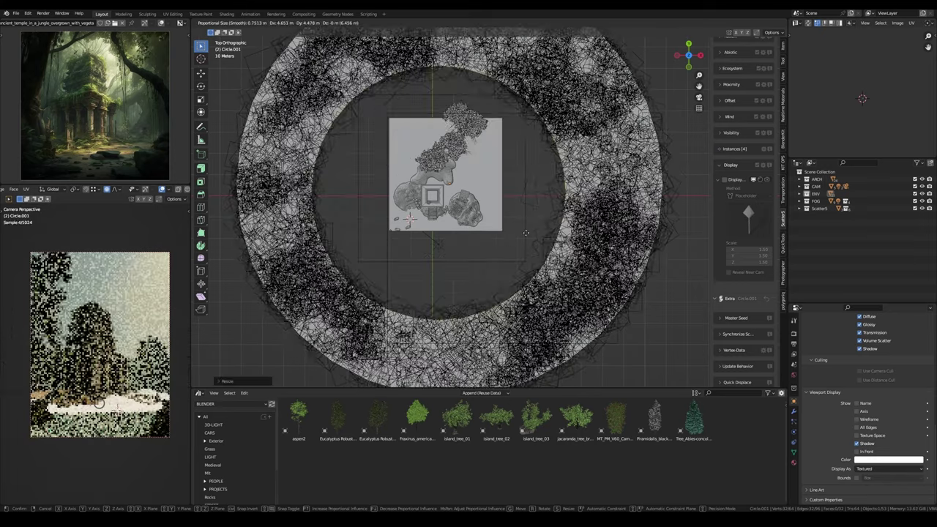
{"action": "key", "text": "s"}
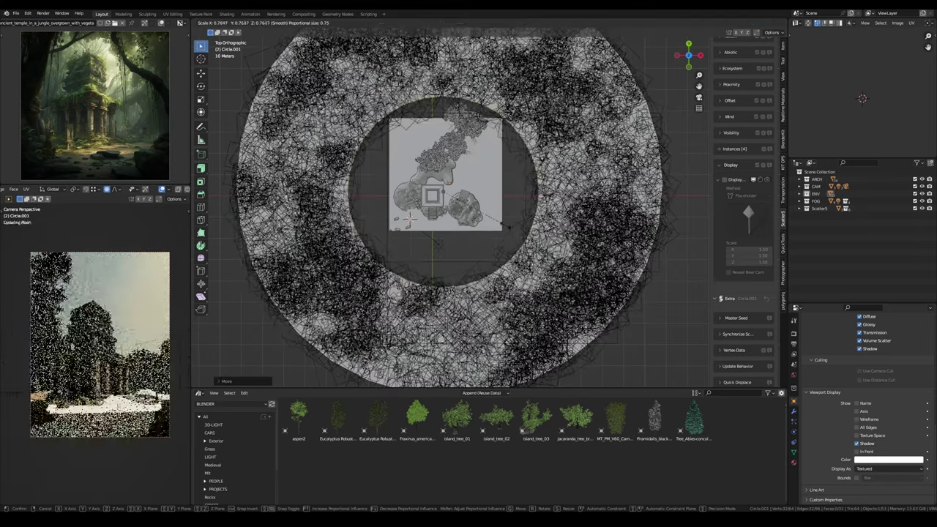
{"action": "left_click", "coordinate": [500, 232]}
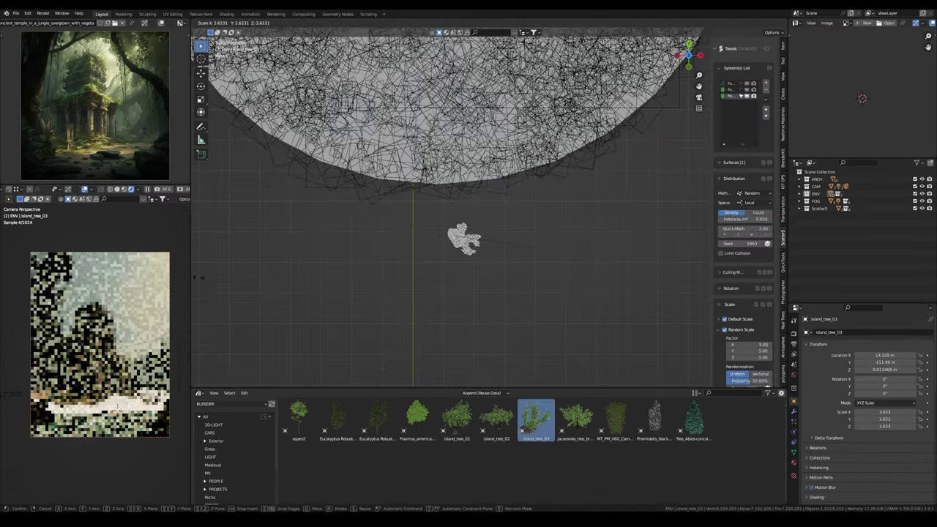
{"action": "key", "text": "KP_7"}
{"action": "left_click", "coordinate": [472, 279]}
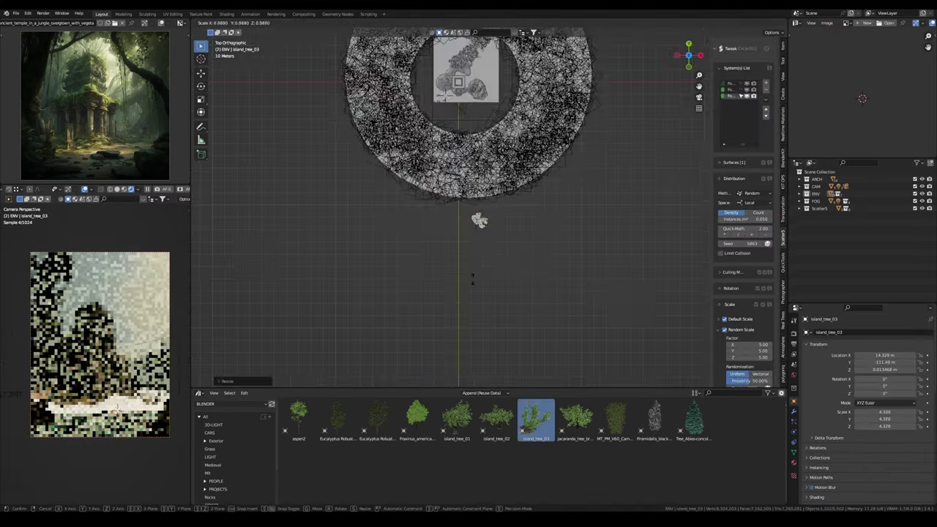
Step: Place the tree inside the ring's hole, rotate it, and raise it vertically
{"action": "key", "text": "g"}
{"action": "left_click", "coordinate": [577, 135]}
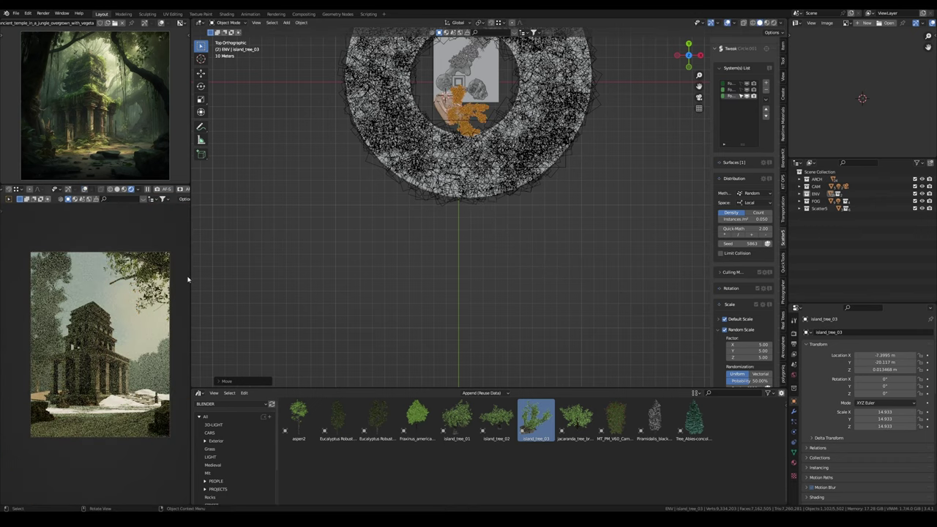
{"action": "left_click", "coordinate": [503, 123]}
{"action": "scroll", "coordinate": [503, 123], "scroll_direction": "up", "scroll_amount": 2}
{"action": "key", "text": "r"}
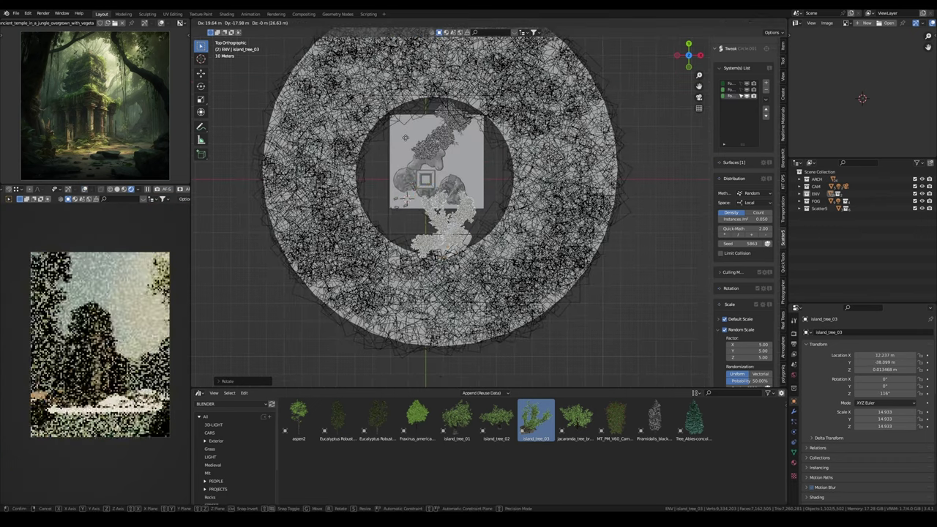
{"action": "scroll", "coordinate": [578, 201], "scroll_direction": "down", "scroll_amount": 3}
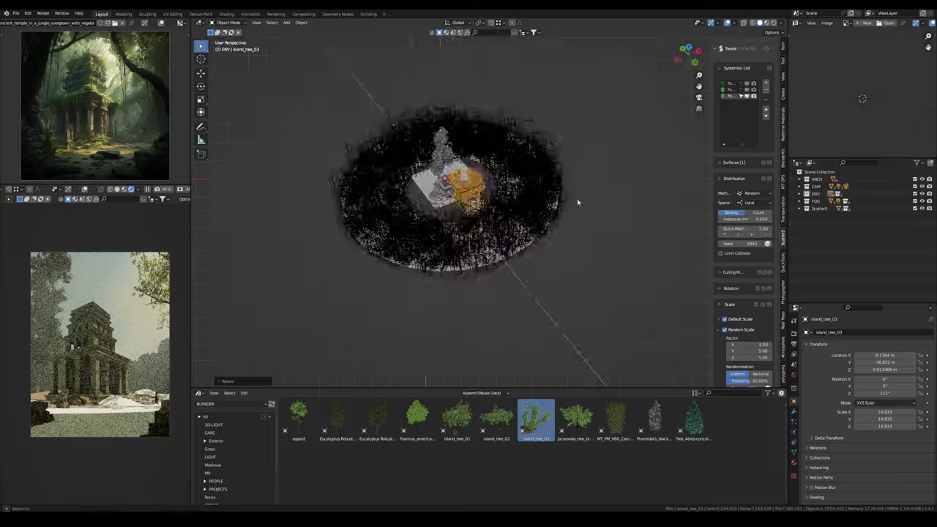
{"action": "left_click_drag", "start_coordinate": [578, 201], "coordinate": [536, 175]}
{"action": "key", "text": "g"}
{"action": "key", "text": "z"}
{"action": "key", "text": "KP_7"}
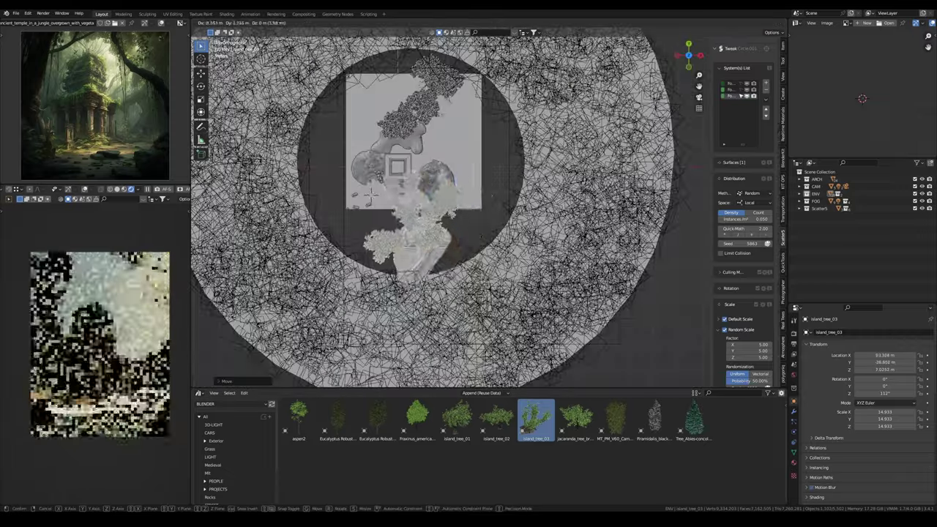
{"action": "key", "text": "z"}
{"action": "left_click", "coordinate": [498, 212]}
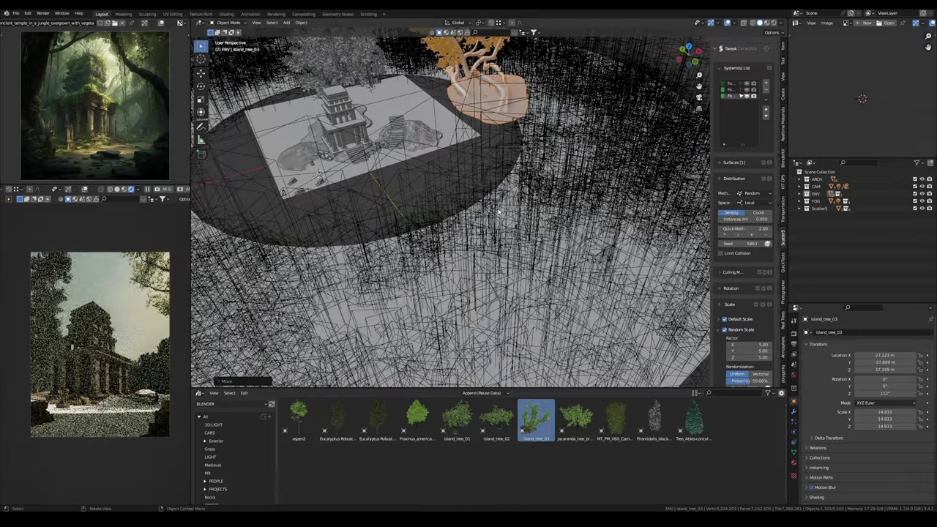
Step: Duplicate the tree and try new positions and angles for the copies, then undo the last move
{"action": "key", "text": "shift+d"}
{"action": "key", "text": "KP_7"}
{"action": "key", "text": "g"}
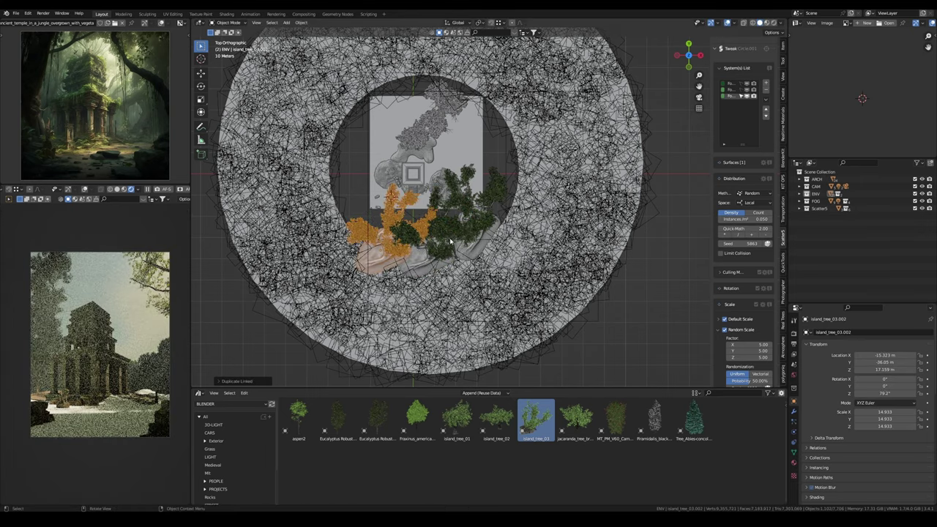
{"action": "key", "text": "g"}
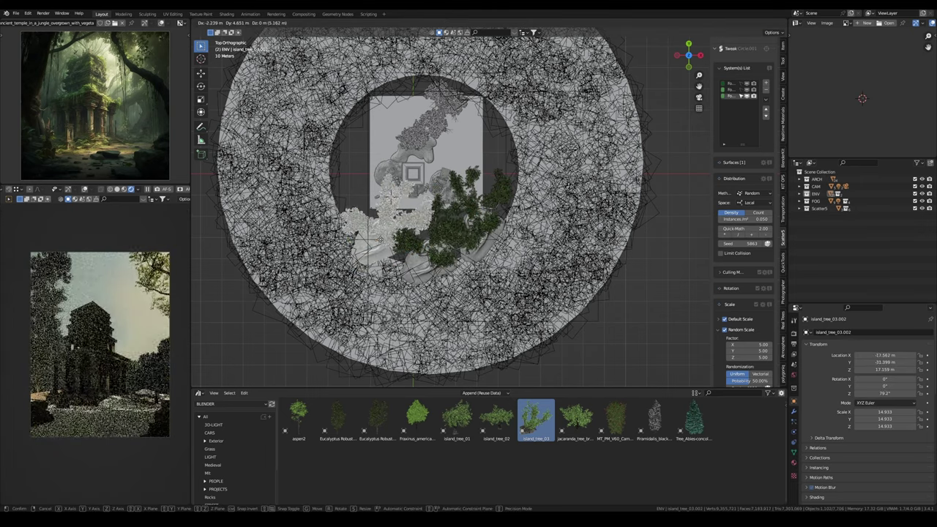
{"action": "left_click", "coordinate": [381, 240]}
{"action": "key", "text": "r"}
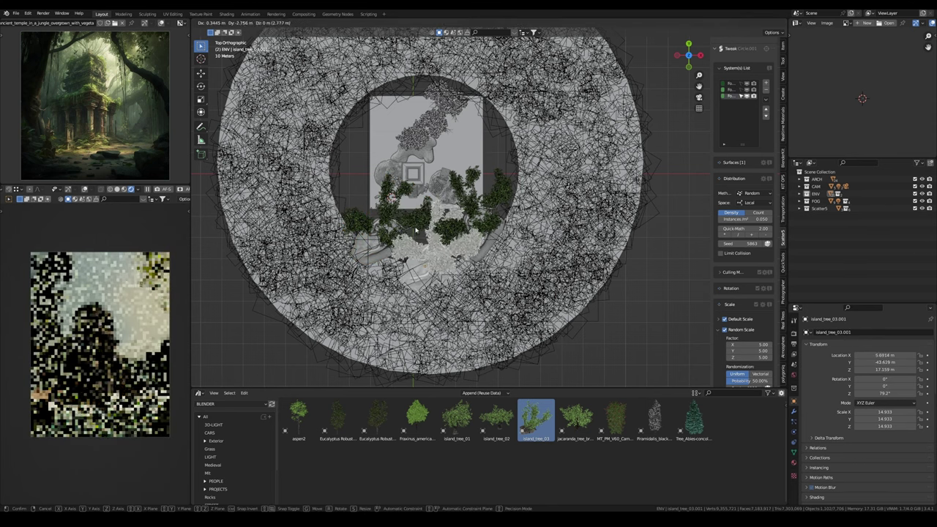
{"action": "left_click", "coordinate": [388, 196]}
{"action": "key", "text": "g"}
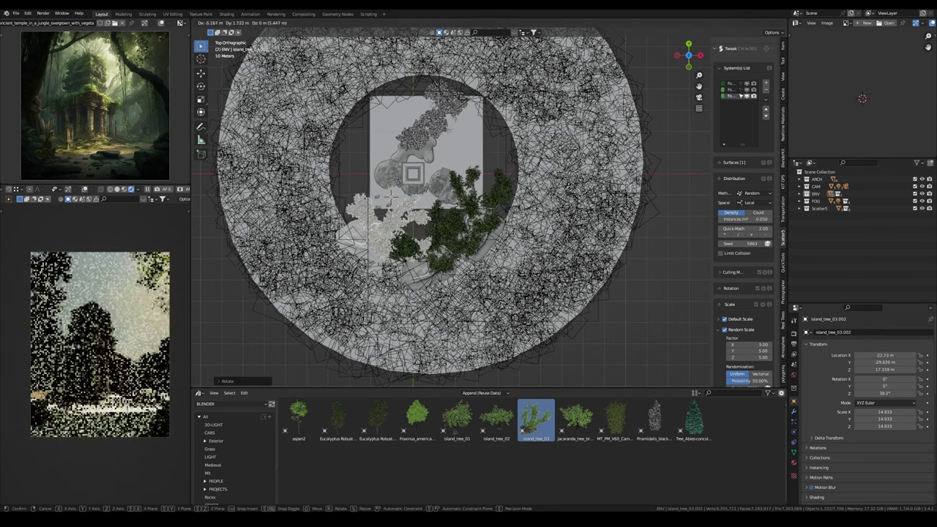
{"action": "left_click", "coordinate": [394, 268]}
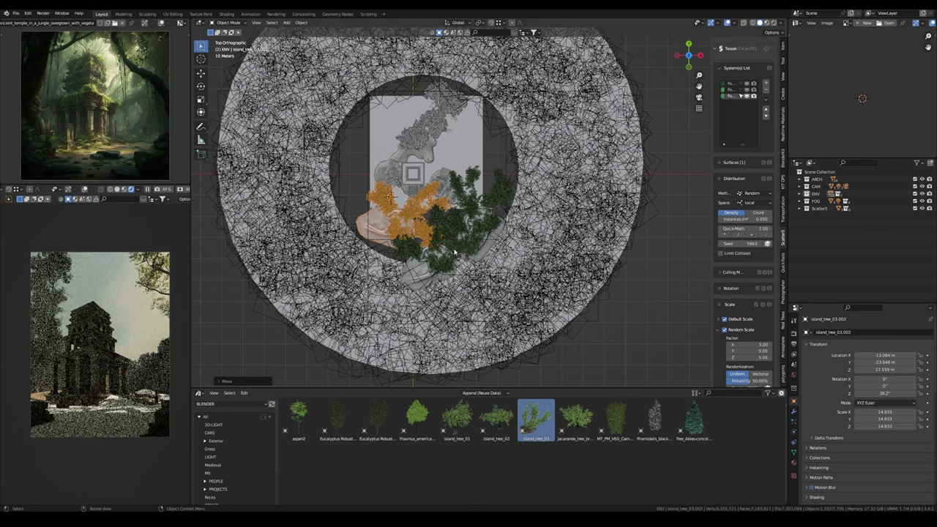
{"action": "key", "text": "ctrl+z"}
{"action": "key", "text": "ctrl+z"}
{"action": "key", "text": "ctrl+z"}
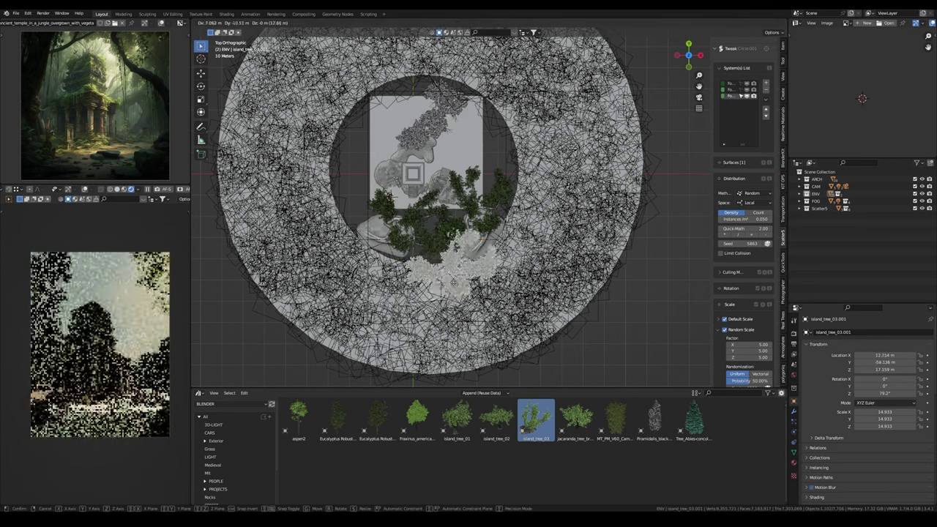
{"action": "key", "text": "g"}
{"action": "key", "text": "Escape"}
Step: Reposition the island_tree_03 copy, turn island_tree_03.003, and place a linked duplicate
{"action": "key", "text": "ctrl+z"}
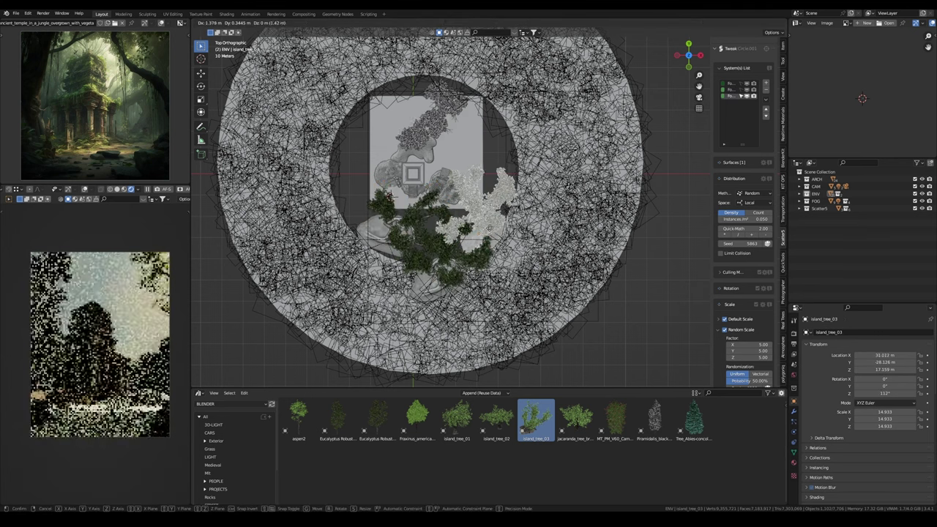
{"action": "key", "text": "g"}
{"action": "key", "text": "Return"}
{"action": "key", "text": "shift+d"}
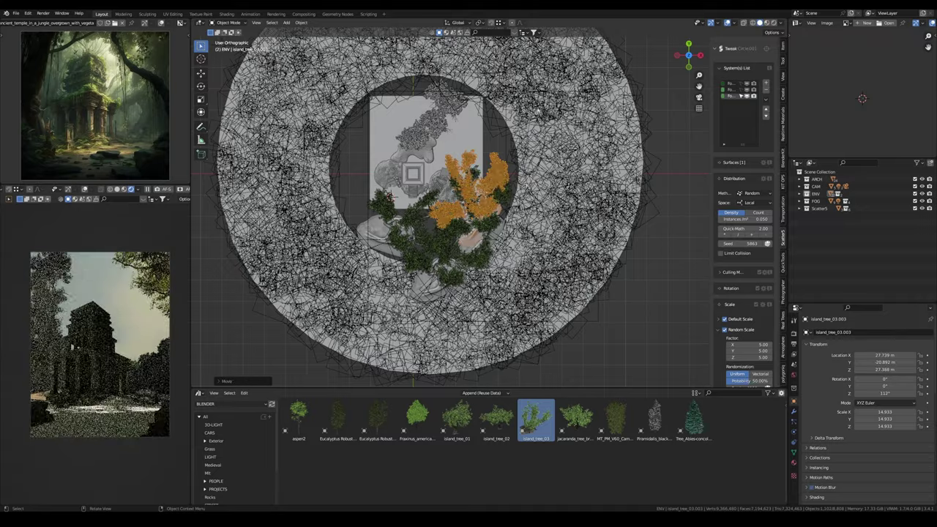
{"action": "key", "text": "r"}
{"action": "key", "text": "Return"}
{"action": "key", "text": "alt+d"}
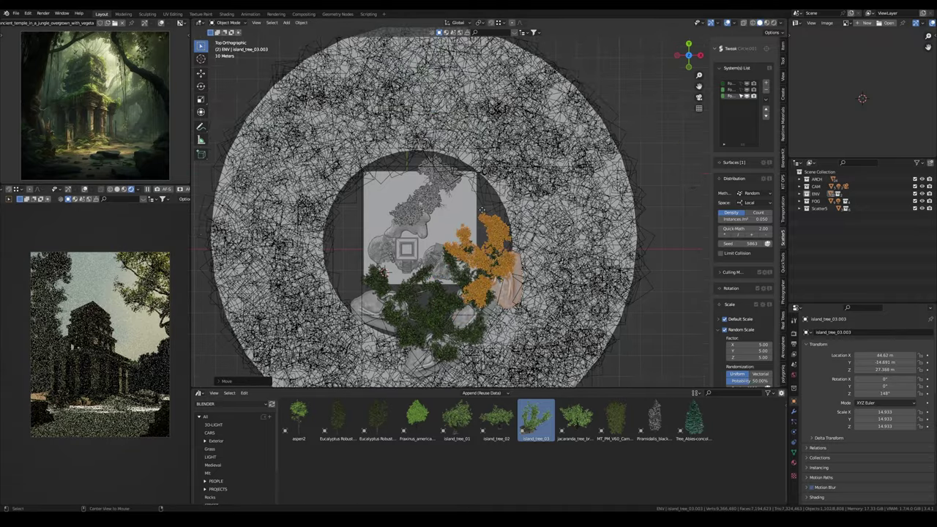
{"action": "key", "text": "r"}
{"action": "key", "text": "g"}
{"action": "left_click", "coordinate": [357, 281]}
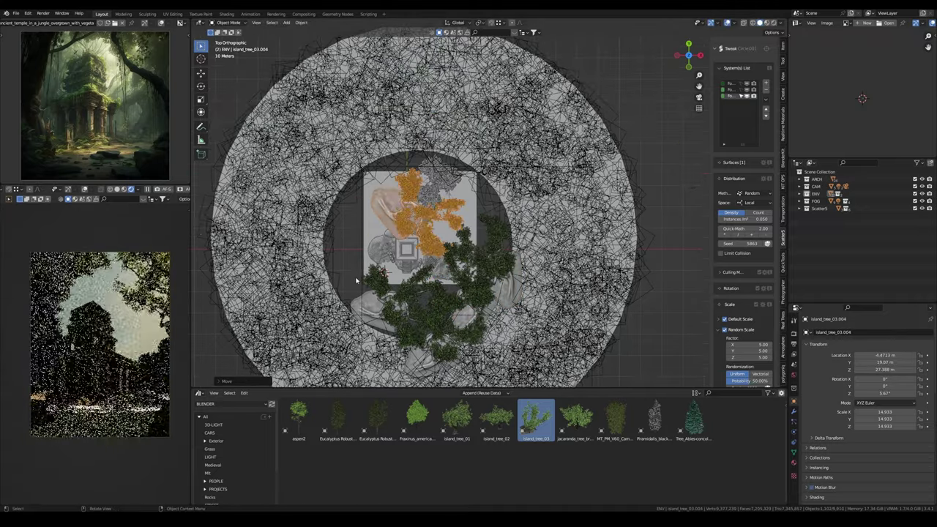
Step: Lower the linked duplicate tree and turn the right-hand island tree about its vertical axis
{"action": "key", "text": "ctrl+z"}
{"action": "key", "text": "KP_0"}
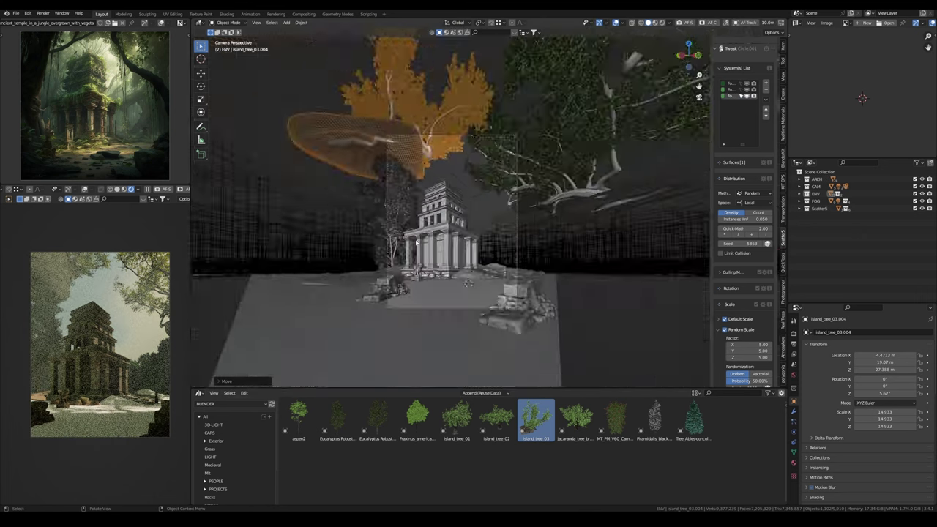
{"action": "key", "text": "ctrl+shift+z"}
{"action": "key", "text": "g"}
{"action": "key", "text": "z"}
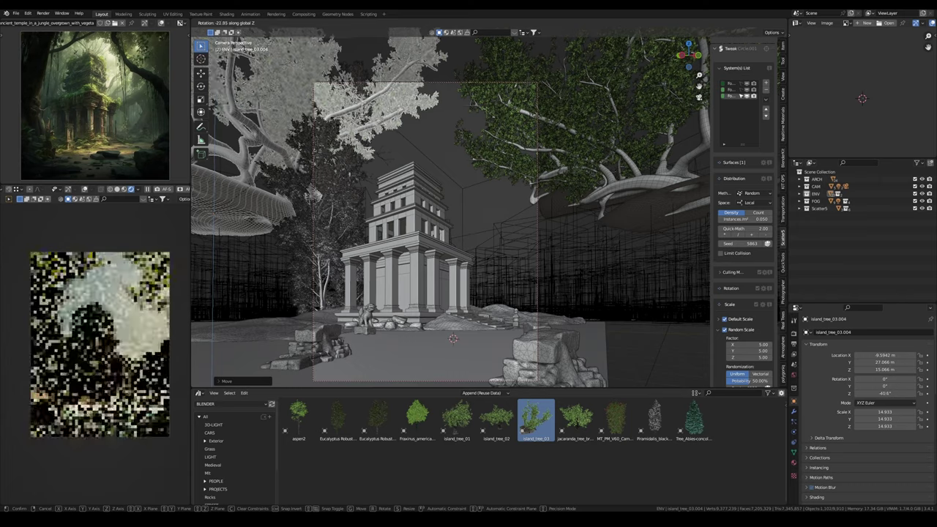
{"action": "left_click", "coordinate": [377, 170]}
{"action": "left_click", "coordinate": [586, 234]}
{"action": "key", "text": "r"}
{"action": "key", "text": "z"}
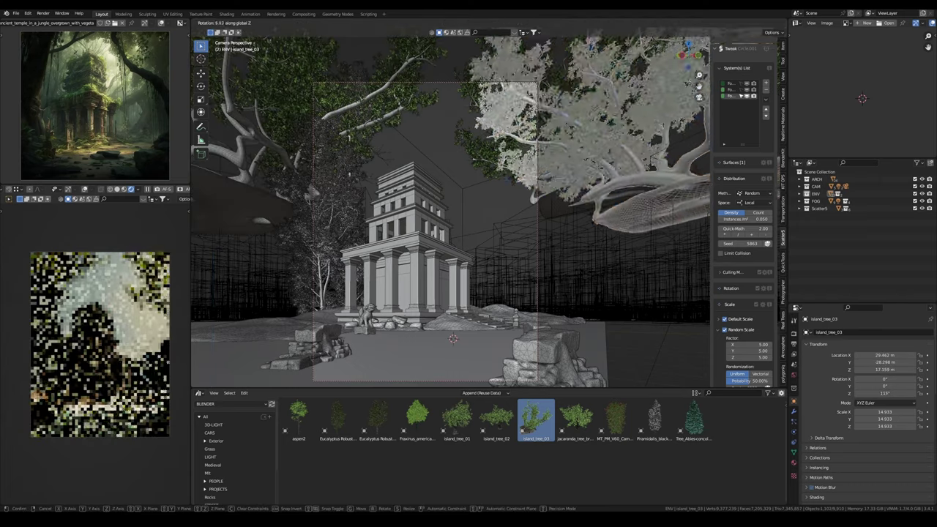
{"action": "left_click", "coordinate": [552, 205]}
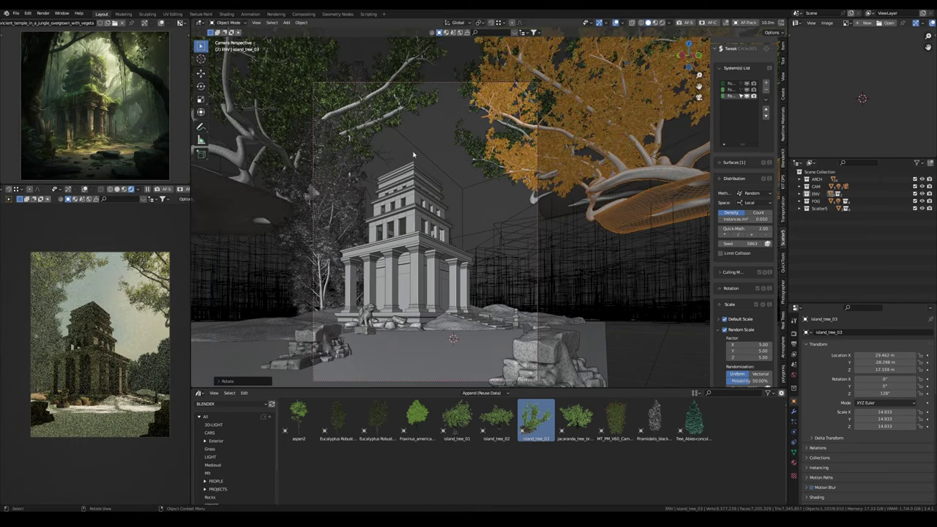
Step: Drag in the jacaranda tree asset, position it from top view, and check the camera view
{"action": "left_click_drag", "start_coordinate": [576, 418], "coordinate": [446, 103]}
{"action": "key", "text": "KP_7"}
{"action": "key", "text": "g"}
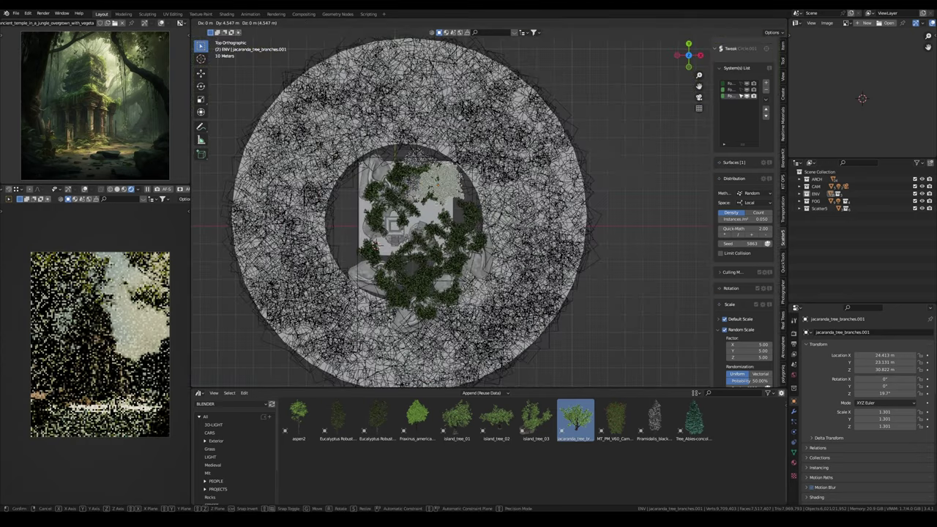
{"action": "left_click", "coordinate": [477, 207]}
{"action": "key", "text": "KP_0"}
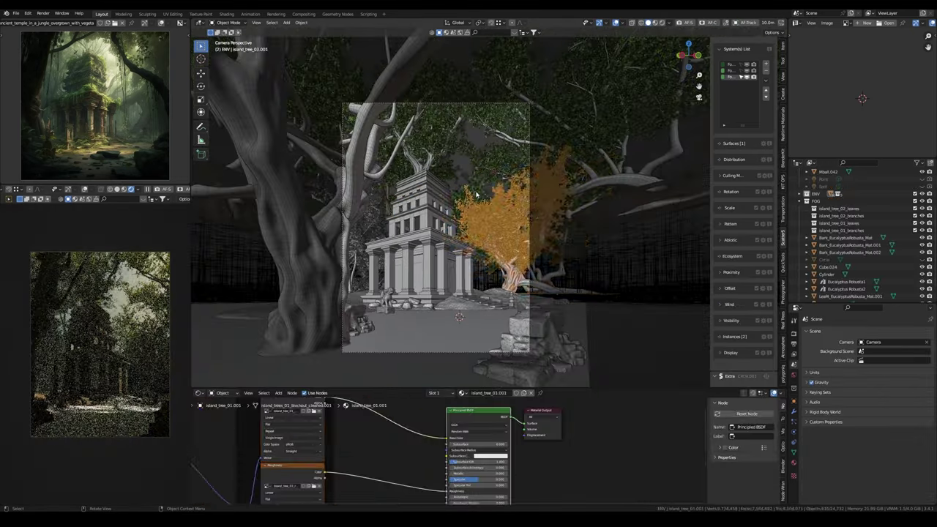
Step: Check the tree from above, abandon a resize, and return to the camera view
{"action": "key", "text": "KP_7"}
{"action": "key", "text": "s"}
{"action": "key", "text": "Escape"}
{"action": "key", "text": "KP_0"}
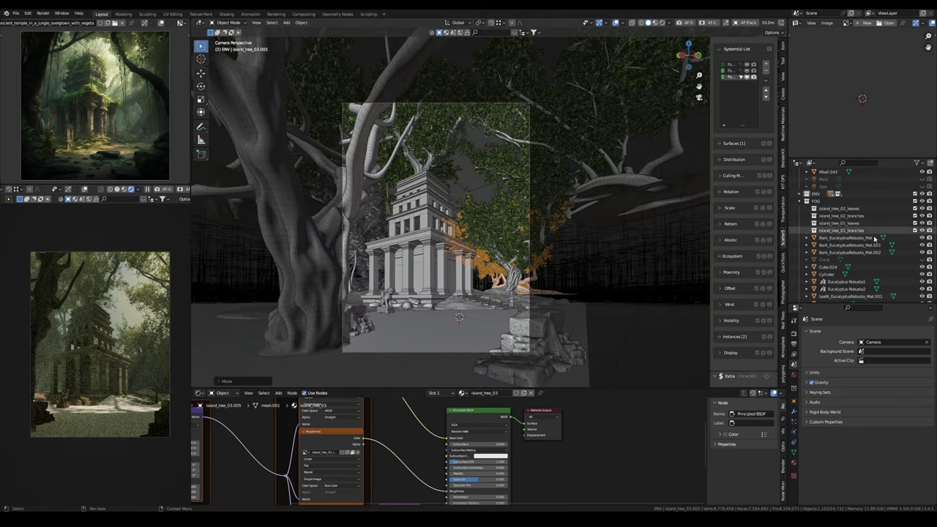
Step: Set the Cube.024 volume colour to a near-white pale blue
{"action": "left_click", "coordinate": [484, 344]}
{"action": "left_click", "coordinate": [458, 432]}
{"action": "left_click", "coordinate": [474, 370]}
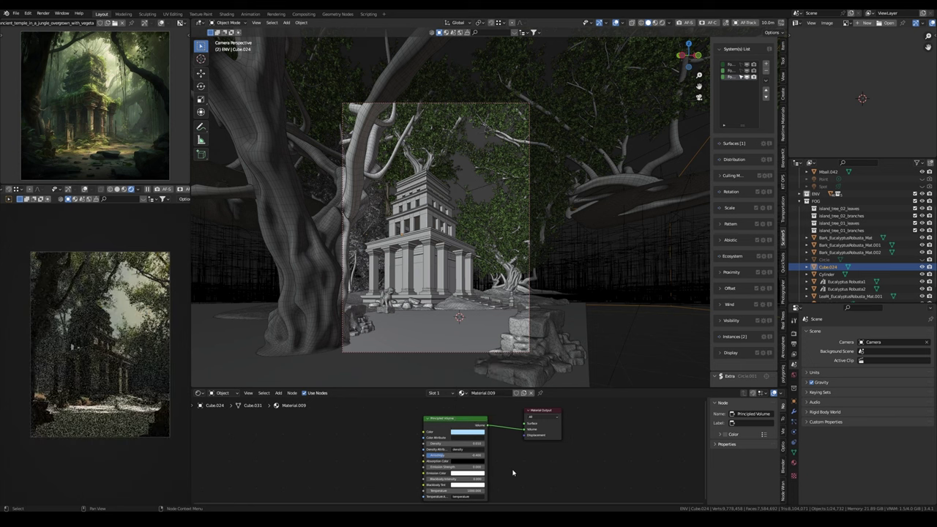
{"action": "left_click", "coordinate": [467, 431]}
{"action": "left_click", "coordinate": [470, 372]}
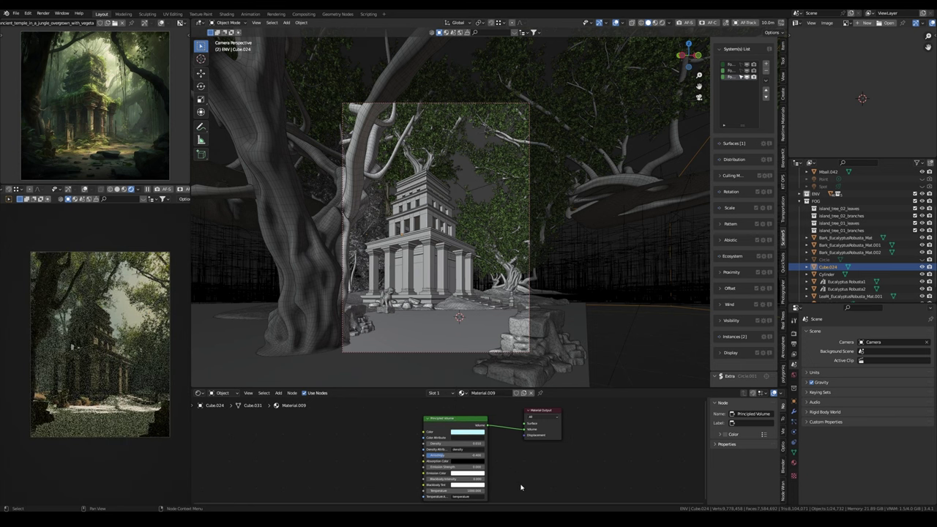
Step: Lower the jacaranda branches over the temple and select the left and right ground blobs
{"action": "left_click", "coordinate": [388, 192]}
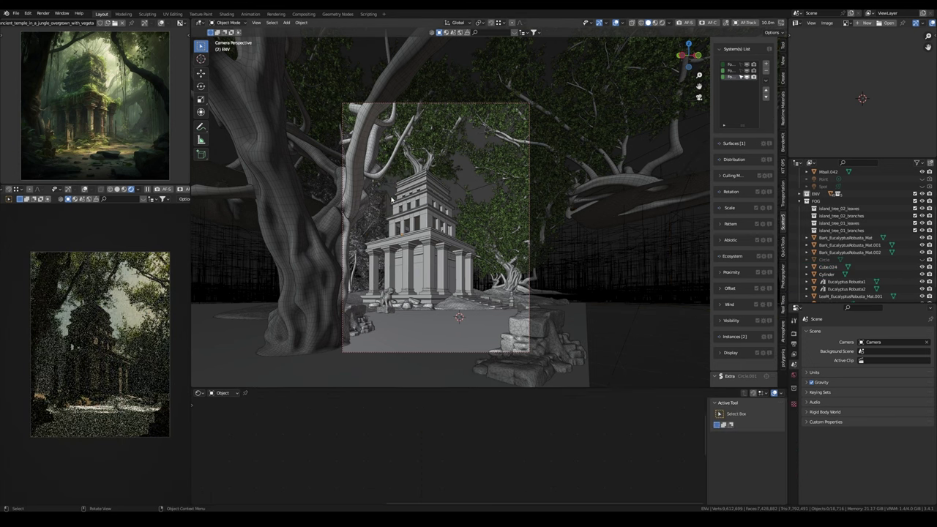
{"action": "key", "text": "g"}
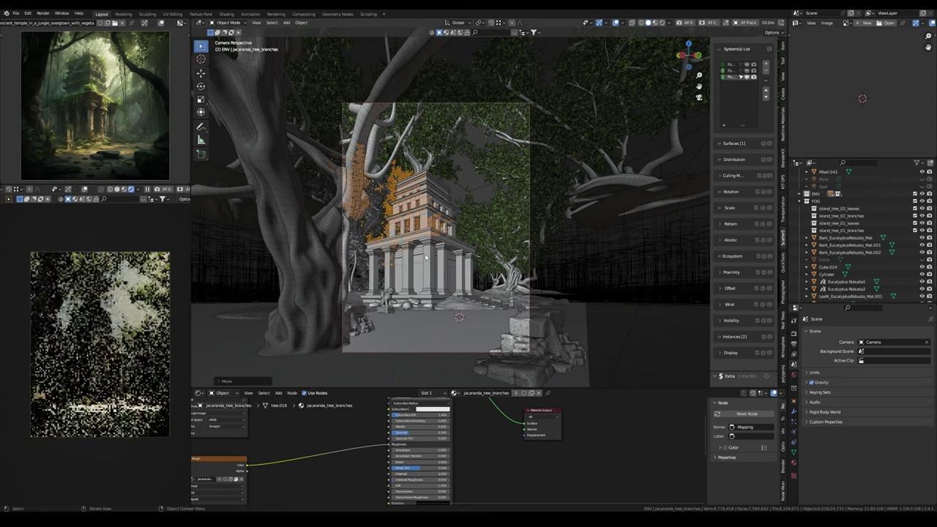
{"action": "left_click", "coordinate": [424, 242]}
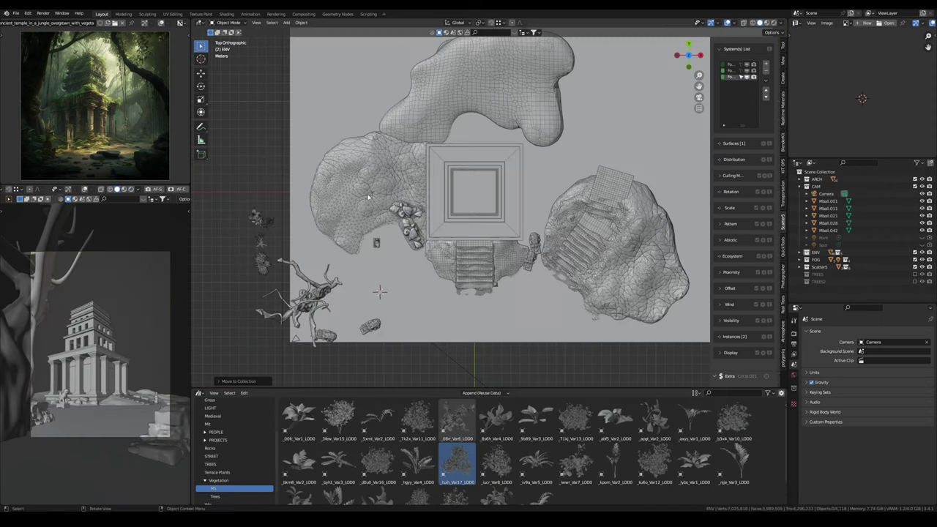
{"action": "left_click", "coordinate": [369, 198]}
{"action": "left_click", "coordinate": [616, 242], "text": "shift"}
Step: Add the top blob to the selection and link the ground blobs together
{"action": "left_click", "coordinate": [454, 100], "text": "shift"}
{"action": "right_click", "coordinate": [454, 100]}
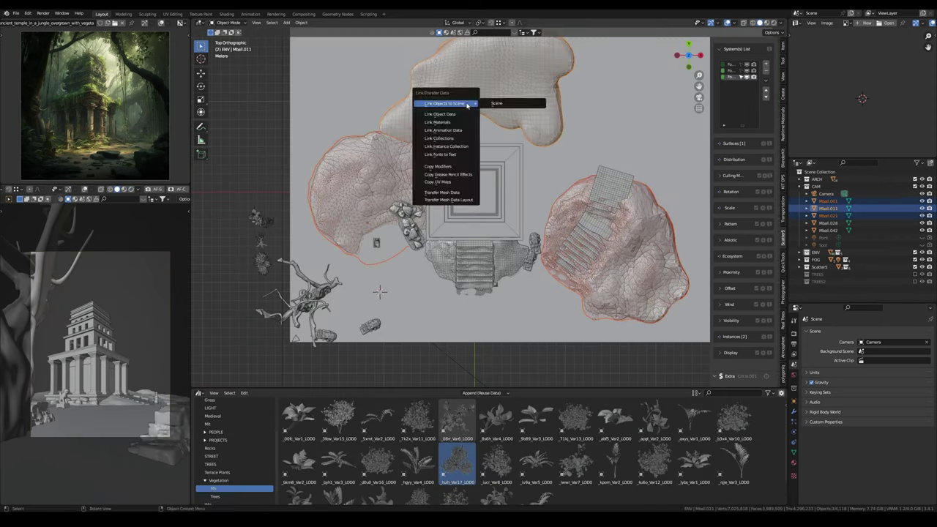
{"action": "left_click", "coordinate": [511, 105]}
Step: Weight paint the left and right blobs beside the temple as the plant mask
{"action": "key", "text": "ctrl+Tab"}
{"action": "left_click", "coordinate": [429, 145]}
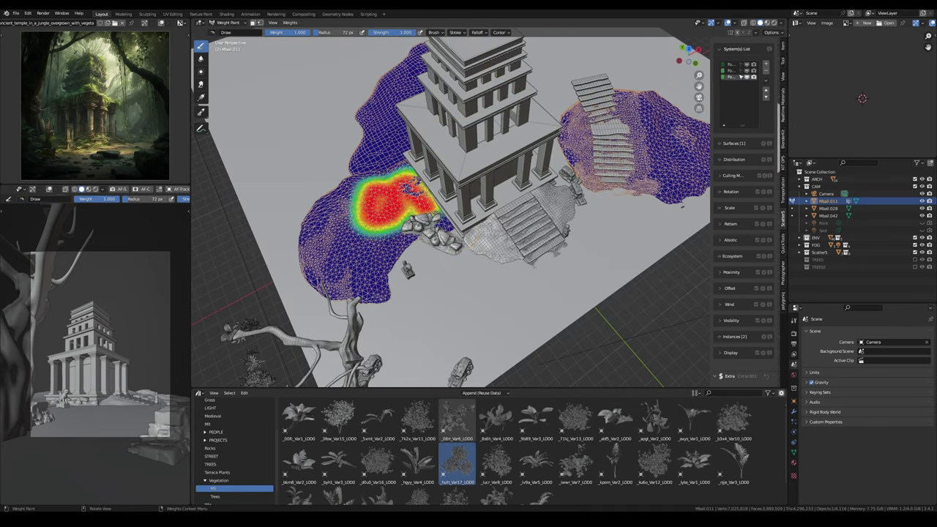
{"action": "mouse_move", "coordinate": [381, 183]}
{"action": "left_mouse_down"}
{"action": "mouse_move", "coordinate": [367, 220]}
{"action": "mouse_move", "coordinate": [399, 235]}
{"action": "left_mouse_up"}
{"action": "left_click_drag", "start_coordinate": [373, 289], "coordinate": [359, 249]}
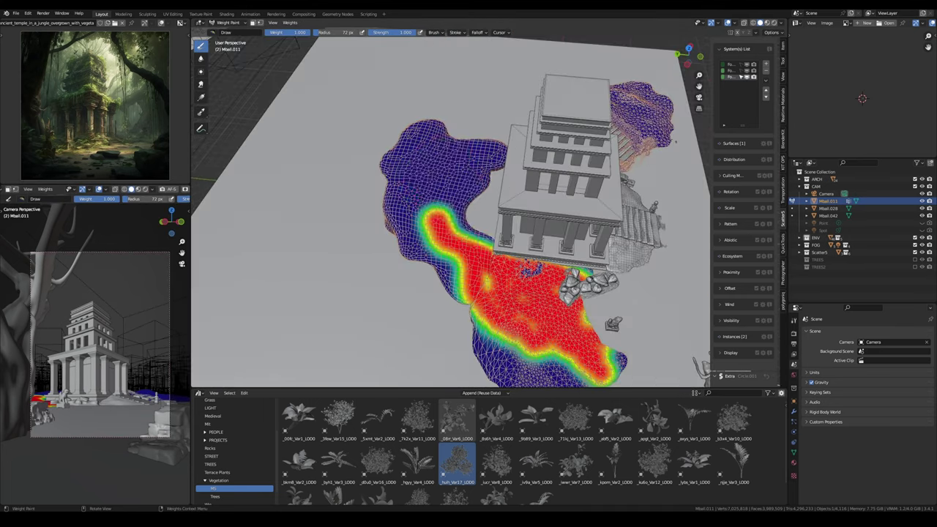
{"action": "mouse_move", "coordinate": [440, 234]}
{"action": "left_mouse_down"}
{"action": "mouse_move", "coordinate": [448, 176]}
{"action": "mouse_move", "coordinate": [467, 175]}
{"action": "mouse_move", "coordinate": [480, 154]}
{"action": "left_mouse_up"}
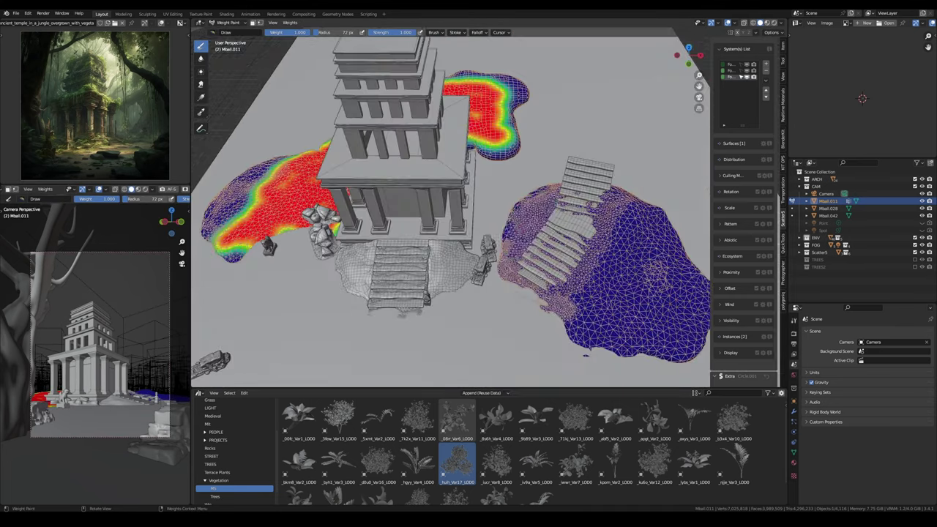
{"action": "mouse_move", "coordinate": [527, 220]}
{"action": "left_mouse_down"}
{"action": "mouse_move", "coordinate": [509, 257]}
{"action": "mouse_move", "coordinate": [615, 268]}
{"action": "mouse_move", "coordinate": [601, 309]}
{"action": "mouse_move", "coordinate": [655, 305]}
{"action": "mouse_move", "coordinate": [659, 257]}
{"action": "mouse_move", "coordinate": [681, 256]}
{"action": "left_mouse_up"}
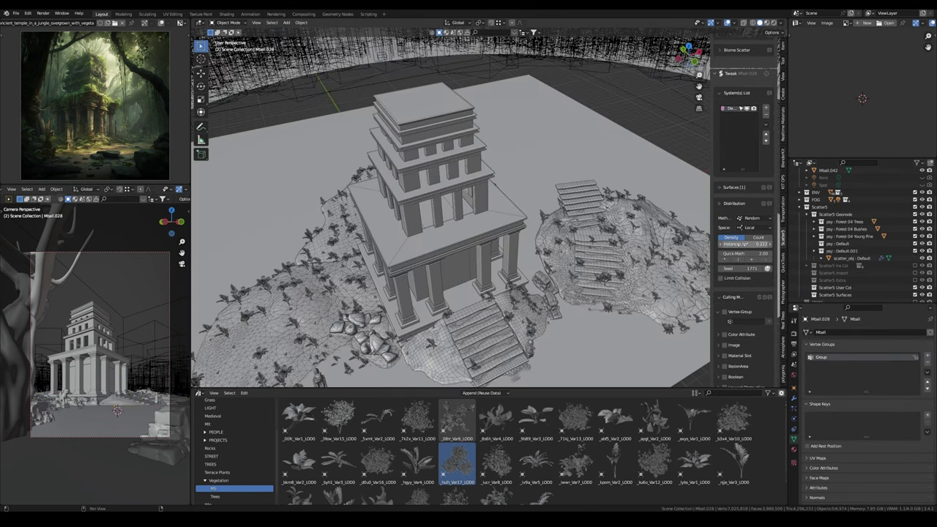
Step: Set scatter density to 1.000, cull by the painted Group vertex group, and enable random rotation
{"action": "double_click", "coordinate": [743, 245]}
{"action": "type", "text": "1"}
{"action": "key", "text": "Return"}
{"action": "left_click", "coordinate": [725, 312]}
{"action": "left_click", "coordinate": [747, 321]}
{"action": "left_click", "coordinate": [747, 293]}
{"action": "scroll", "coordinate": [744, 256], "scroll_direction": "down", "scroll_amount": 5}
{"action": "left_click", "coordinate": [724, 307]}
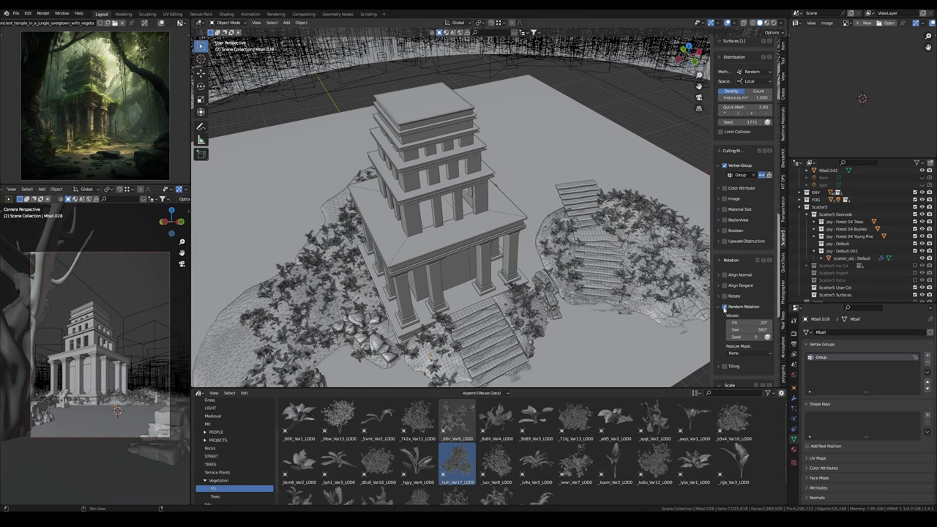
Step: Erase painted weight near the stairs and review the scattered plants from camera and top views
{"action": "key", "text": "KP_0"}
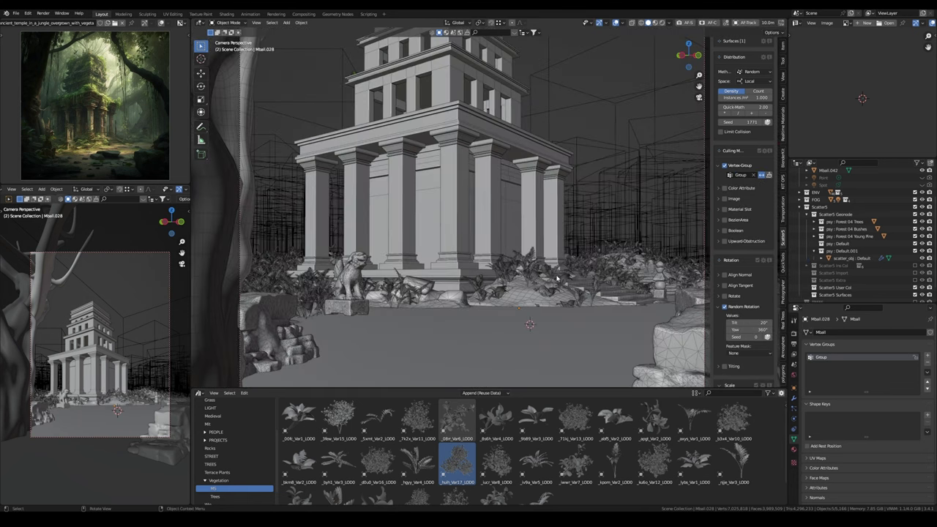
{"action": "key", "text": "KP_7"}
{"action": "key", "text": "ctrl+Tab"}
{"action": "key", "text": "shift+space"}
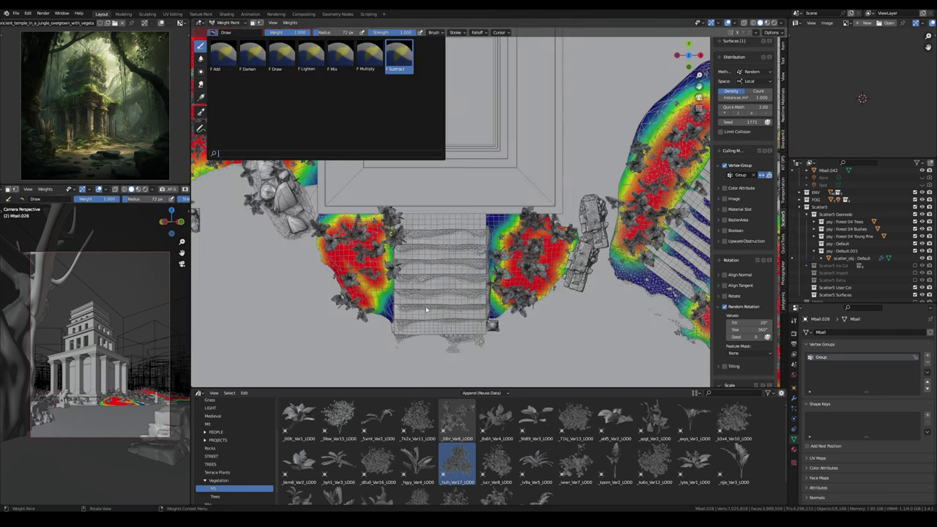
{"action": "mouse_move", "coordinate": [344, 234]}
{"action": "left_mouse_down"}
{"action": "mouse_move", "coordinate": [377, 293]}
{"action": "mouse_move", "coordinate": [366, 249]}
{"action": "mouse_move", "coordinate": [513, 279]}
{"action": "mouse_move", "coordinate": [542, 249]}
{"action": "mouse_move", "coordinate": [447, 256]}
{"action": "left_mouse_up"}
{"action": "key", "text": "ctrl+Tab"}
{"action": "key", "text": "KP_0"}
{"action": "scroll", "coordinate": [729, 293], "scroll_direction": "down", "scroll_amount": 4}
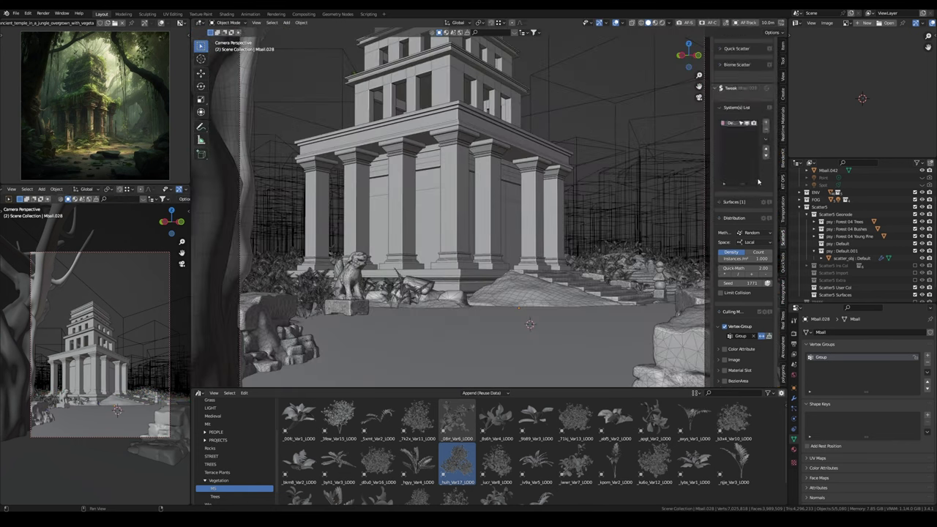
{"action": "key", "text": "KP_7"}
{"action": "scroll", "coordinate": [468, 205], "scroll_direction": "up", "scroll_amount": 2}
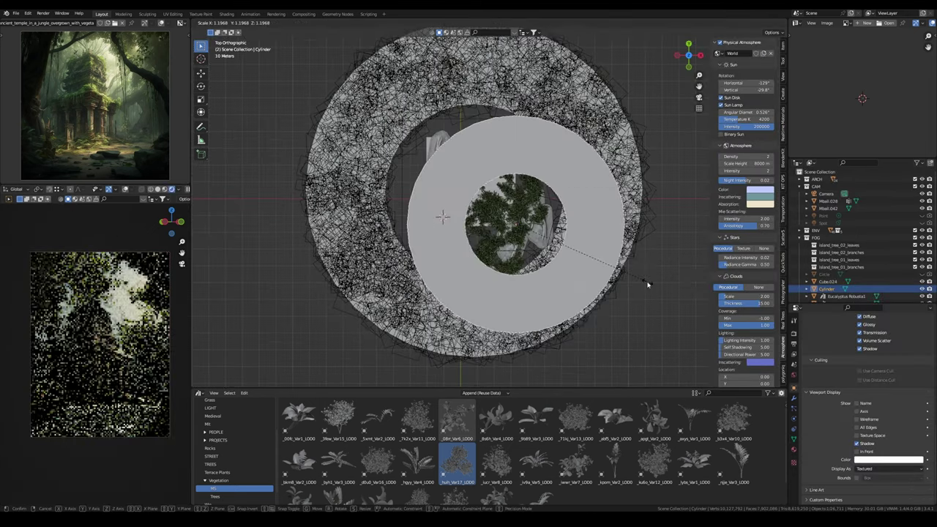
Step: Finalize the ring's new size and position
{"action": "left_click", "coordinate": [648, 284]}
{"action": "key", "text": "g"}
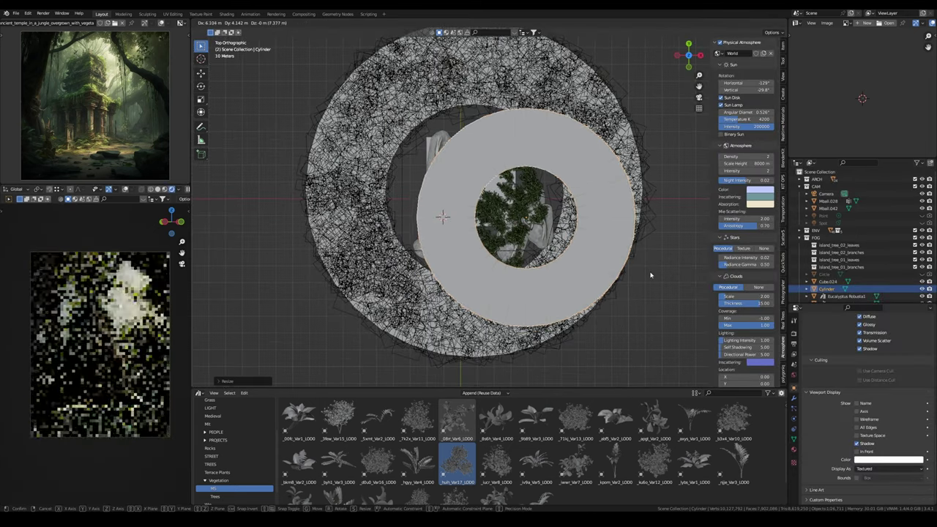
{"action": "left_click", "coordinate": [650, 276]}
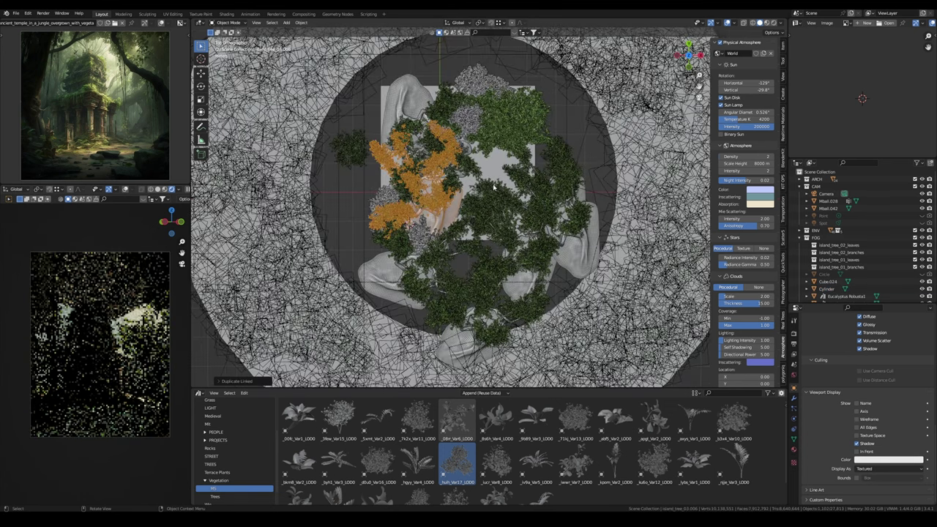
Step: Make a smaller linked copy of the tree and raise it vertically
{"action": "key", "text": "s"}
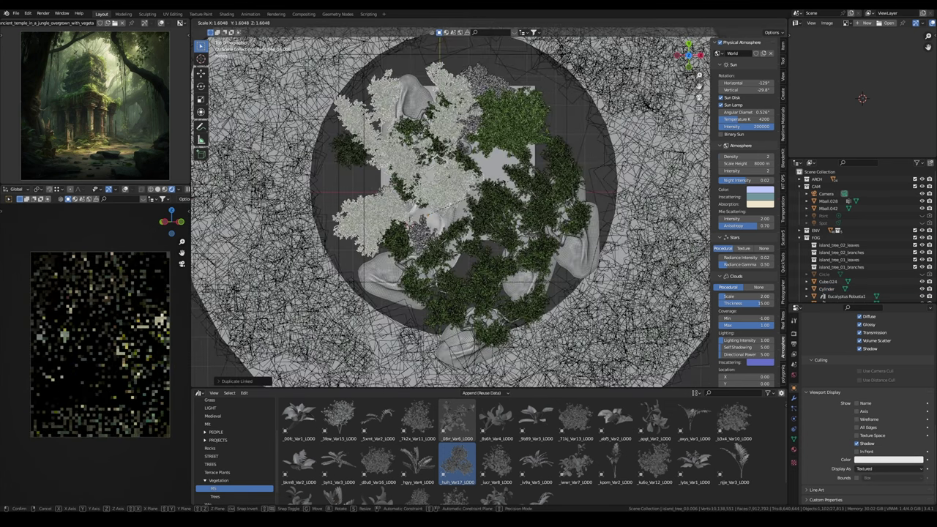
{"action": "left_click", "coordinate": [525, 208]}
{"action": "key", "text": "KP_0"}
{"action": "key", "text": "g"}
{"action": "key", "text": "z"}
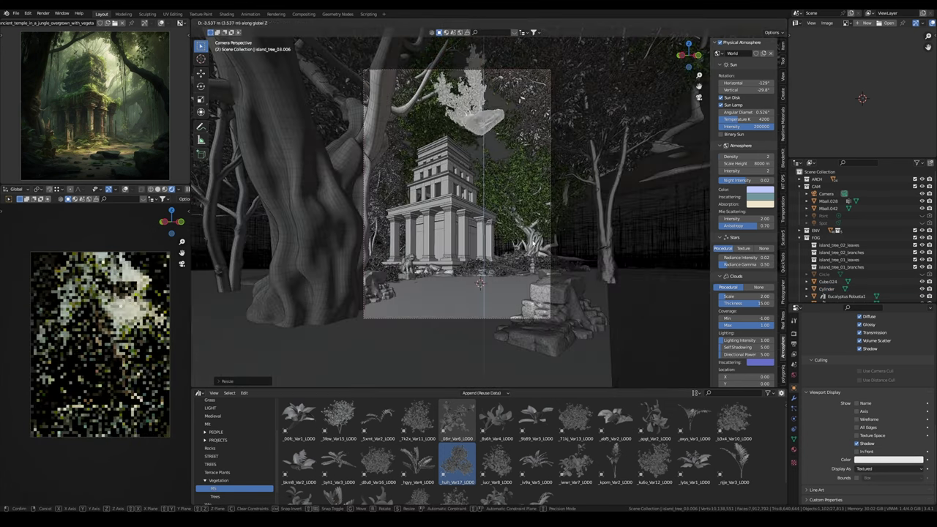
{"action": "key", "text": "Return"}
Step: From top view, position the tree copy inside the temple's stone square
{"action": "key", "text": "KP_7"}
{"action": "key", "text": "grave"}
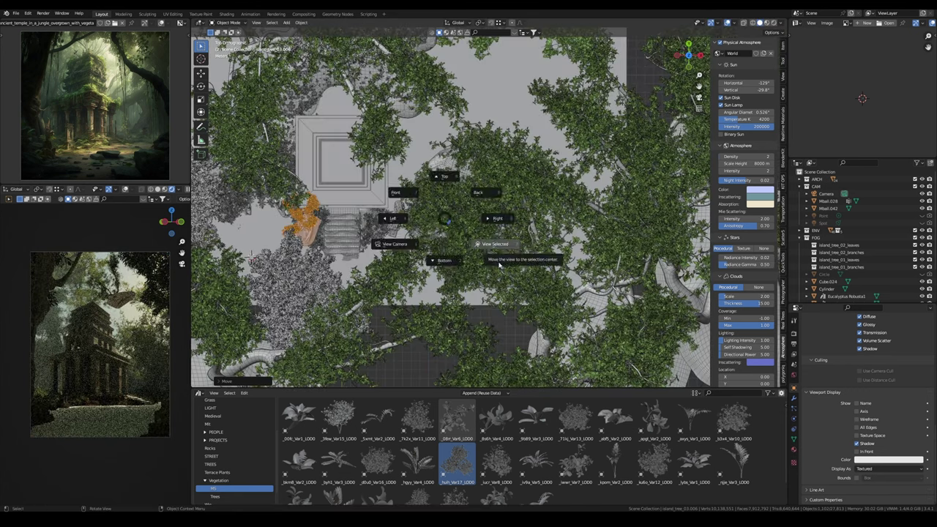
{"action": "key", "text": "KP_Decimal"}
{"action": "scroll", "coordinate": [368, 280], "scroll_direction": "up", "scroll_amount": 2}
{"action": "key", "text": "g"}
{"action": "left_click", "coordinate": [474, 220]}
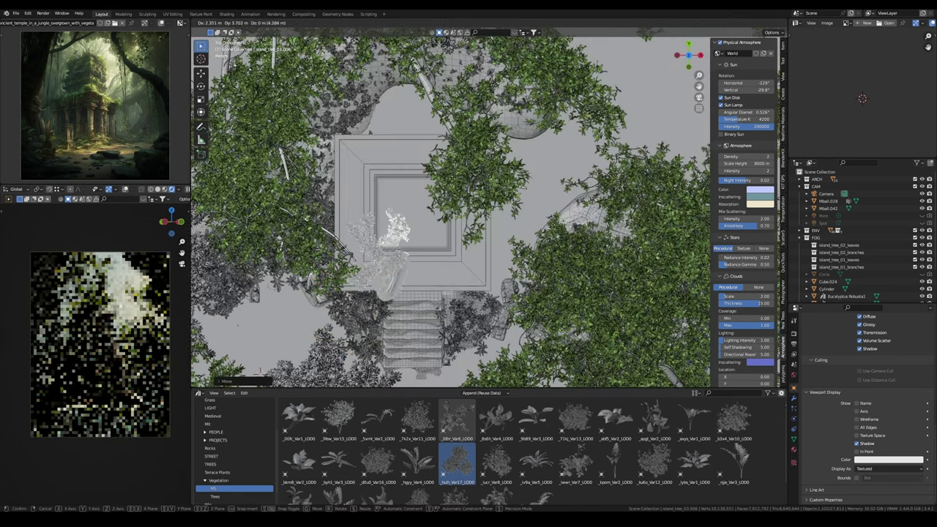
Step: Resize and tilt the tree above the temple as seen through the camera
{"action": "key", "text": "KP_0"}
{"action": "key", "text": "s"}
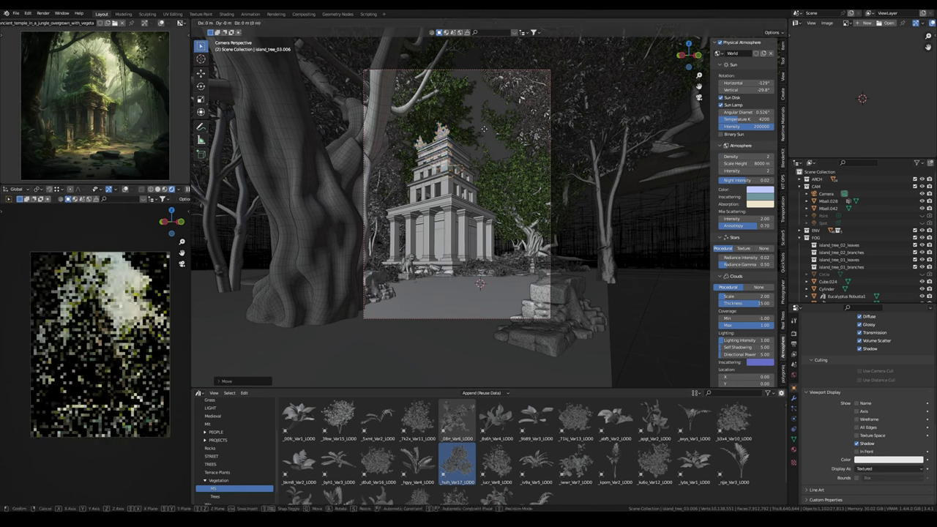
{"action": "key", "text": "r"}
{"action": "key", "text": "Return"}
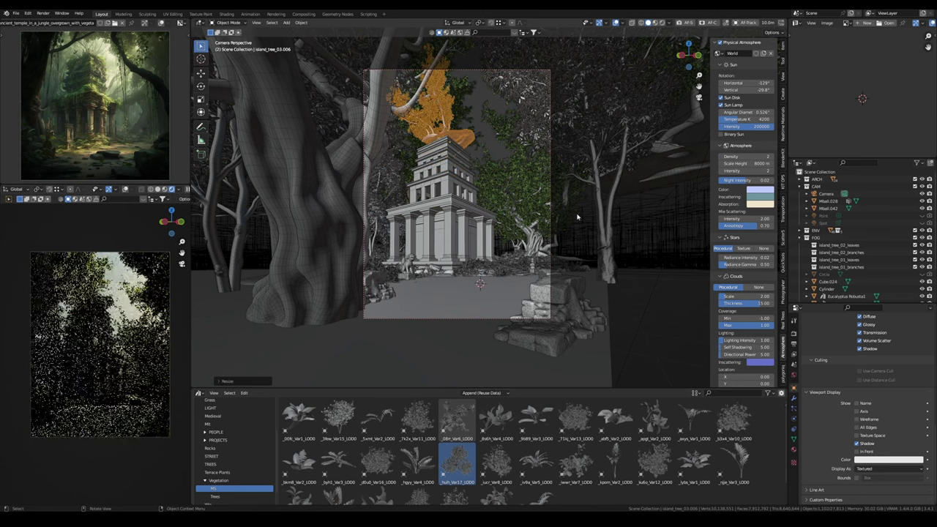
{"action": "key", "text": "KP_7"}
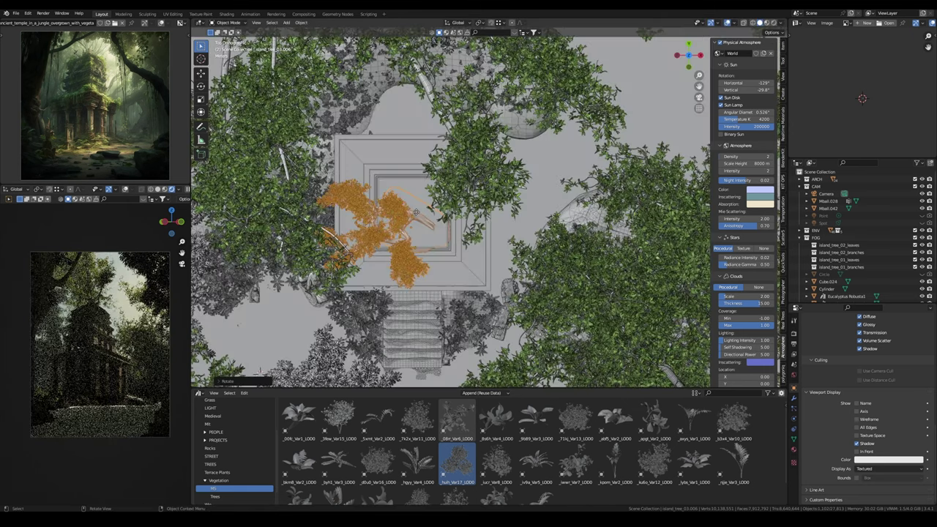
{"action": "key", "text": "g"}
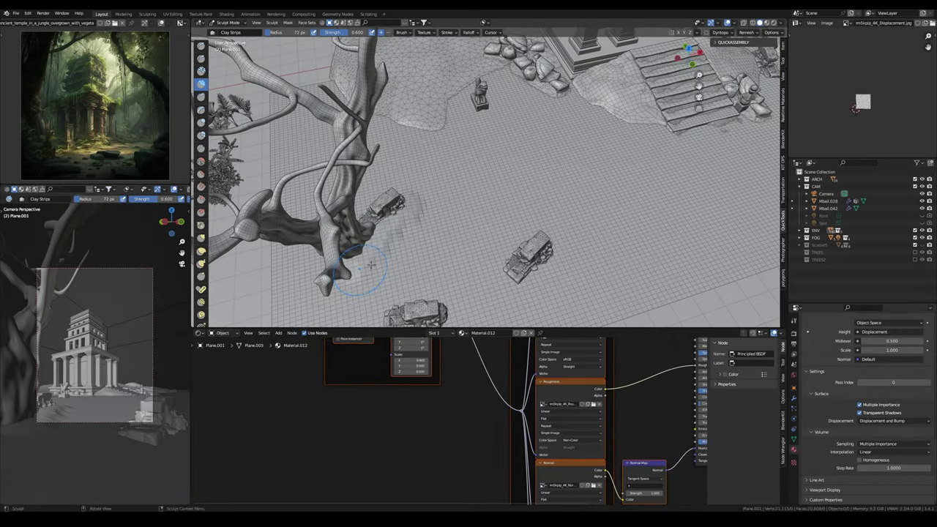
Step: Orbit to a top-down look near the big tree and stroke clay bumps beside the temple
{"action": "left_click_drag", "start_coordinate": [372, 272], "coordinate": [504, 212]}
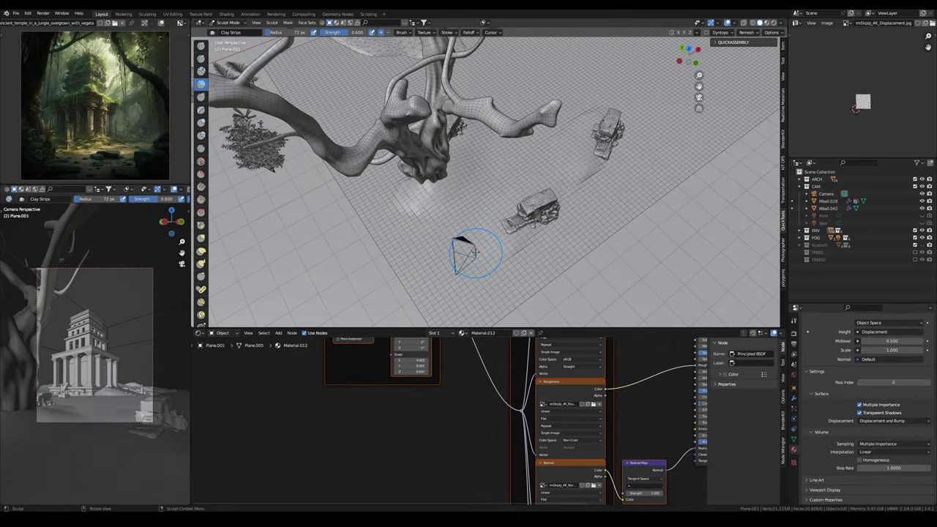
{"action": "left_click_drag", "start_coordinate": [476, 251], "coordinate": [500, 119]}
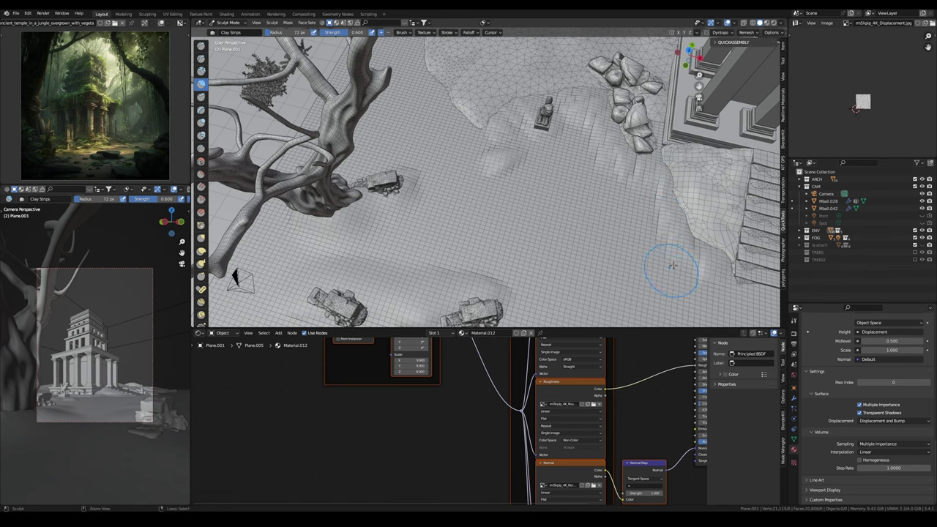
{"action": "mouse_move", "coordinate": [443, 132]}
{"action": "left_mouse_down"}
{"action": "mouse_move", "coordinate": [456, 209]}
{"action": "mouse_move", "coordinate": [498, 146]}
{"action": "mouse_move", "coordinate": [586, 154]}
{"action": "left_mouse_up"}
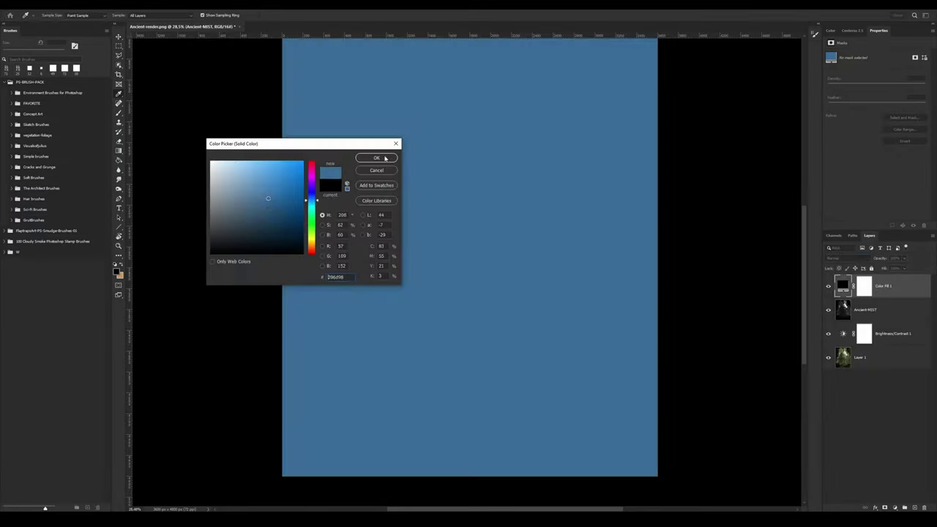
Step: Confirm the fill colour, try its blend modes, and brighten the ivy with dodge strokes
{"action": "left_click", "coordinate": [379, 157]}
{"action": "left_click", "coordinate": [848, 258]}
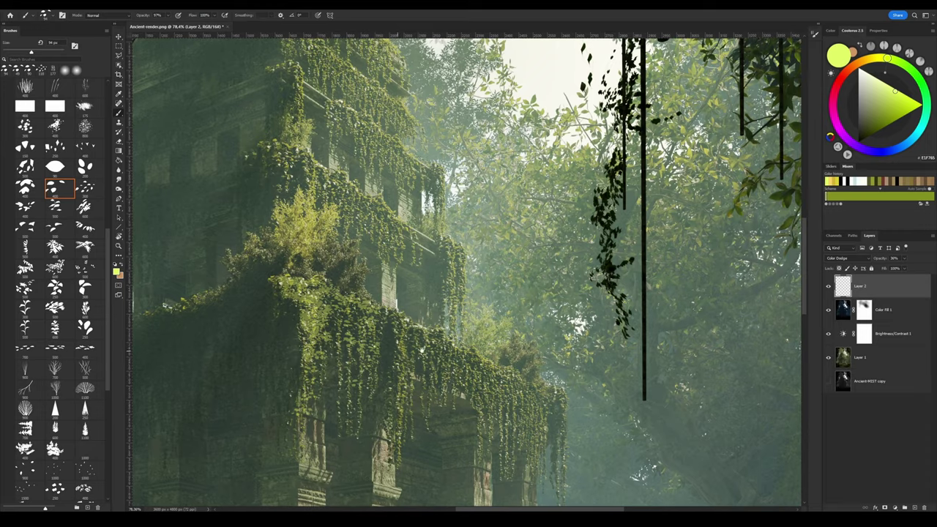
{"action": "left_click_drag", "start_coordinate": [421, 350], "coordinate": [405, 396]}
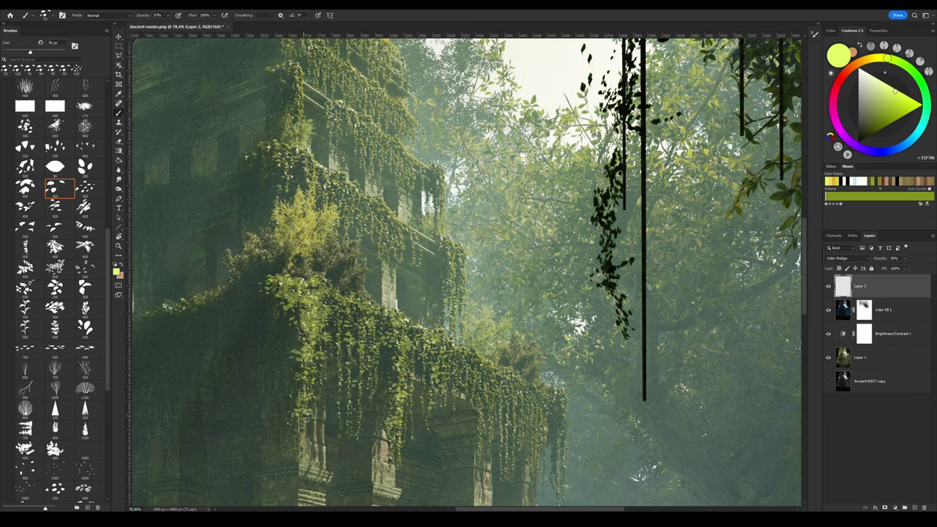
Step: Paint overlay light on the front pillar and soften it by lowering layer opacity
{"action": "left_click_drag", "start_coordinate": [486, 426], "coordinate": [422, 399]}
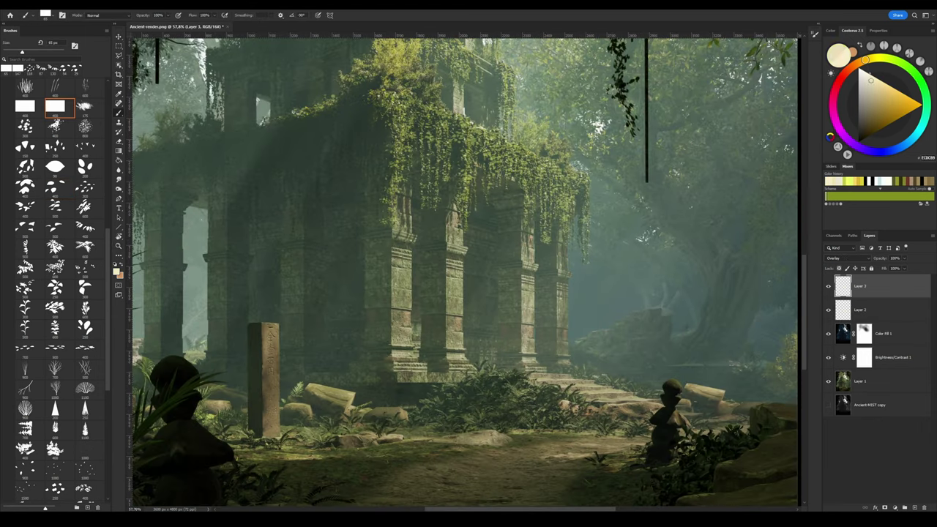
{"action": "mouse_move", "coordinate": [402, 277]}
{"action": "left_mouse_down"}
{"action": "mouse_move", "coordinate": [400, 338]}
{"action": "mouse_move", "coordinate": [414, 378]}
{"action": "left_mouse_up"}
{"action": "right_click", "coordinate": [448, 192]}
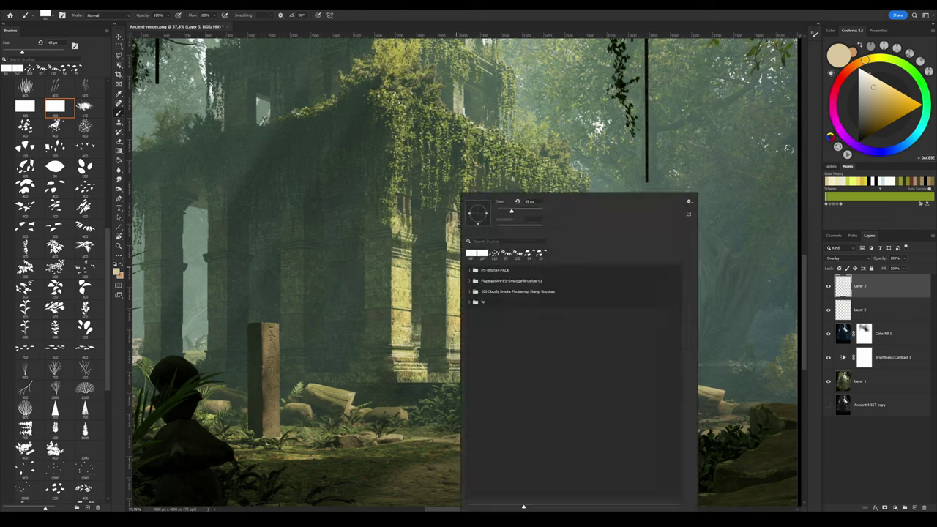
{"action": "key", "text": "Escape"}
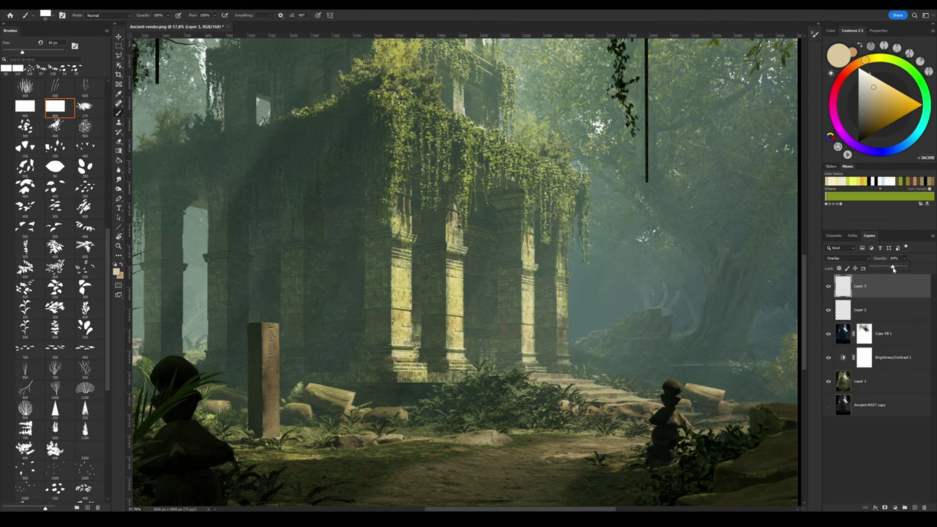
{"action": "left_click_drag", "start_coordinate": [893, 269], "coordinate": [487, 268]}
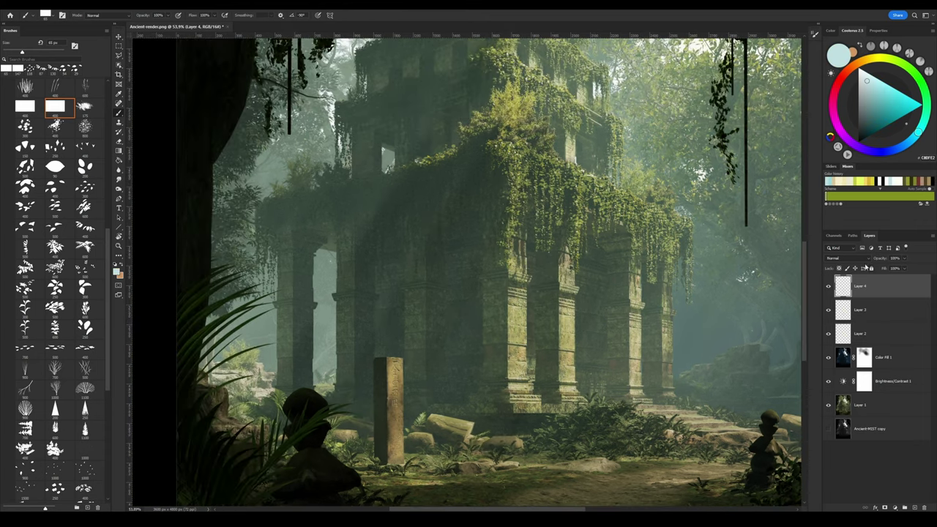
Step: Paint cyan light on the left pillar and fade it to about 17% opacity
{"action": "left_click_drag", "start_coordinate": [284, 326], "coordinate": [285, 313]}
{"action": "left_click_drag", "start_coordinate": [284, 241], "coordinate": [285, 363]}
{"action": "left_click_drag", "start_coordinate": [905, 259], "coordinate": [355, 288]}
Step: Brighten the ivy with a soft yellow stroke on a layer set to Overlay
{"action": "scroll", "coordinate": [418, 288], "scroll_direction": "up", "scroll_amount": 3}
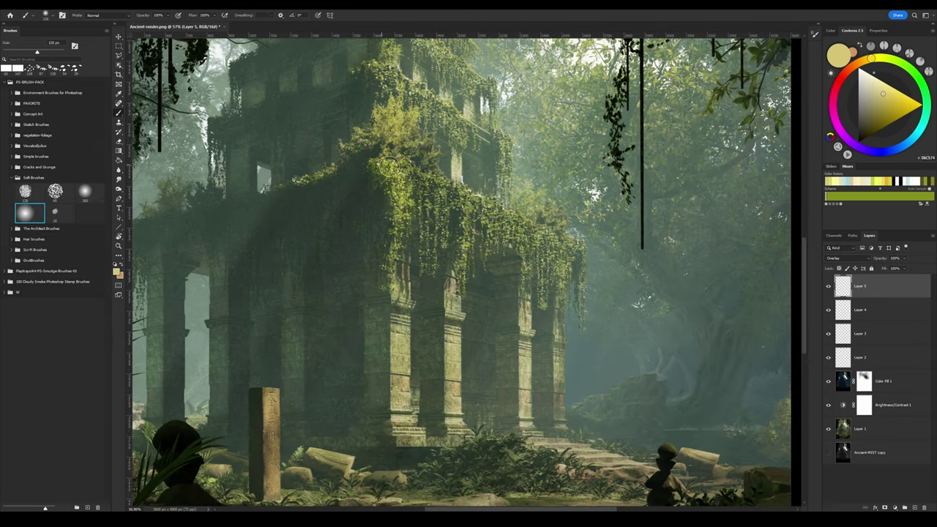
{"action": "left_click_drag", "start_coordinate": [410, 175], "coordinate": [466, 219]}
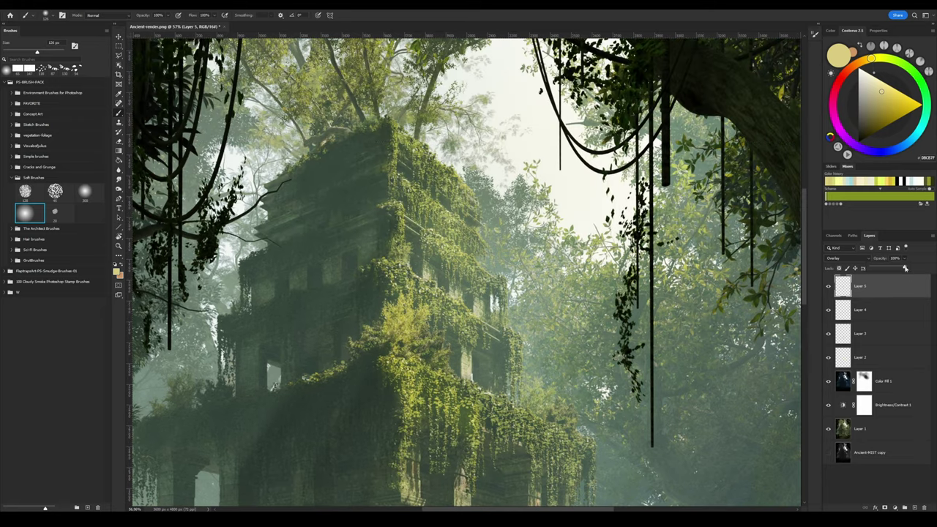
{"action": "left_click", "coordinate": [842, 258]}
{"action": "left_click", "coordinate": [833, 346]}
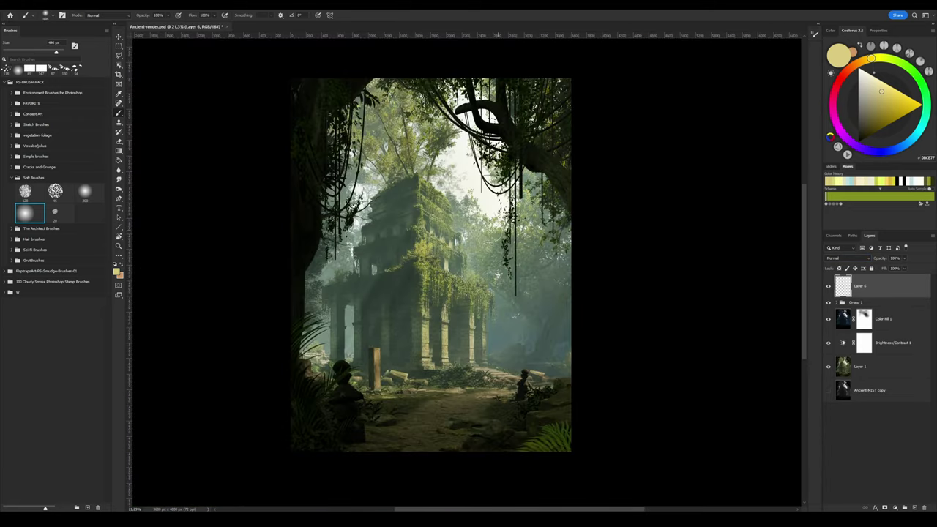
Step: Paint white light over the temple centre and soften it with a Gaussian Blur
{"action": "key", "text": "x"}
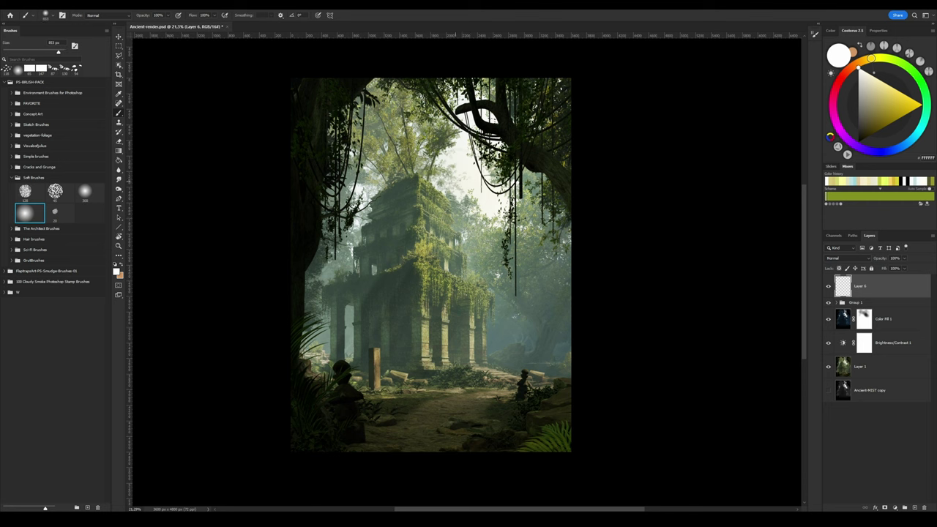
{"action": "mouse_move", "coordinate": [468, 183]}
{"action": "left_mouse_down"}
{"action": "mouse_move", "coordinate": [461, 139]}
{"action": "mouse_move", "coordinate": [432, 176]}
{"action": "left_mouse_up"}
{"action": "left_click", "coordinate": [103, 4]}
{"action": "mouse_move", "coordinate": [110, 97]}
{"action": "left_click", "coordinate": [211, 126]}
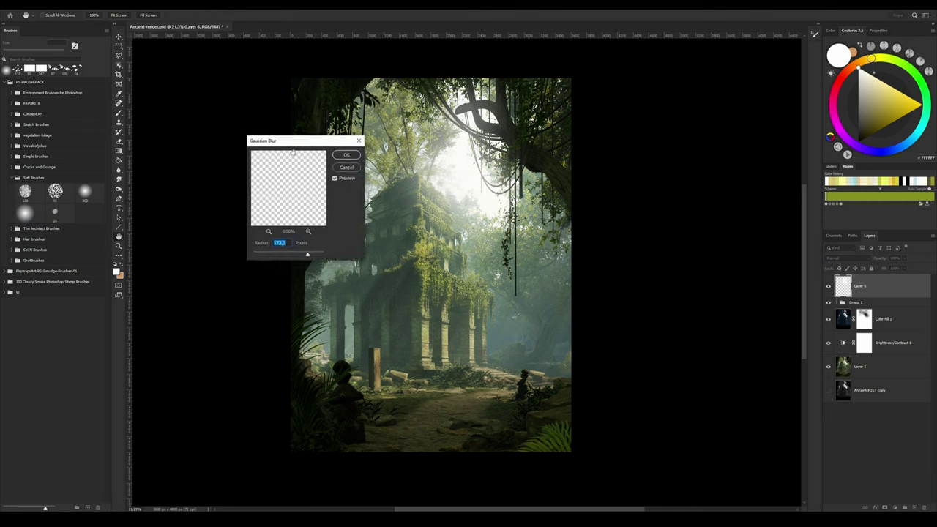
{"action": "key", "text": "Return"}
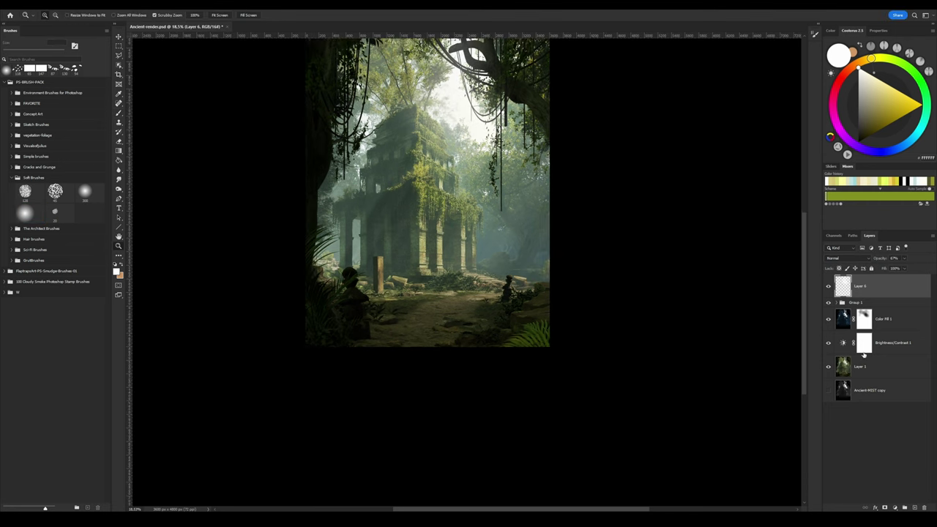
Step: Retune the Brightness/Contrast adjustment and erase Color Dodge light along the dirt path
{"action": "left_click", "coordinate": [864, 352]}
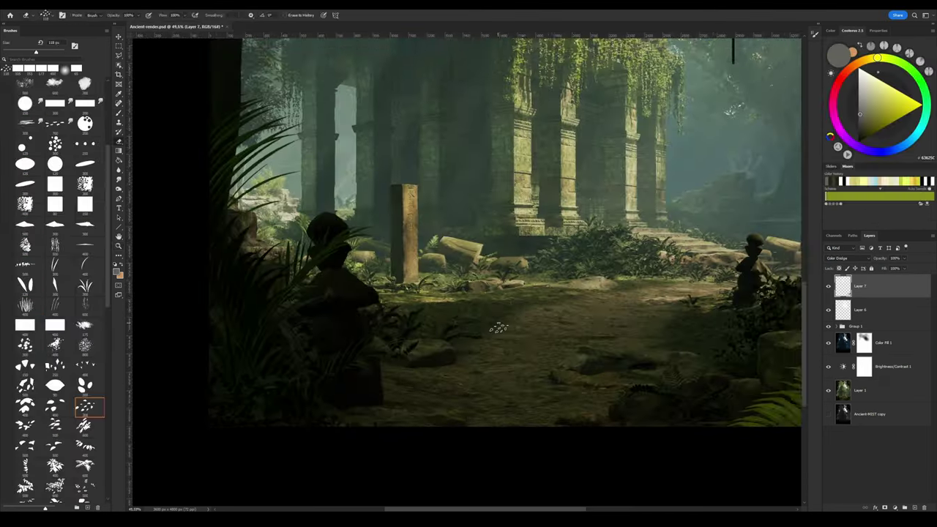
{"action": "scroll", "coordinate": [495, 326], "scroll_direction": "up", "scroll_amount": 3}
{"action": "mouse_move", "coordinate": [513, 301]}
{"action": "left_mouse_down"}
{"action": "mouse_move", "coordinate": [517, 293]}
{"action": "mouse_move", "coordinate": [504, 314]}
{"action": "left_mouse_up"}
{"action": "key", "text": "e"}
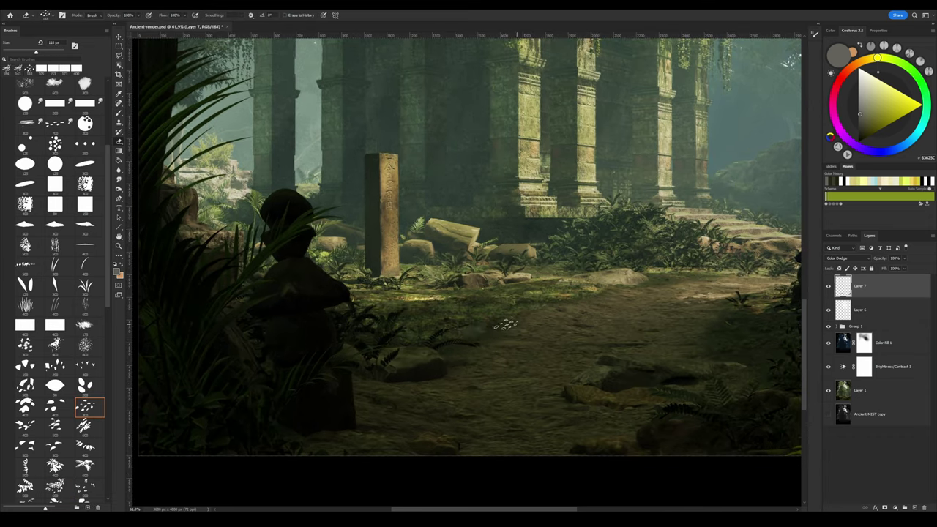
{"action": "mouse_move", "coordinate": [534, 324]}
{"action": "left_mouse_down"}
{"action": "mouse_move", "coordinate": [439, 304]}
{"action": "mouse_move", "coordinate": [695, 282]}
{"action": "mouse_move", "coordinate": [542, 289]}
{"action": "mouse_move", "coordinate": [359, 348]}
{"action": "left_mouse_up"}
{"action": "scroll", "coordinate": [358, 348], "scroll_direction": "down", "scroll_amount": 3}
Step: Fit the whole image on screen and add a new empty layer for painting
{"action": "key", "text": "z"}
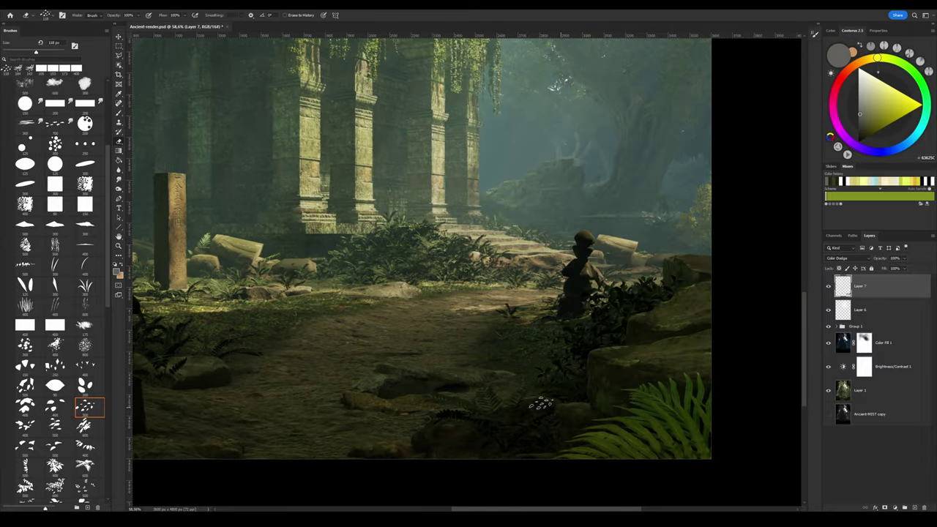
{"action": "key", "text": "ctrl+0"}
{"action": "scroll", "coordinate": [469, 342], "scroll_direction": "up", "scroll_amount": 3}
{"action": "key", "text": "b"}
{"action": "key", "text": "ctrl+shift+alt+n"}
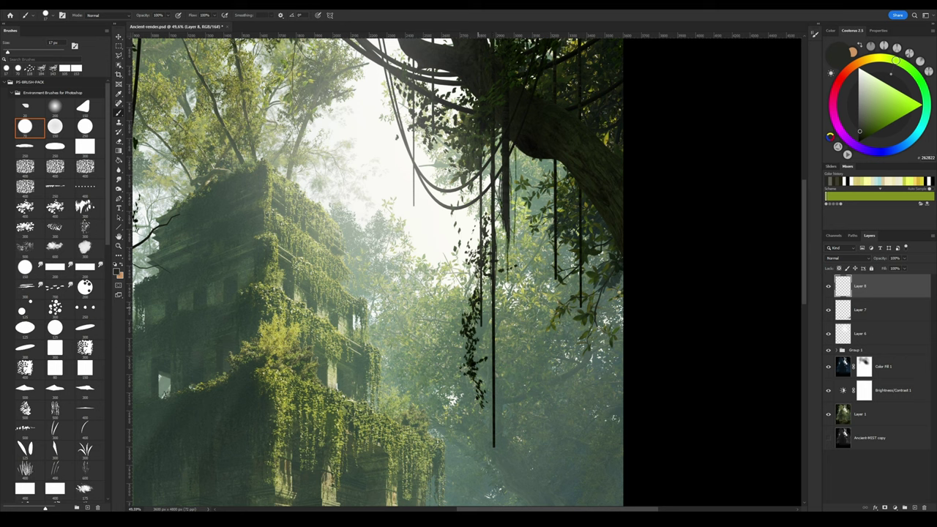
Step: Sample dark vine, grey mist and tree-trunk colours while bringing the lower ruins into view
{"action": "left_click", "coordinate": [483, 410], "text": "alt"}
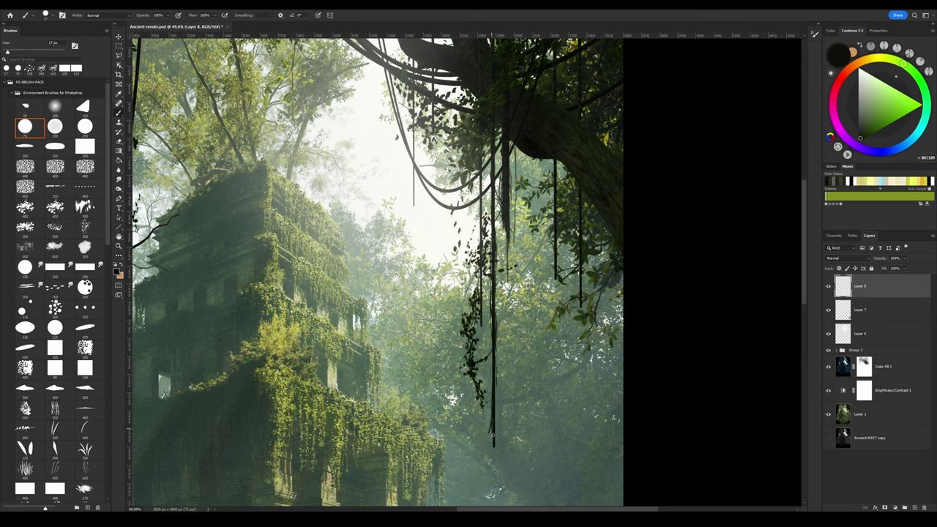
{"action": "mouse_move", "coordinate": [490, 495]}
{"action": "left_mouse_down"}
{"action": "mouse_move", "coordinate": [490, 407]}
{"action": "mouse_move", "coordinate": [490, 479]}
{"action": "left_mouse_up"}
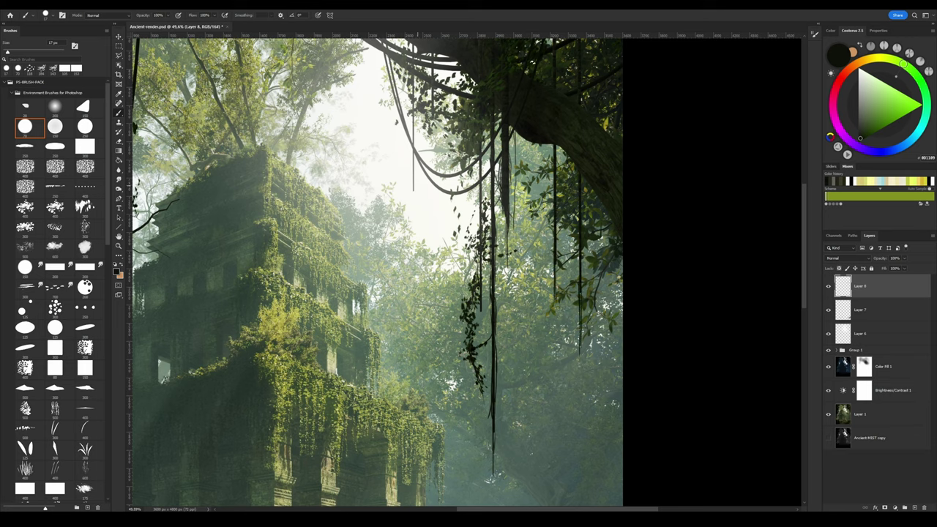
{"action": "left_click", "coordinate": [449, 194], "text": "alt"}
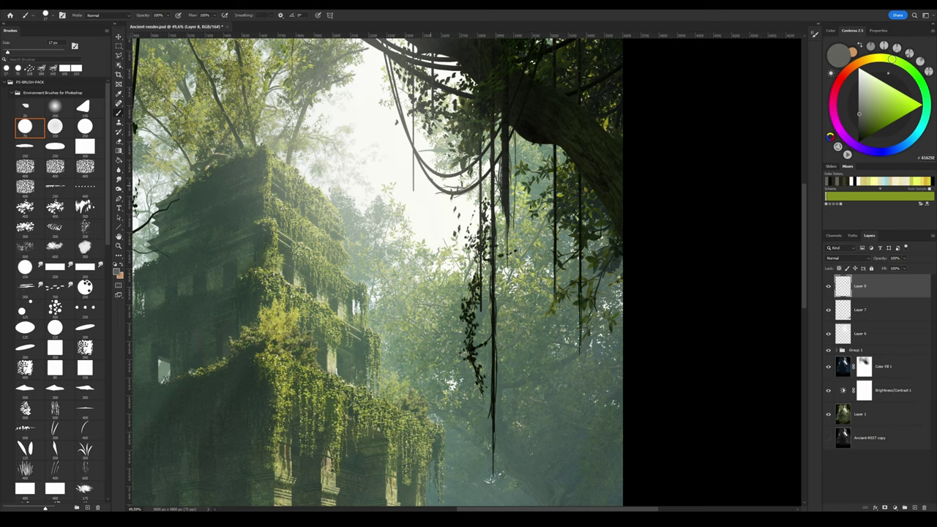
{"action": "scroll", "coordinate": [259, 347], "scroll_direction": "down", "scroll_amount": 2}
{"action": "left_click", "coordinate": [449, 165], "text": "alt"}
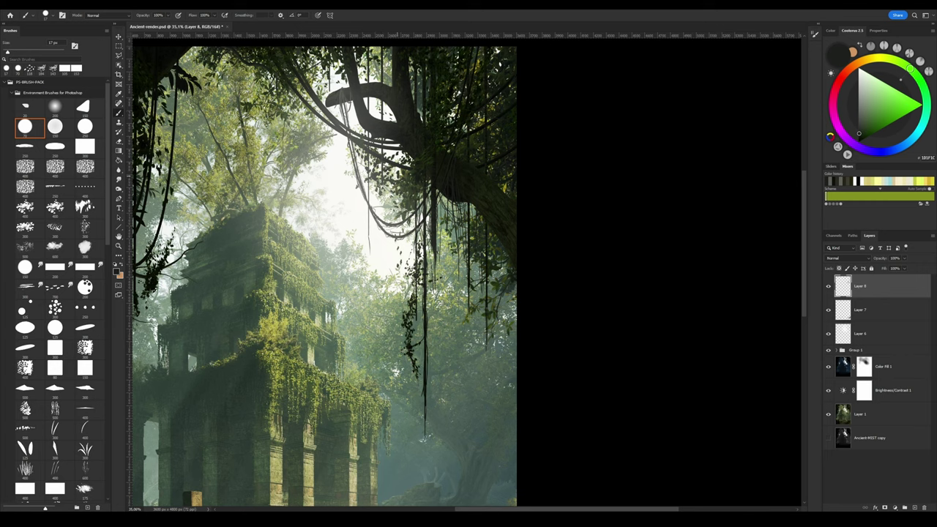
{"action": "scroll", "coordinate": [388, 126], "scroll_direction": "up", "scroll_amount": 2}
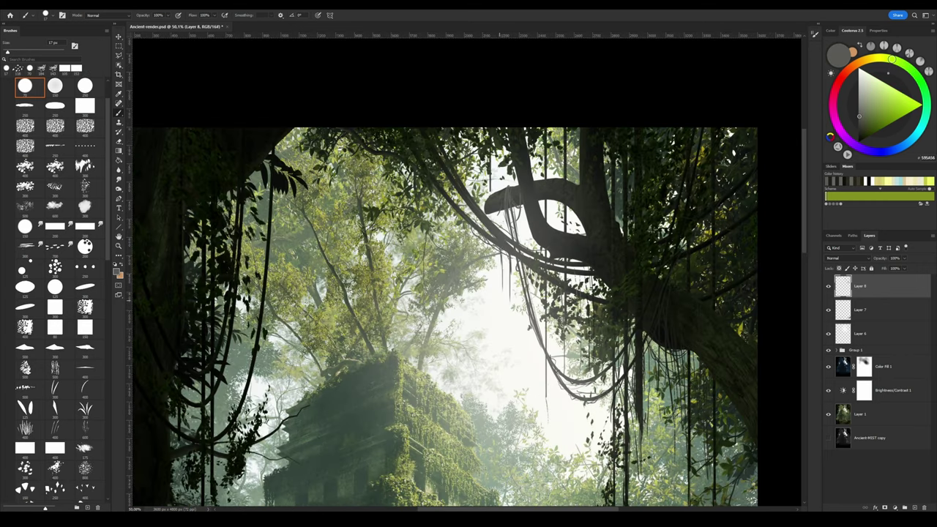
Step: Sample darker branch and lighter grey tones for painting the hanging vines
{"action": "left_click", "coordinate": [510, 189], "text": "alt"}
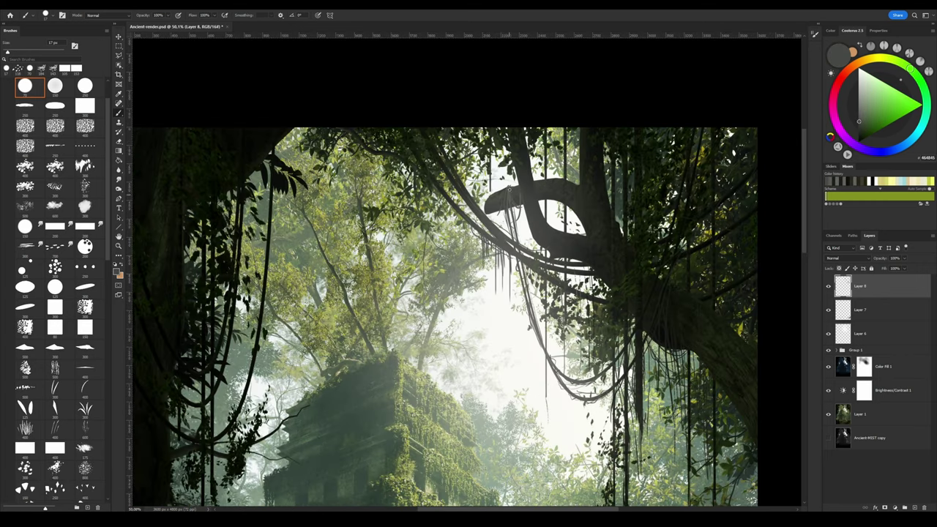
{"action": "scroll", "coordinate": [515, 192], "scroll_direction": "down", "scroll_amount": 2}
{"action": "left_click", "coordinate": [516, 191], "text": "alt"}
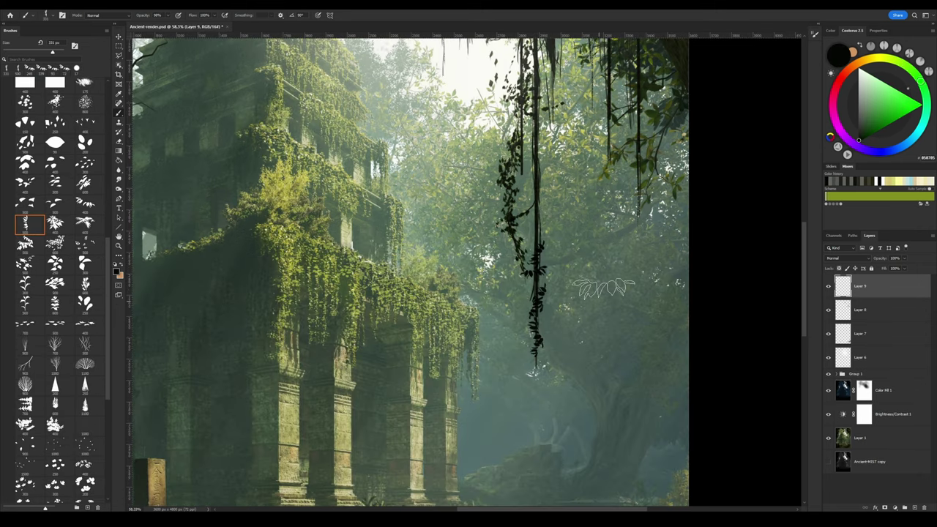
{"action": "scroll", "coordinate": [603, 287], "scroll_direction": "up", "scroll_amount": 4}
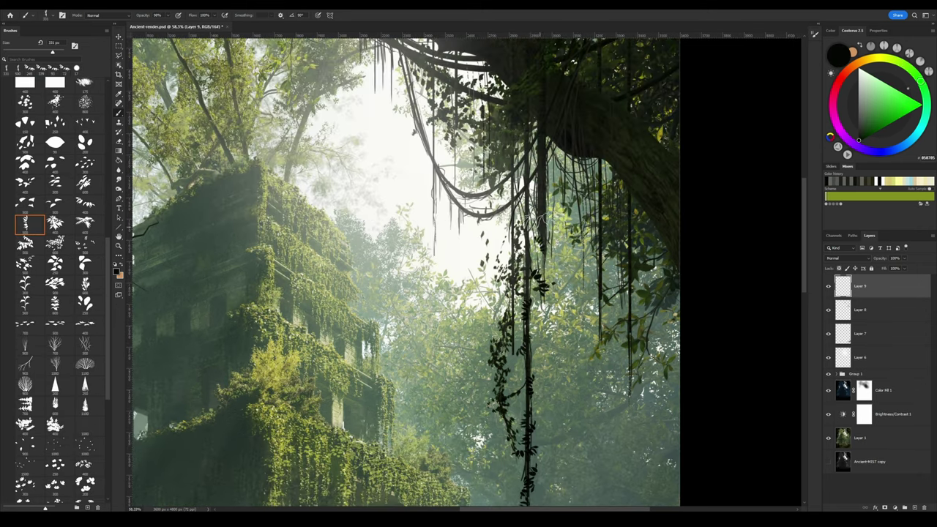
{"action": "left_click", "coordinate": [540, 220], "text": "alt"}
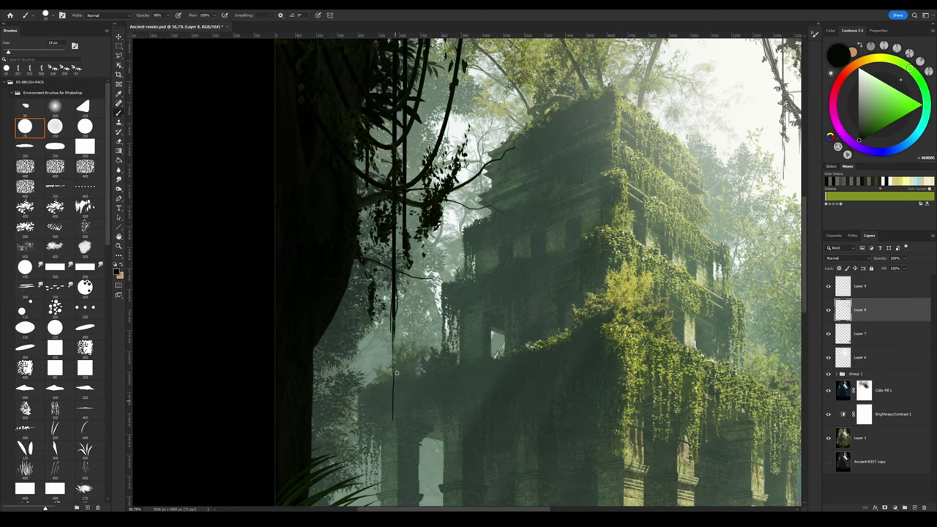
{"action": "scroll", "coordinate": [419, 158], "scroll_direction": "up", "scroll_amount": 2}
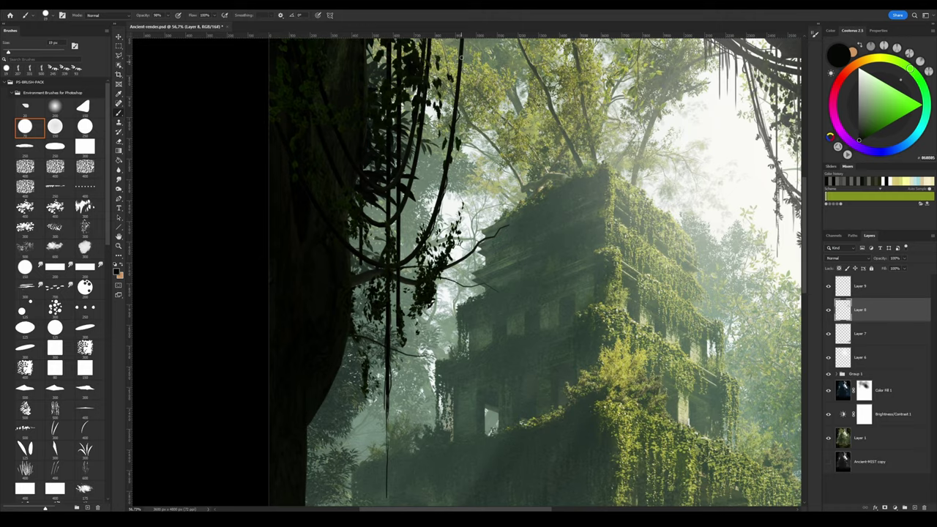
{"action": "scroll", "coordinate": [462, 80], "scroll_direction": "up", "scroll_amount": 2}
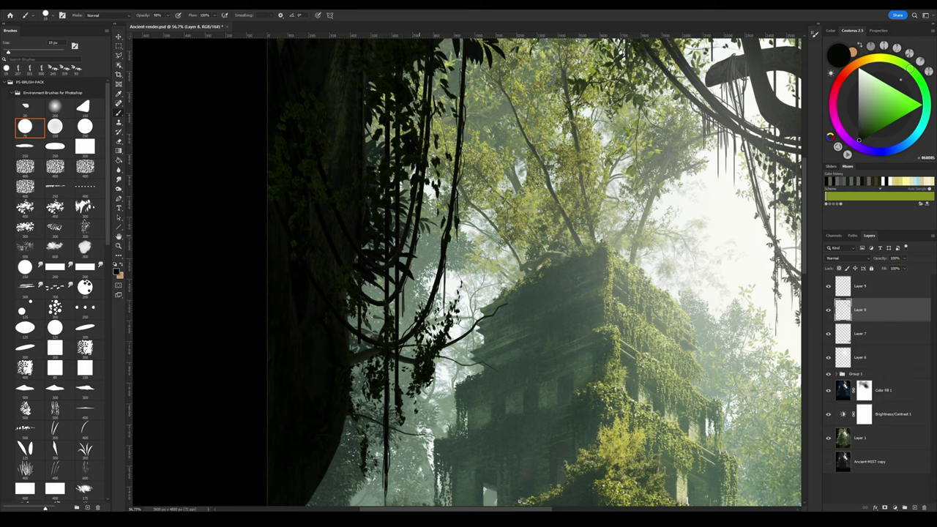
{"action": "scroll", "coordinate": [468, 271], "scroll_direction": "up", "scroll_amount": 1}
{"action": "scroll", "coordinate": [94, 421], "scroll_direction": "down", "scroll_amount": 4}
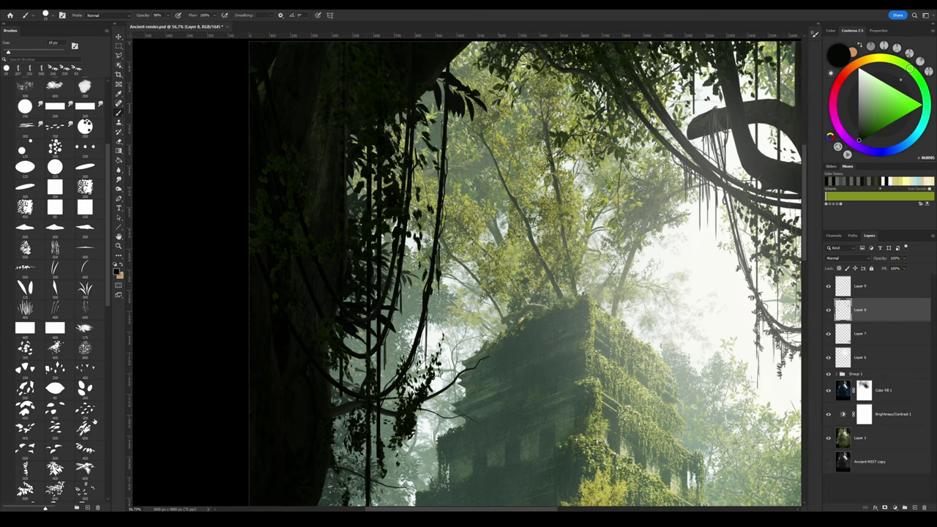
{"action": "scroll", "coordinate": [443, 205], "scroll_direction": "up", "scroll_amount": 3}
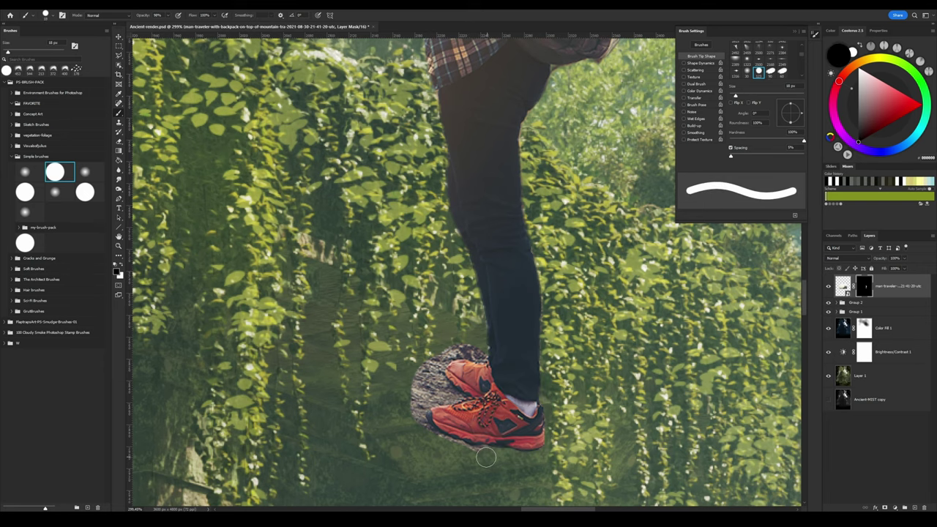
Step: Mask out the grey patch around the traveller's shoes with a softer brush, erasing excess
{"action": "mouse_move", "coordinate": [454, 348]}
{"action": "left_mouse_down"}
{"action": "mouse_move", "coordinate": [505, 360]}
{"action": "mouse_move", "coordinate": [436, 381]}
{"action": "mouse_move", "coordinate": [429, 399]}
{"action": "left_mouse_up"}
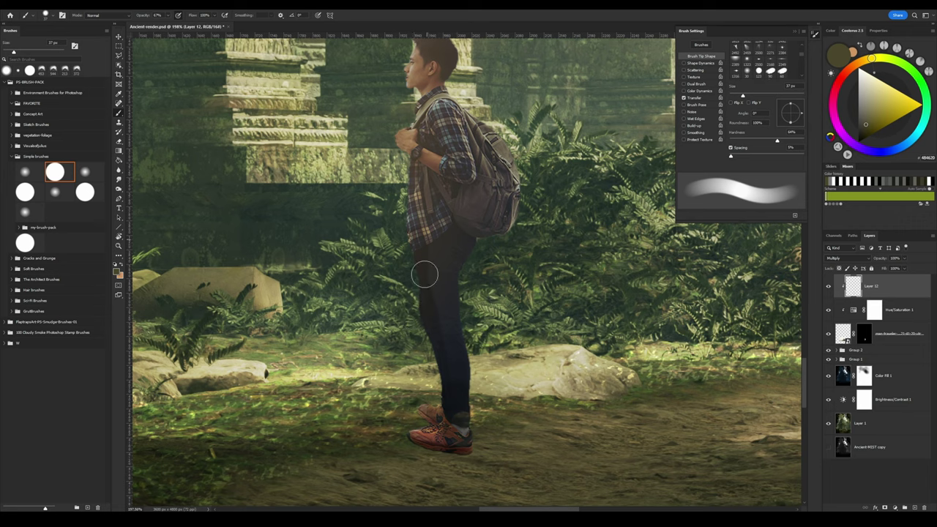
{"action": "key", "text": "shift+bracketleft"}
{"action": "key", "text": "shift+bracketleft"}
{"action": "key", "text": "shift+bracketleft"}
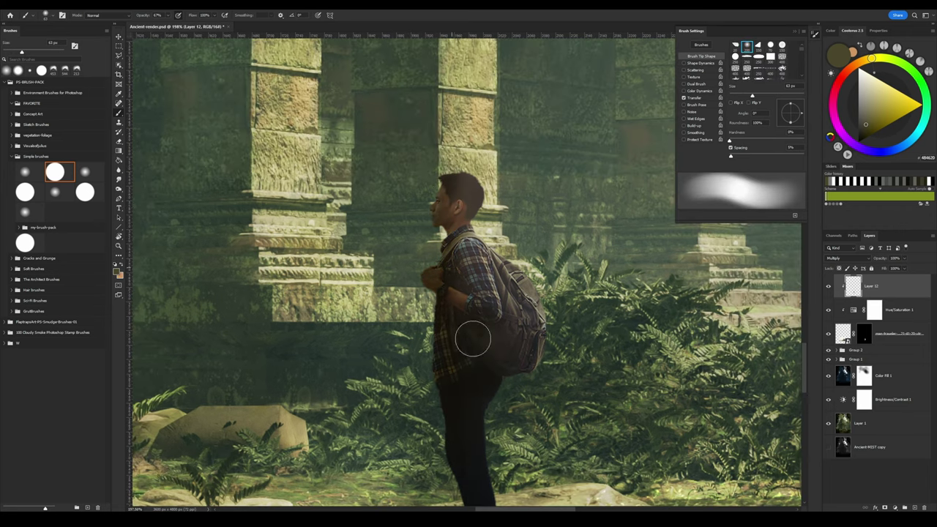
{"action": "scroll", "coordinate": [457, 280], "scroll_direction": "down", "scroll_amount": 2}
{"action": "key", "text": "e"}
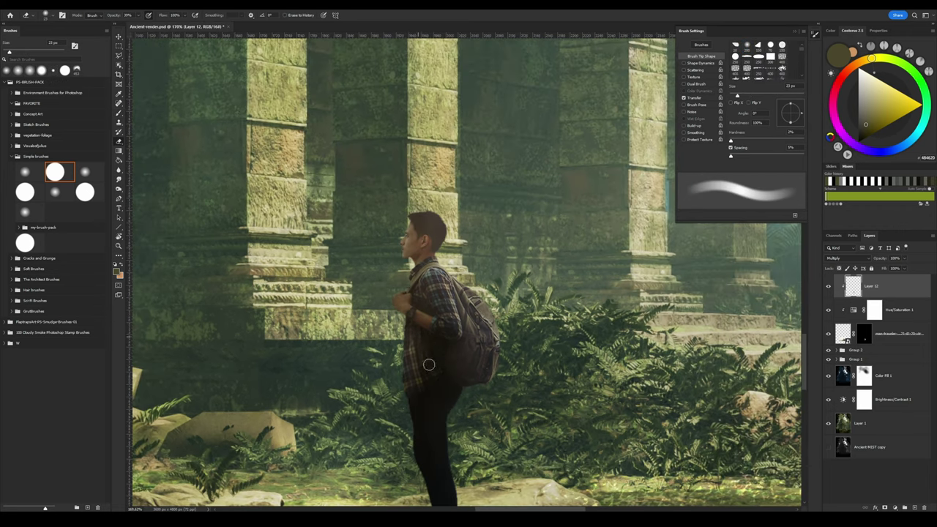
{"action": "scroll", "coordinate": [423, 372], "scroll_direction": "down", "scroll_amount": 4}
{"action": "scroll", "coordinate": [428, 323], "scroll_direction": "up", "scroll_amount": 3}
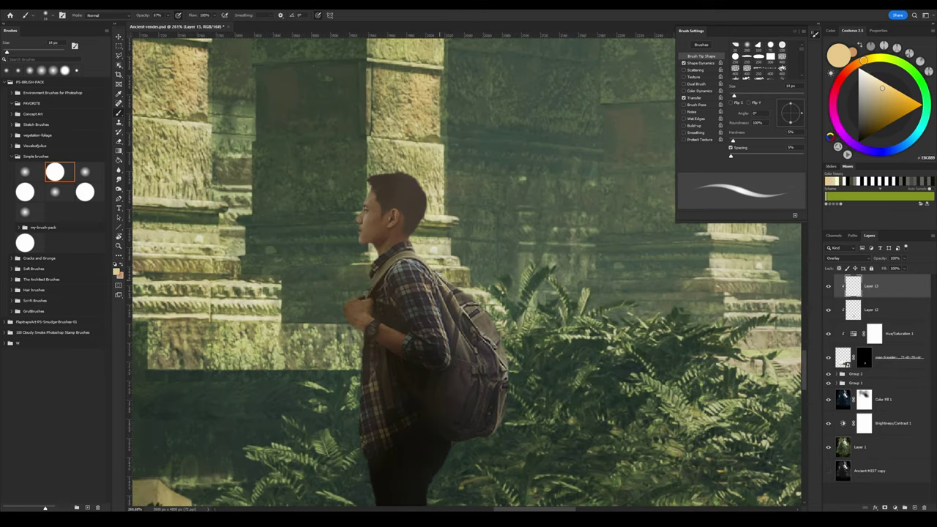
Step: Add warm highlights to the backpack and zoom out to see the whole figure
{"action": "mouse_move", "coordinate": [440, 278]}
{"action": "left_mouse_down"}
{"action": "mouse_move", "coordinate": [454, 315]}
{"action": "mouse_move", "coordinate": [447, 347]}
{"action": "mouse_move", "coordinate": [423, 321]}
{"action": "mouse_move", "coordinate": [407, 245]}
{"action": "mouse_move", "coordinate": [409, 184]}
{"action": "mouse_move", "coordinate": [388, 180]}
{"action": "left_mouse_up"}
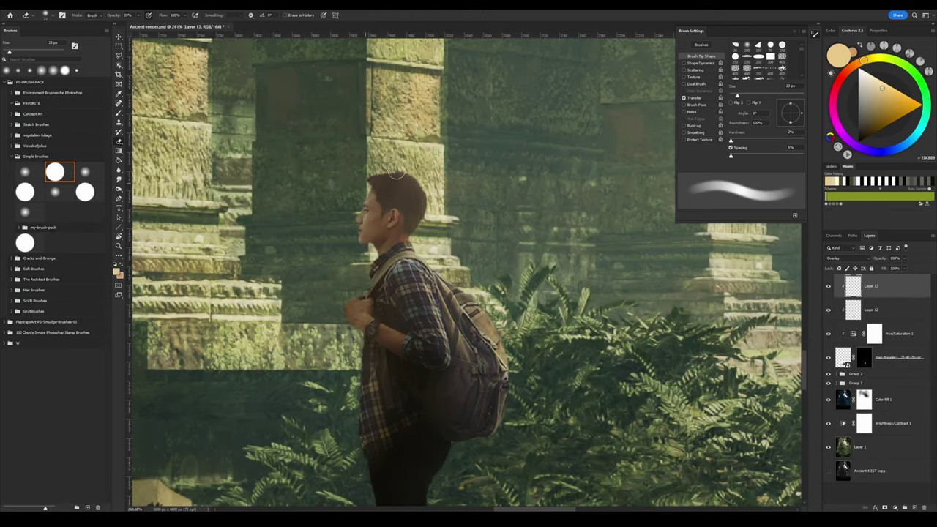
{"action": "key", "text": "z"}
{"action": "mouse_move", "coordinate": [440, 352]}
{"action": "left_mouse_down"}
{"action": "mouse_move", "coordinate": [381, 355]}
{"action": "mouse_move", "coordinate": [475, 355]}
{"action": "left_mouse_up"}
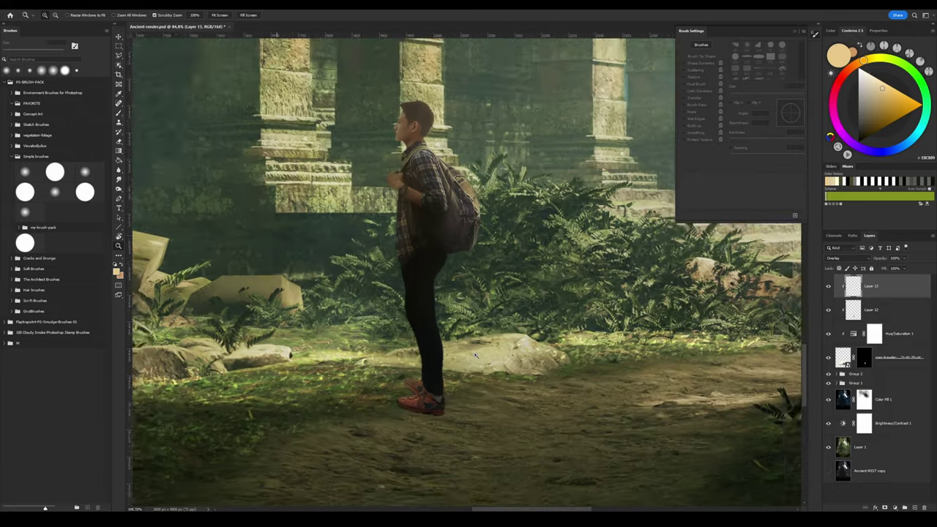
{"action": "key", "text": "b"}
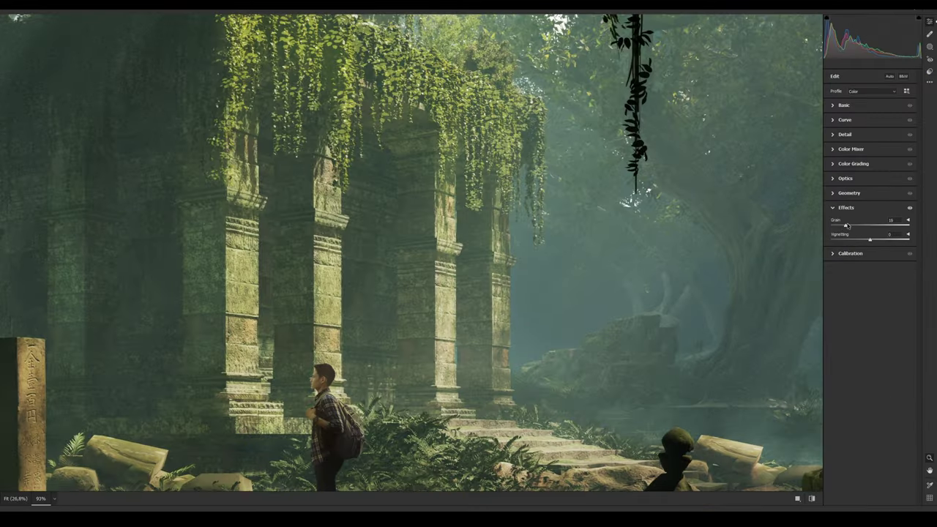
Step: Warm the temperature slightly and add a Linear Gradient over the lower image
{"action": "scroll", "coordinate": [552, 310], "scroll_direction": "down", "scroll_amount": 3}
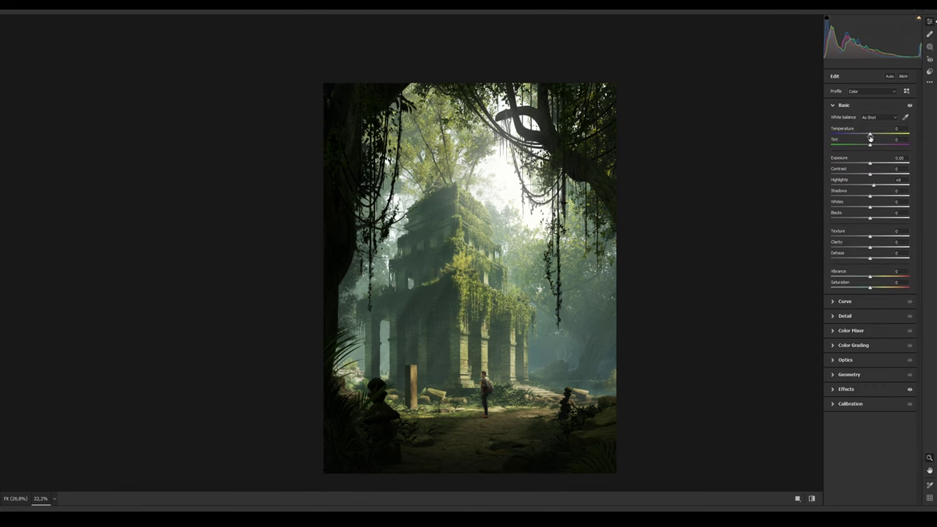
{"action": "left_click_drag", "start_coordinate": [868, 134], "coordinate": [873, 134]}
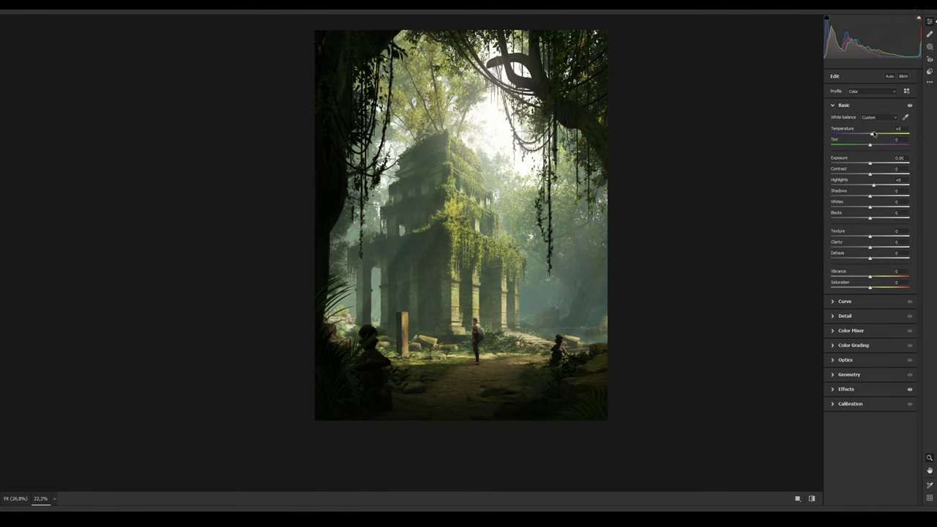
{"action": "key", "text": "g"}
{"action": "left_click_drag", "start_coordinate": [486, 439], "coordinate": [481, 295]}
{"action": "key", "text": "e"}
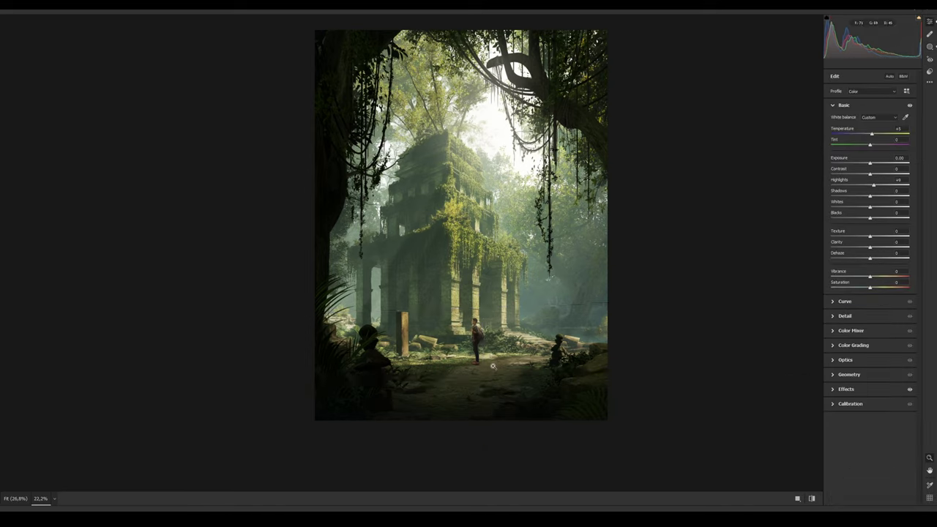
Step: Shift blue and aqua hues in the Color Mixer and apply the Camera Raw grading
{"action": "left_click", "coordinate": [835, 330]}
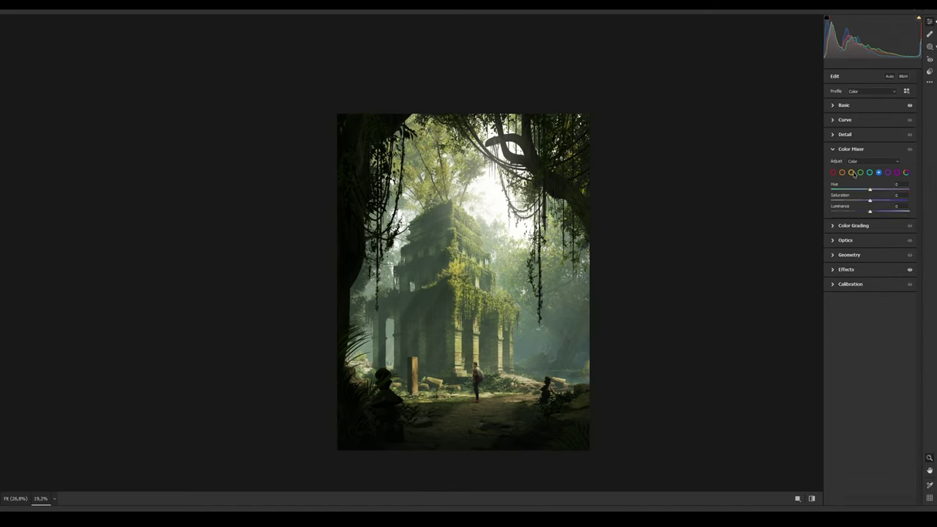
{"action": "left_click_drag", "start_coordinate": [870, 190], "coordinate": [873, 190]}
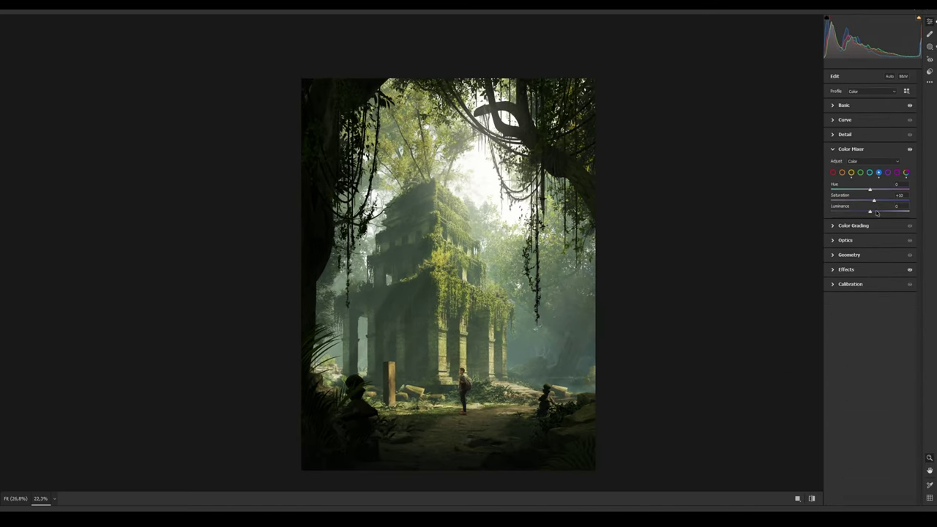
{"action": "left_click", "coordinate": [870, 172]}
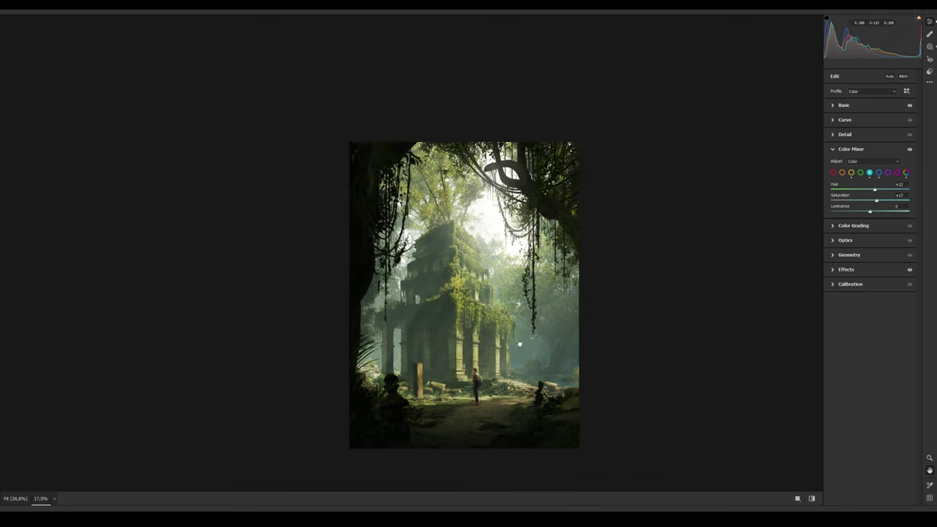
{"action": "key", "text": "Return"}
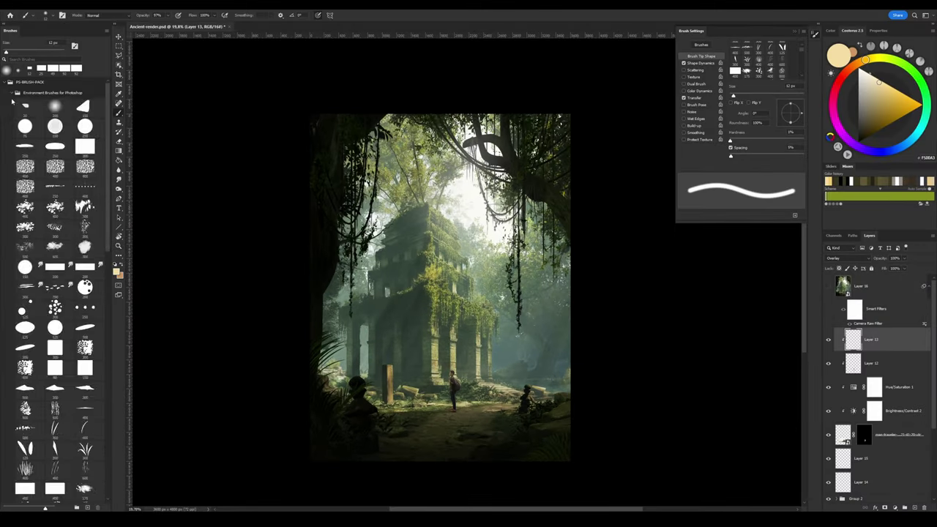
Step: Scroll the Brushes panel to find a foliage brush for the leaves
{"action": "scroll", "coordinate": [55, 256], "scroll_direction": "down", "scroll_amount": 15}
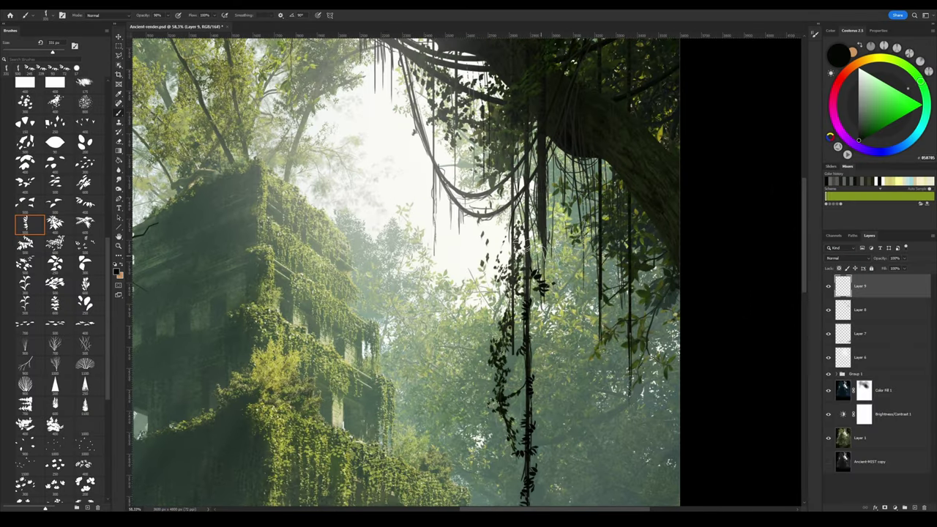
Step: Sample a grey, shrink the brush to about 207 px, select Layer 8 and reset colour to black
{"action": "left_click", "coordinate": [469, 232], "text": "alt"}
{"action": "left_click_drag", "start_coordinate": [454, 266], "coordinate": [439, 265]}
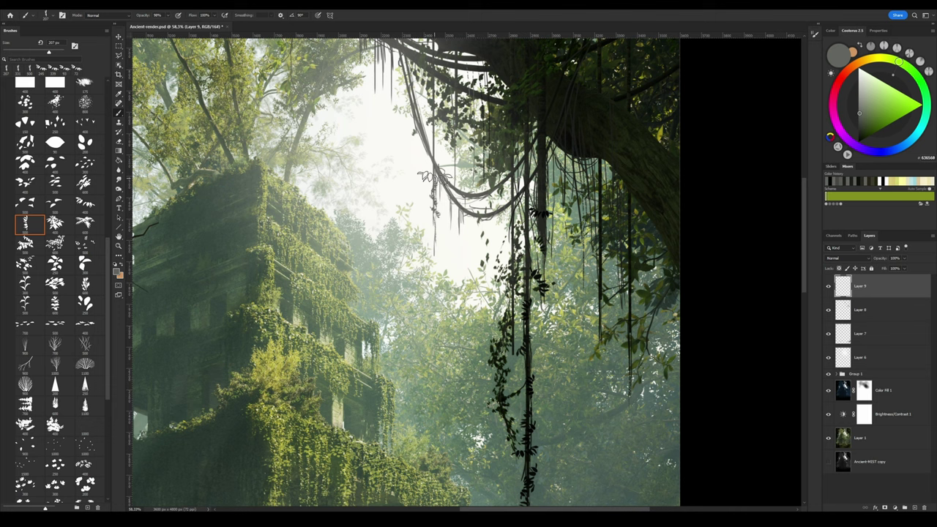
{"action": "key", "text": "z"}
{"action": "scroll", "coordinate": [454, 223], "scroll_direction": "down", "scroll_amount": 3}
{"action": "scroll", "coordinate": [439, 293], "scroll_direction": "up", "scroll_amount": 3}
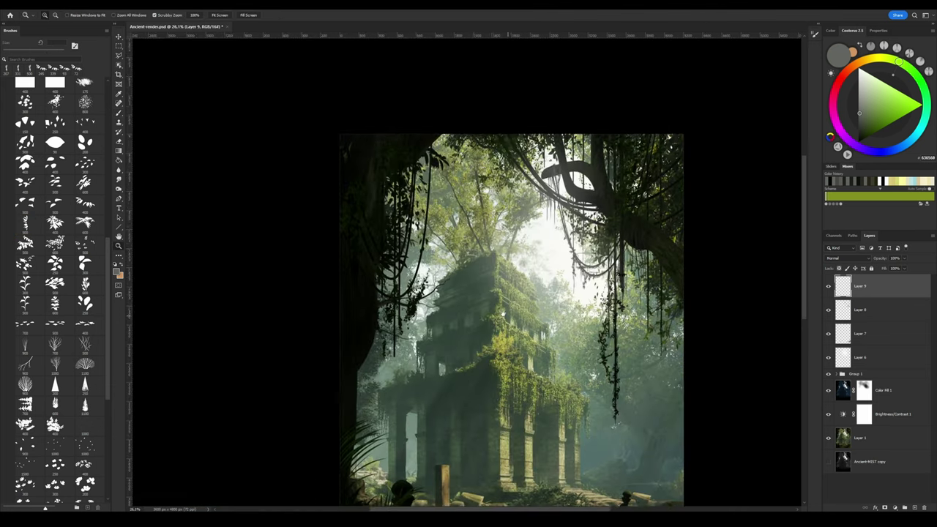
{"action": "left_click", "coordinate": [849, 309]}
{"action": "key", "text": "b"}
{"action": "scroll", "coordinate": [469, 271], "scroll_direction": "up", "scroll_amount": 1}
{"action": "key", "text": "d"}
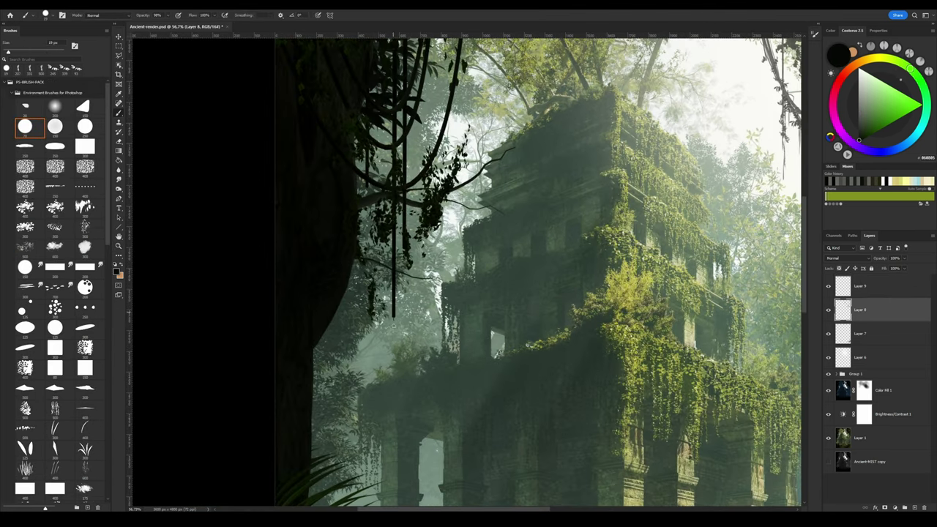